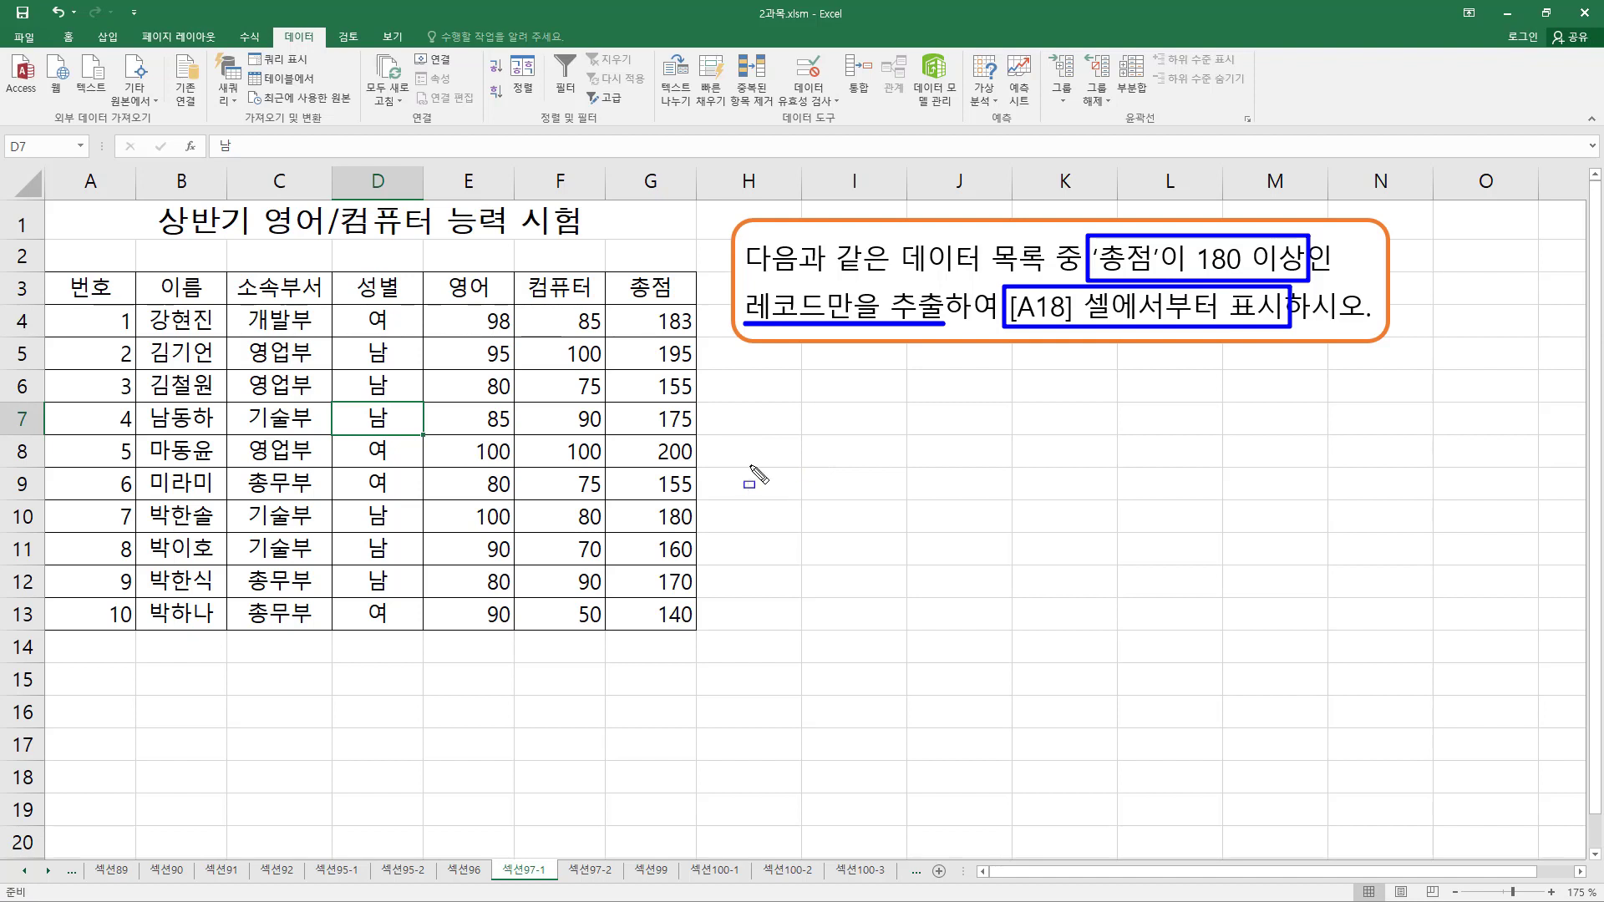
Enter the filter criteria with the header 총점 in B15 and the condition >=180 in B16
key(Escape)
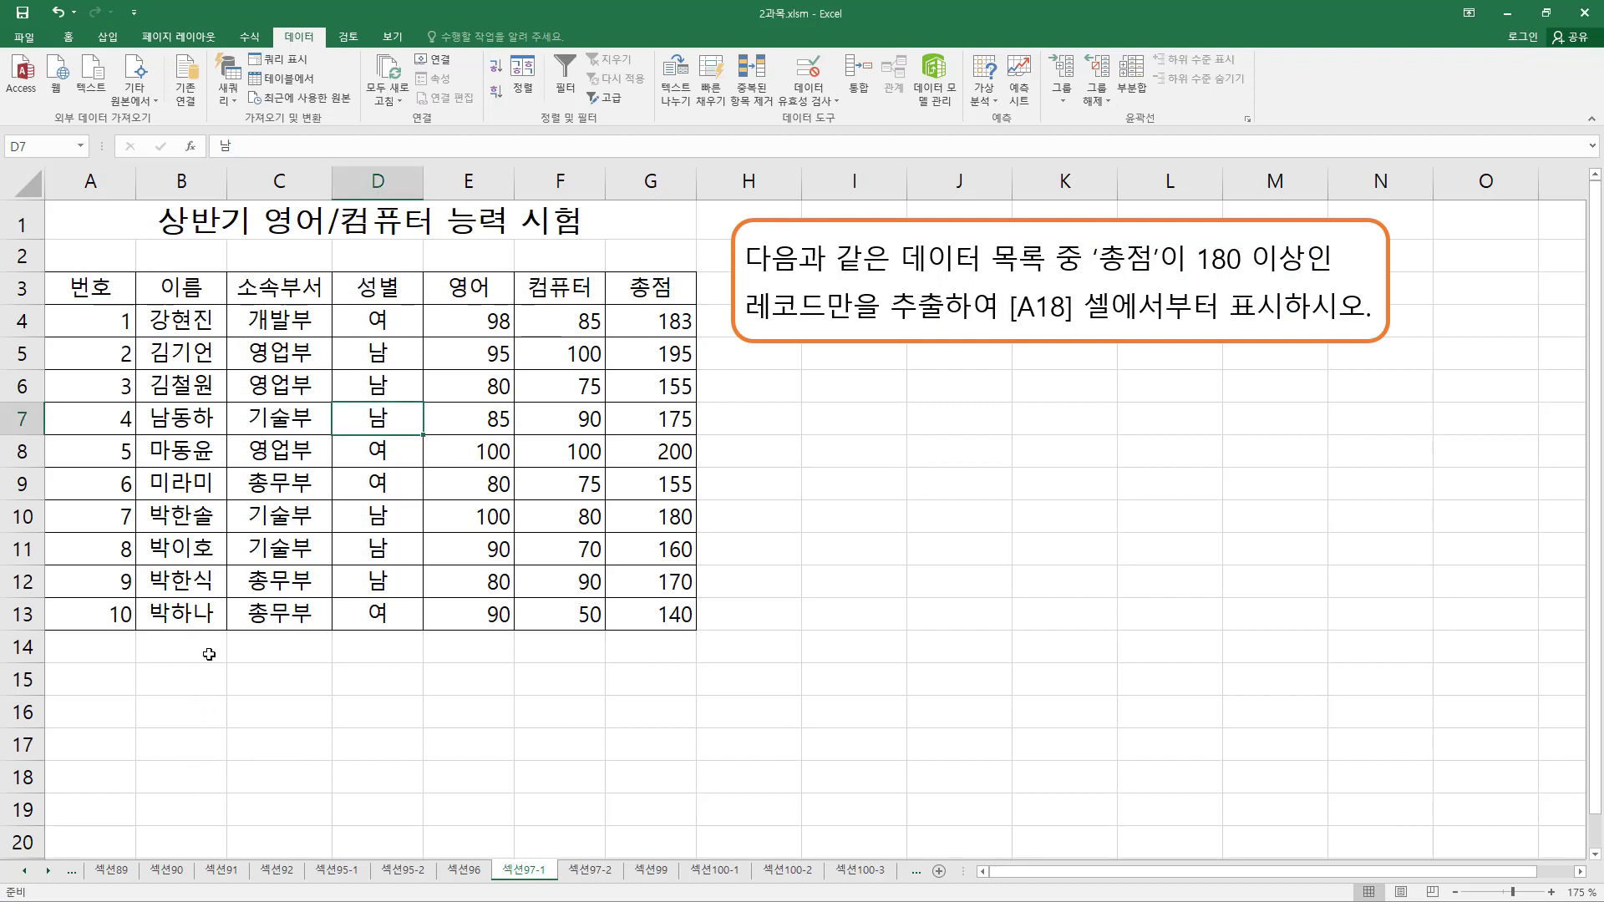
click(184, 681)
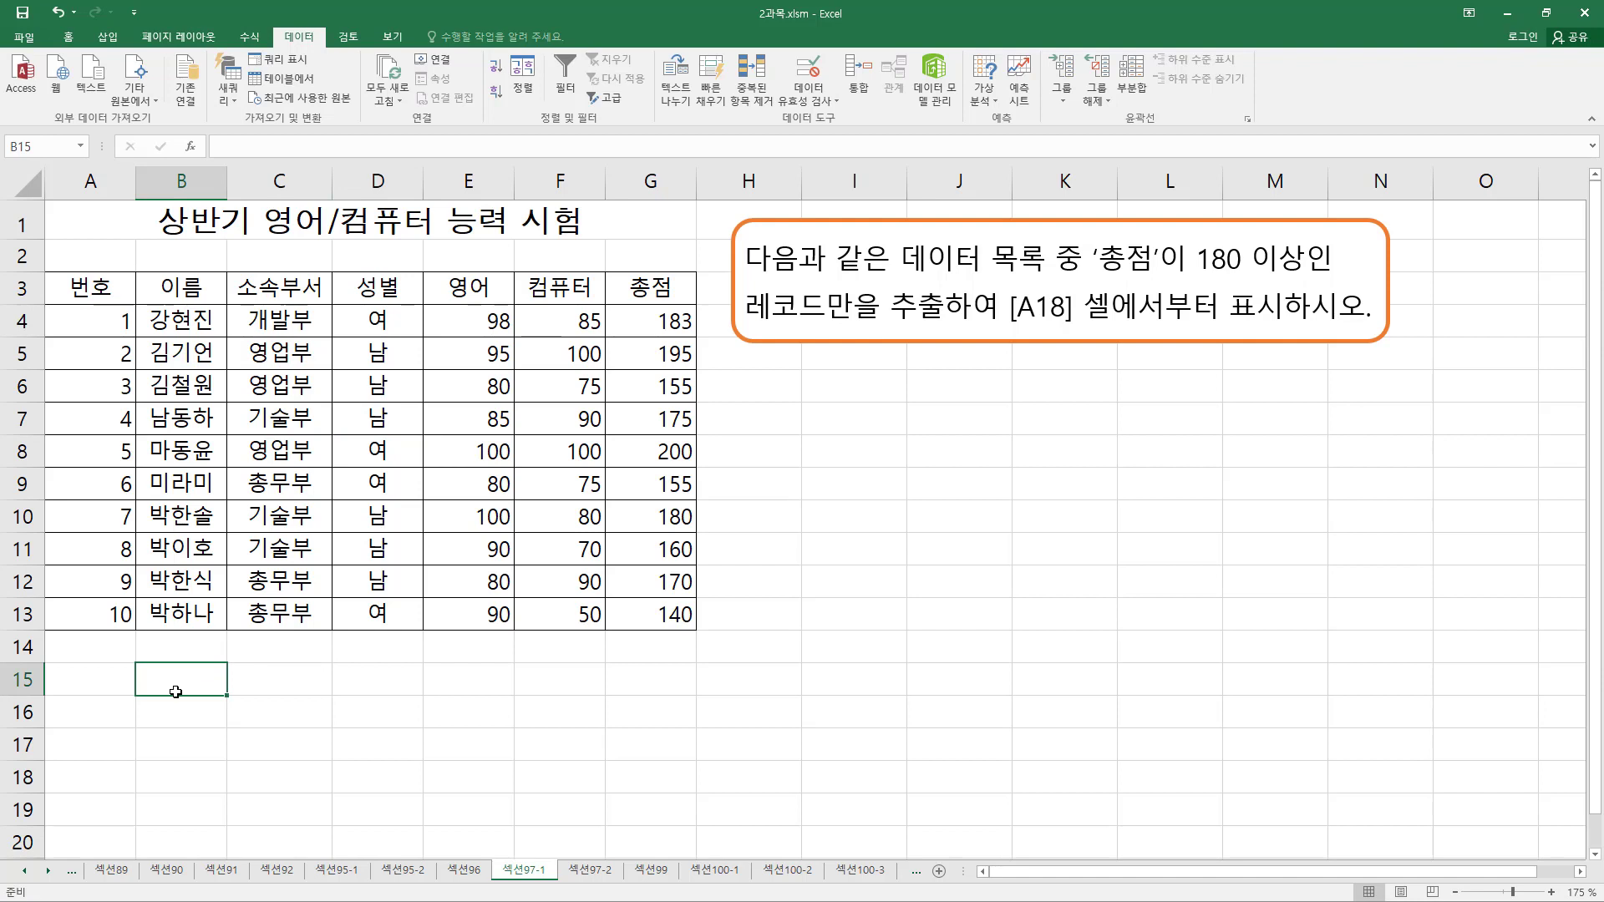
text(총점)
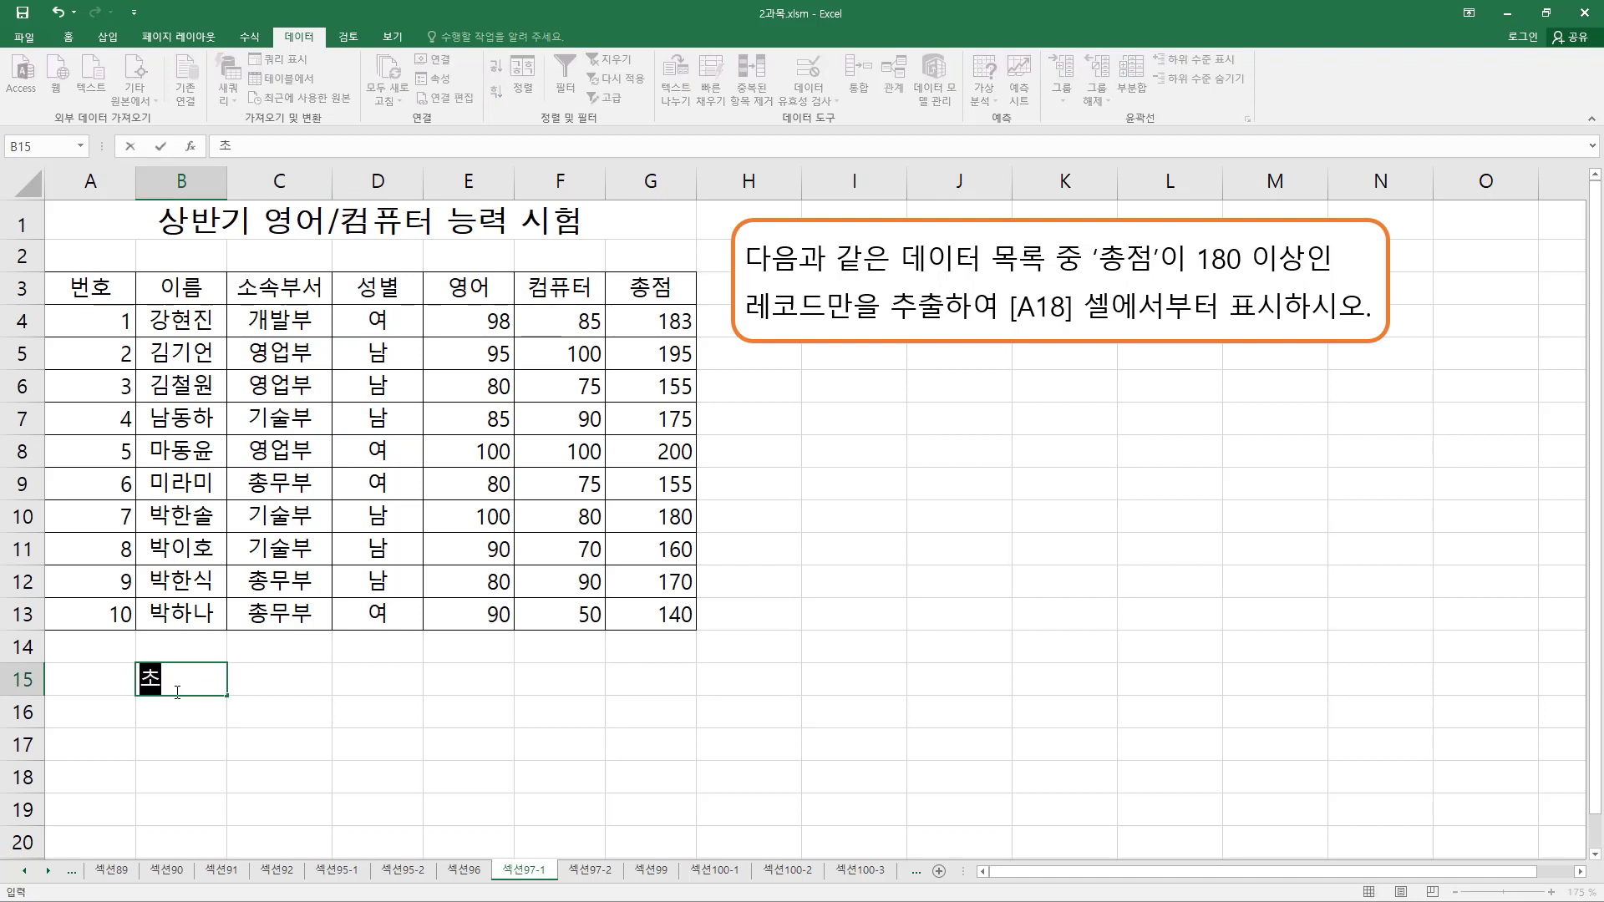
key(Return)
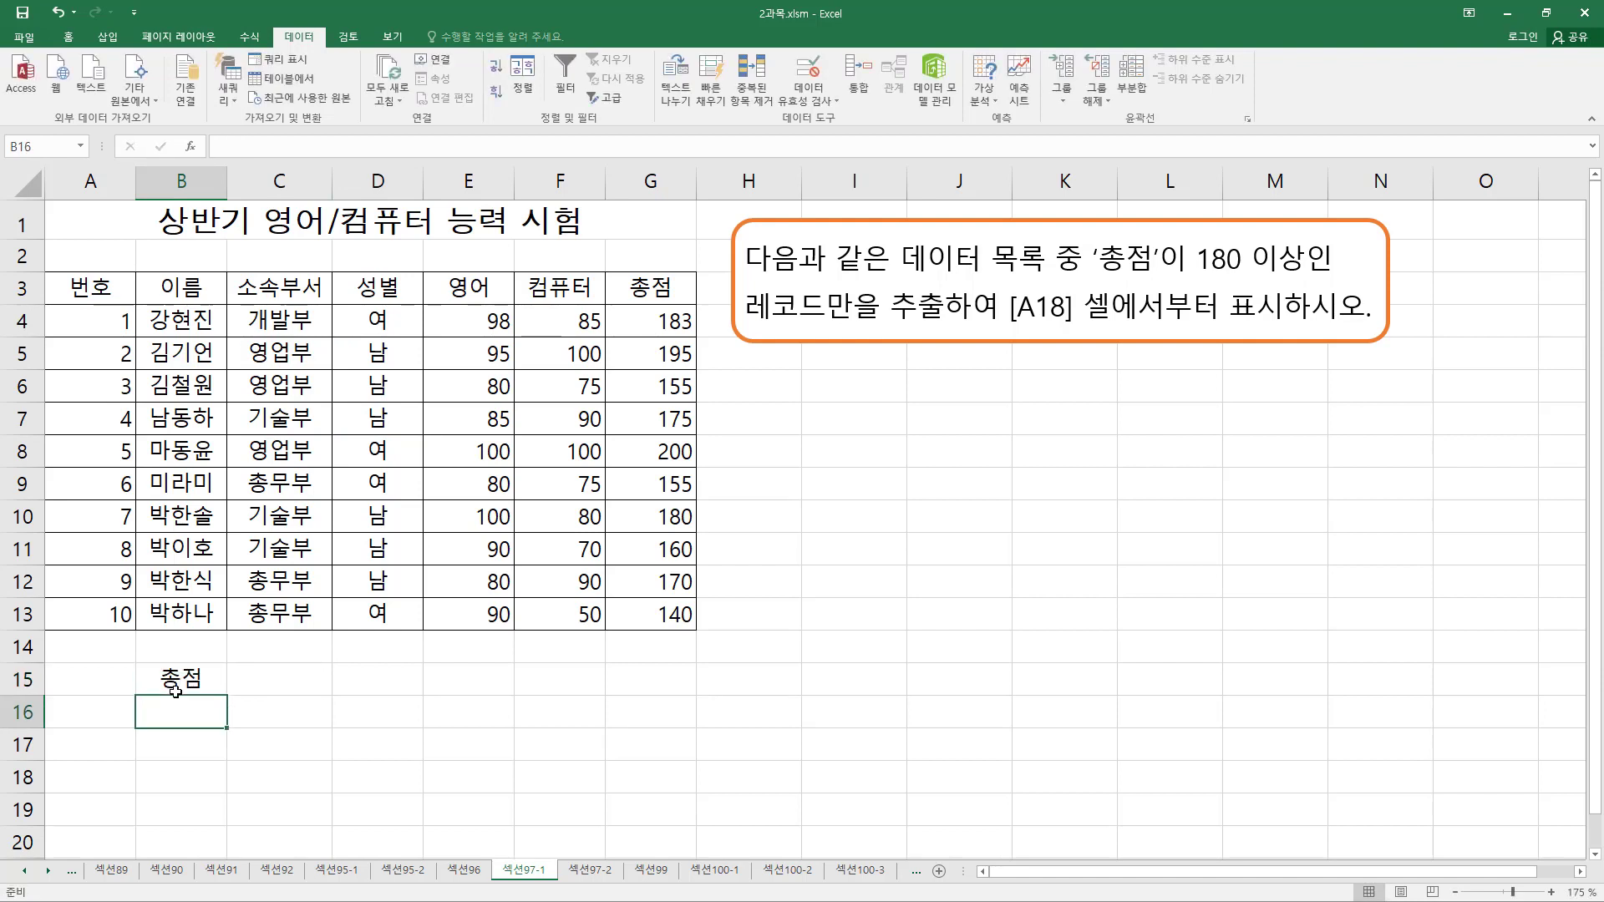
text(>)
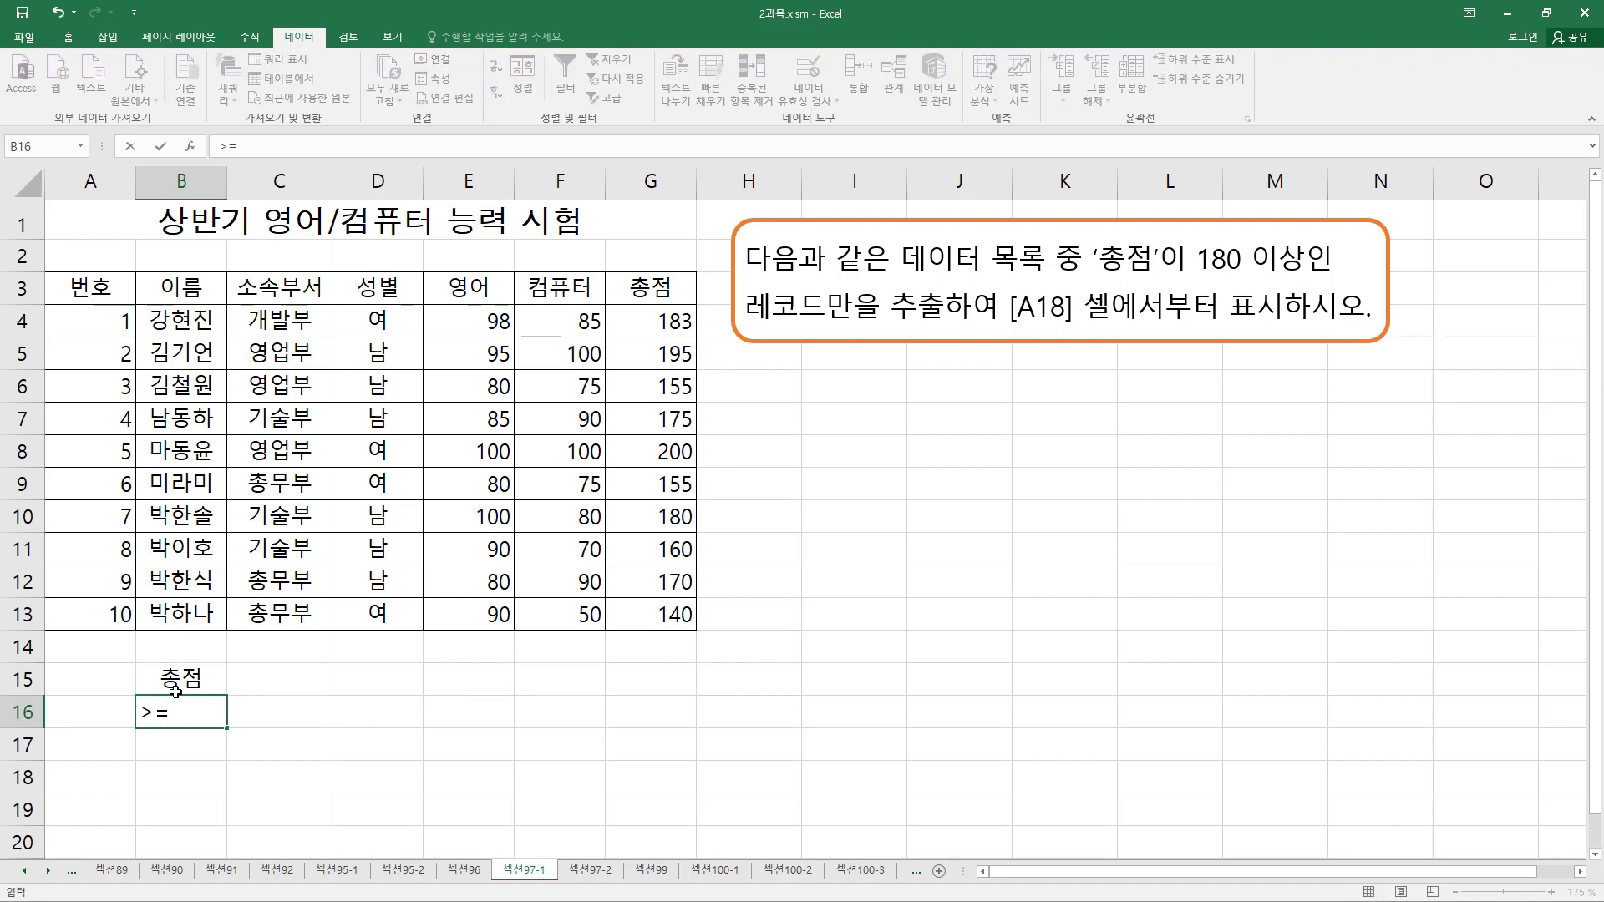
text(=180)
key(Return)
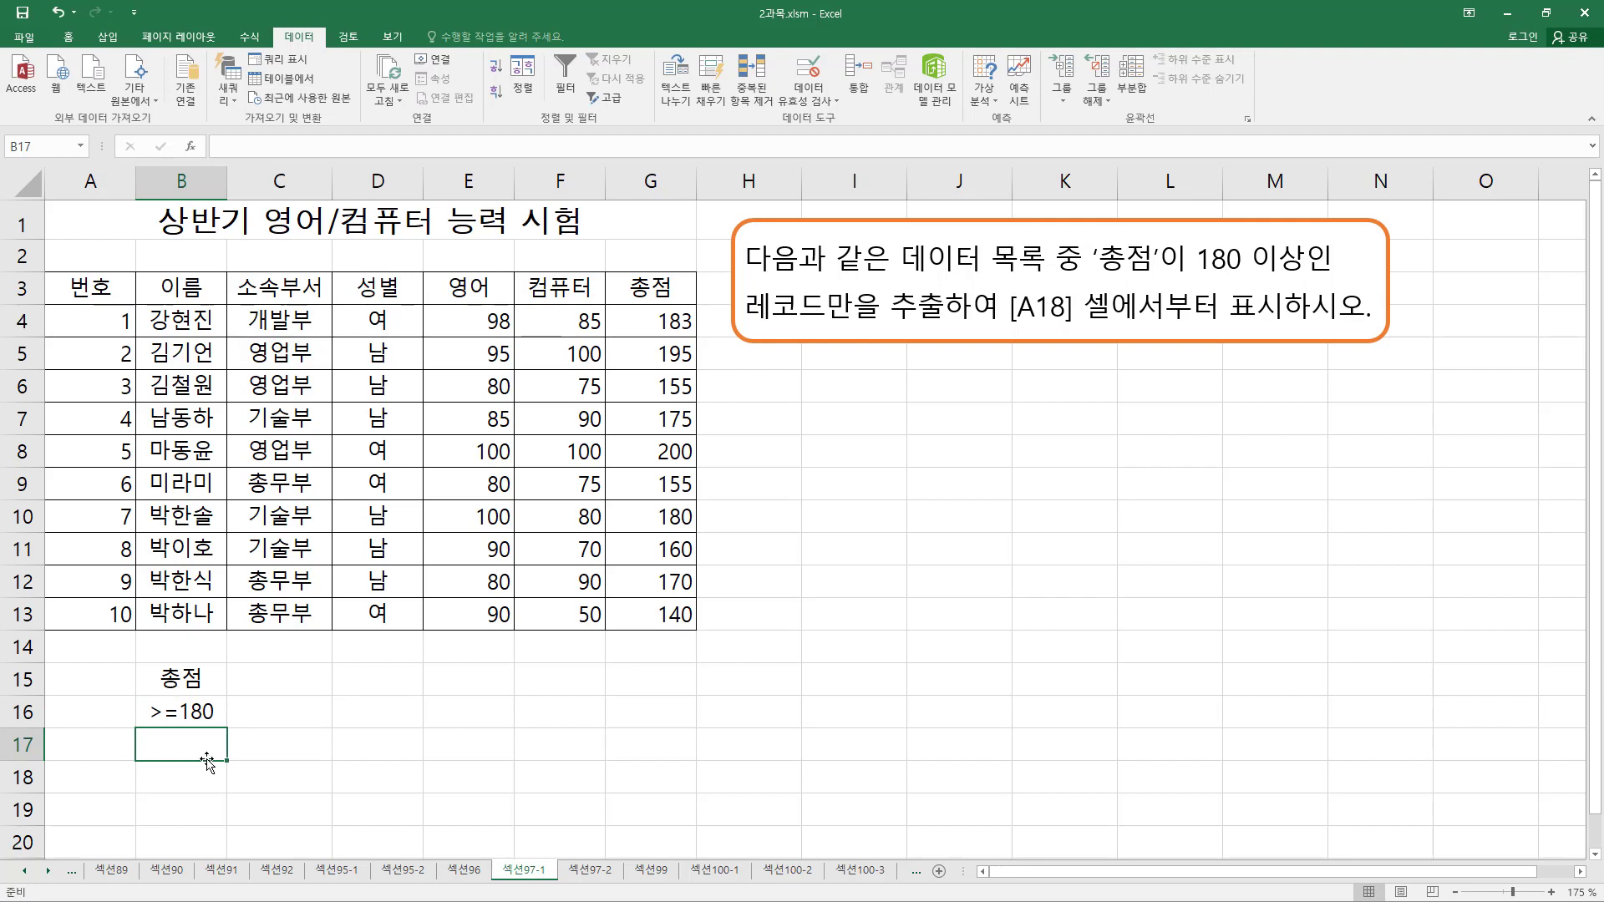
drag(181, 679, 182, 711)
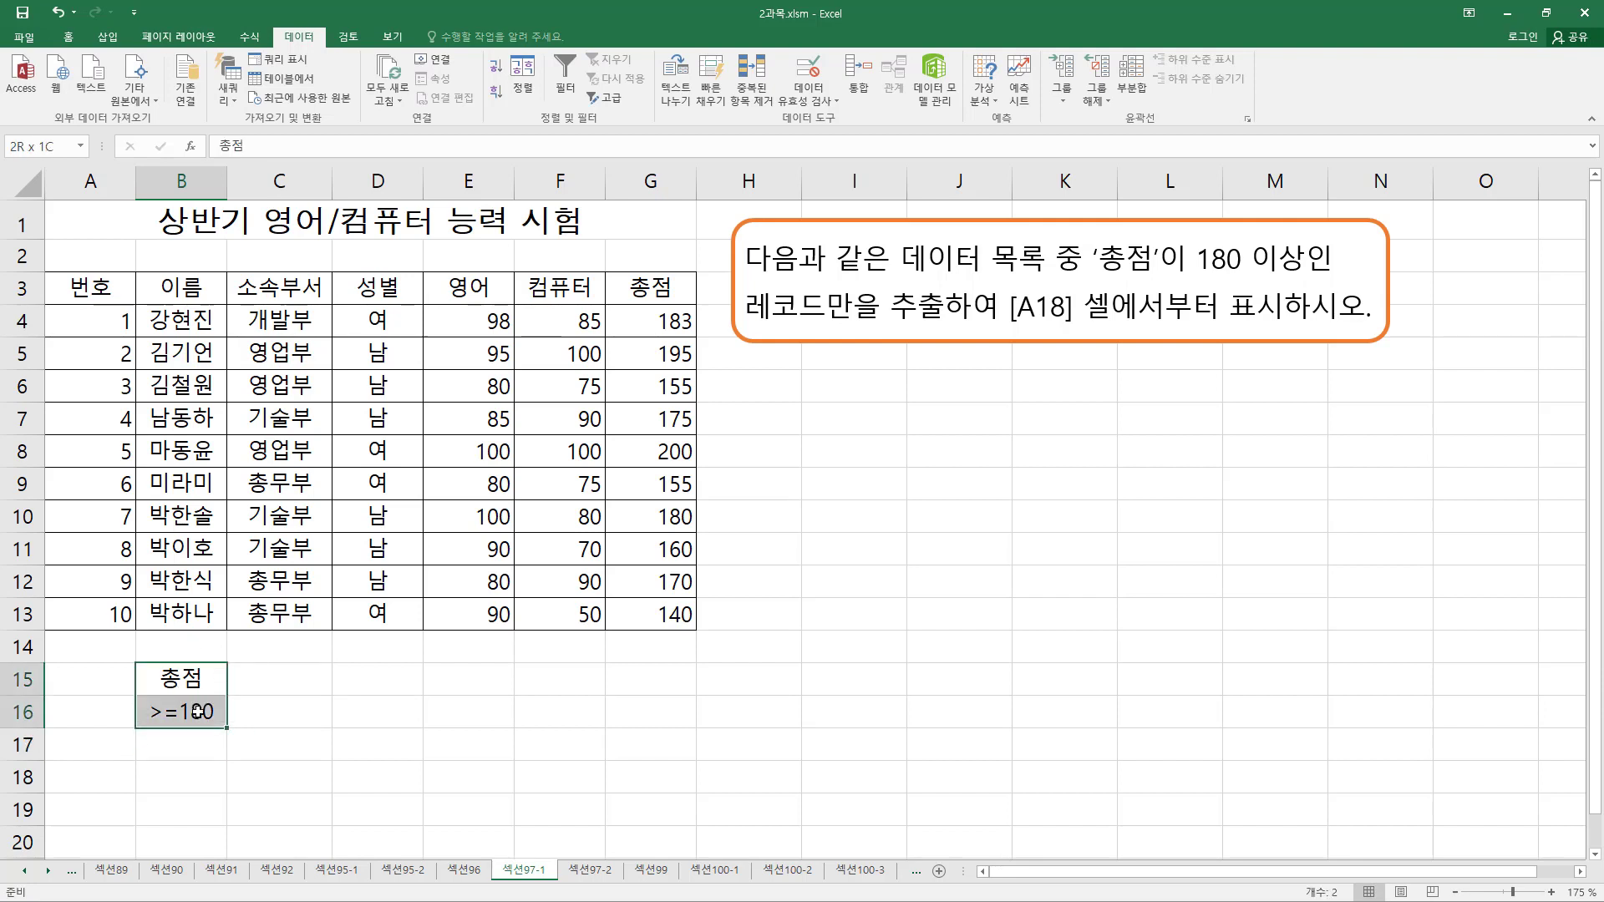
click(121, 292)
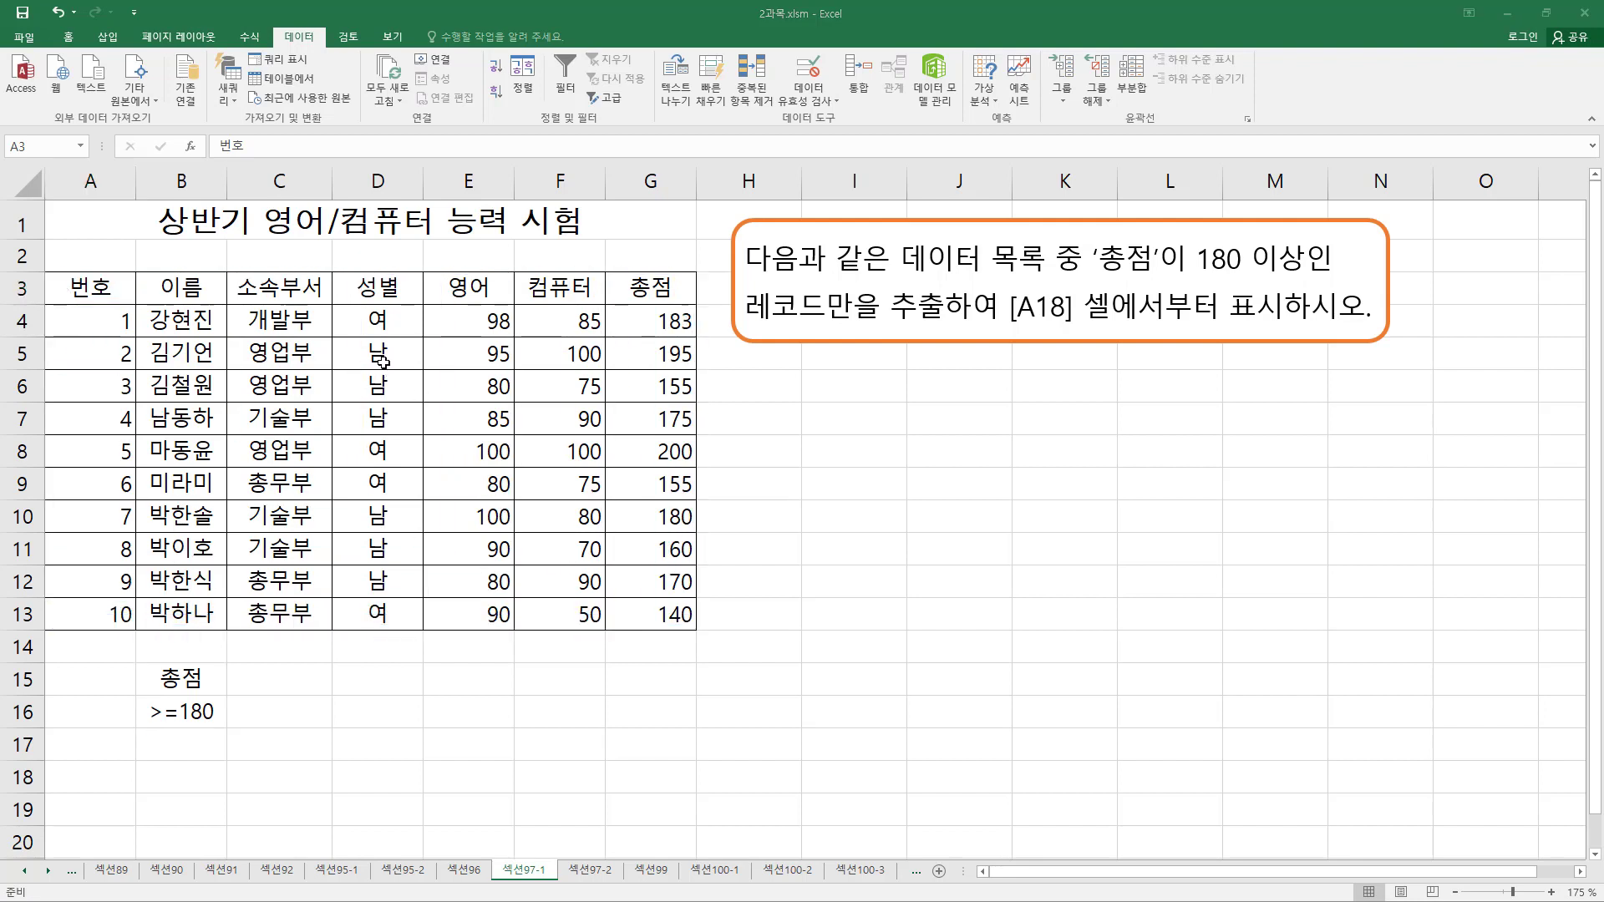
click(452, 386)
click(426, 451)
click(437, 520)
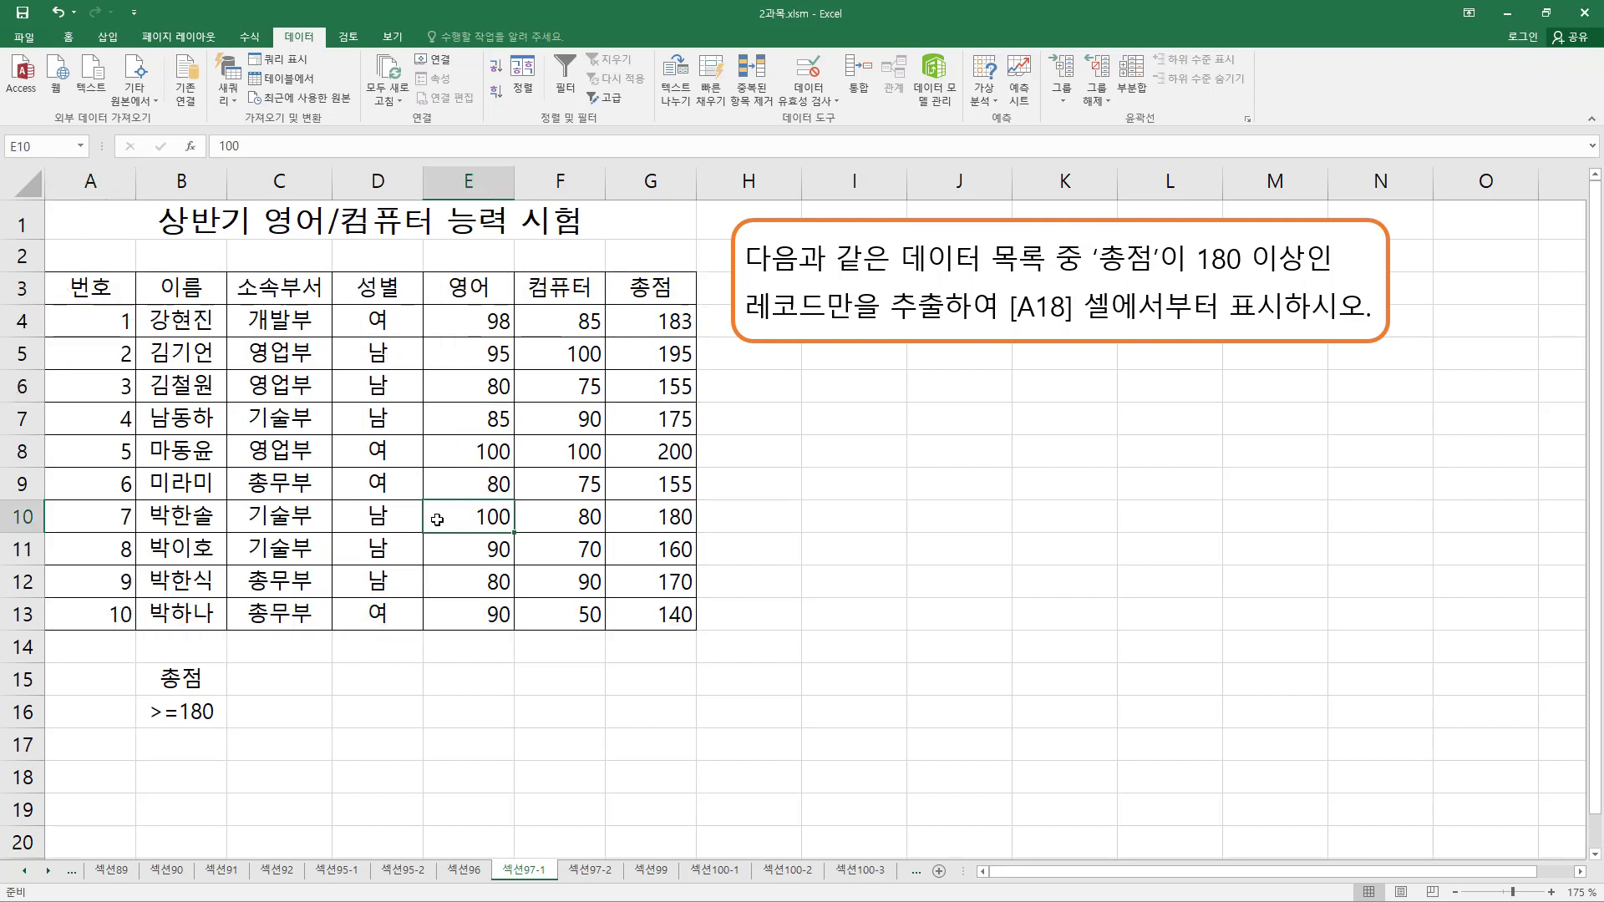
click(282, 497)
click(184, 425)
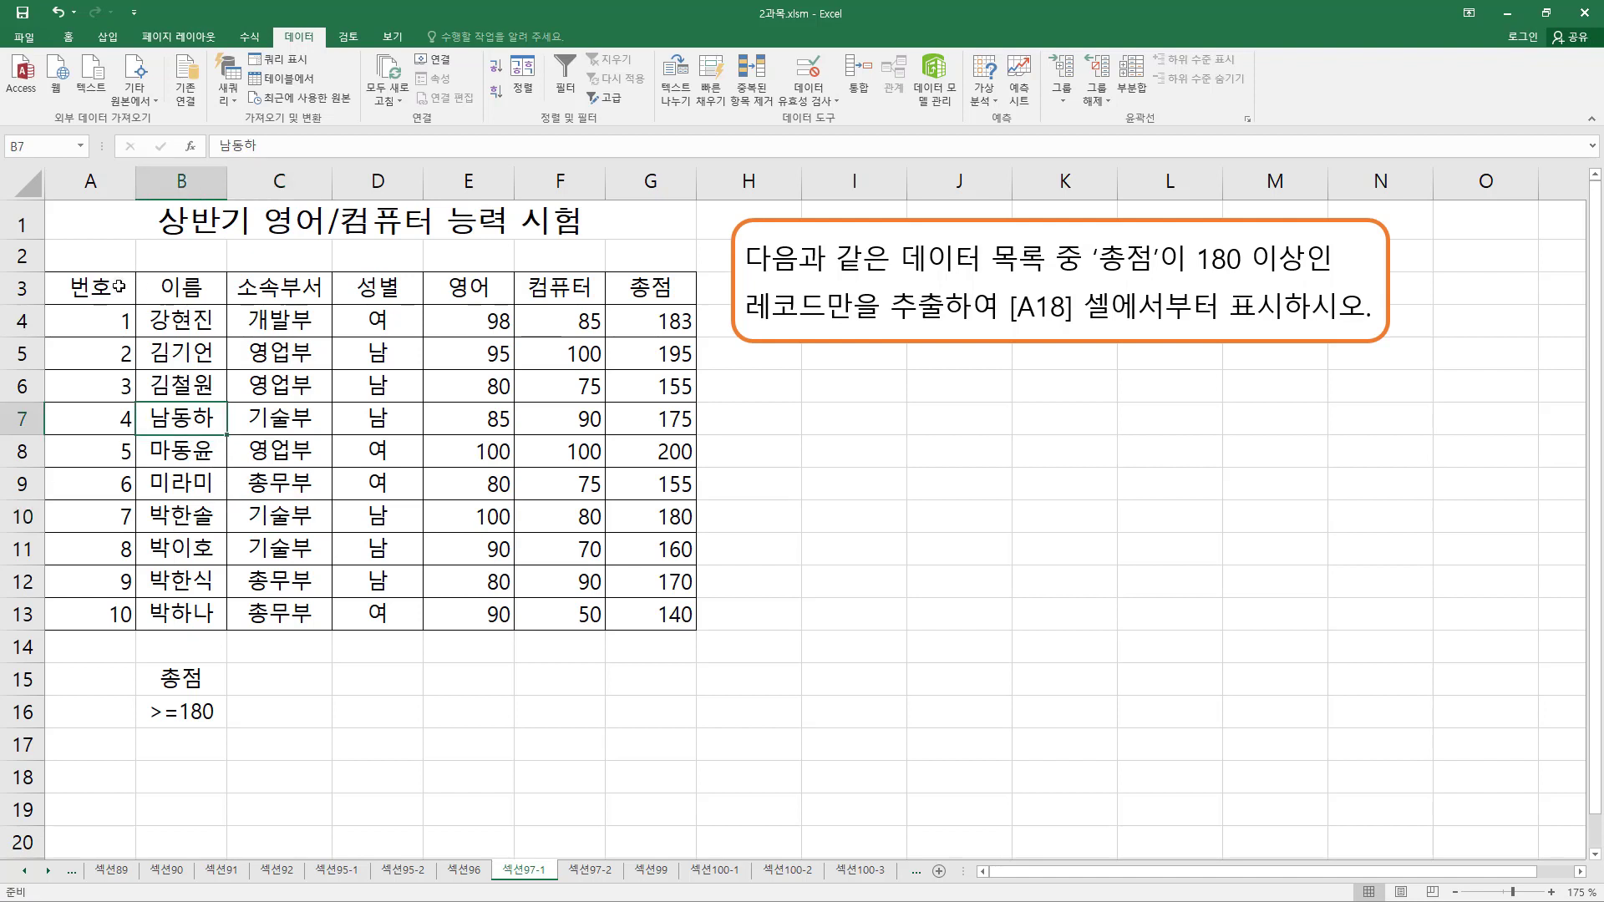
drag(118, 286, 647, 610)
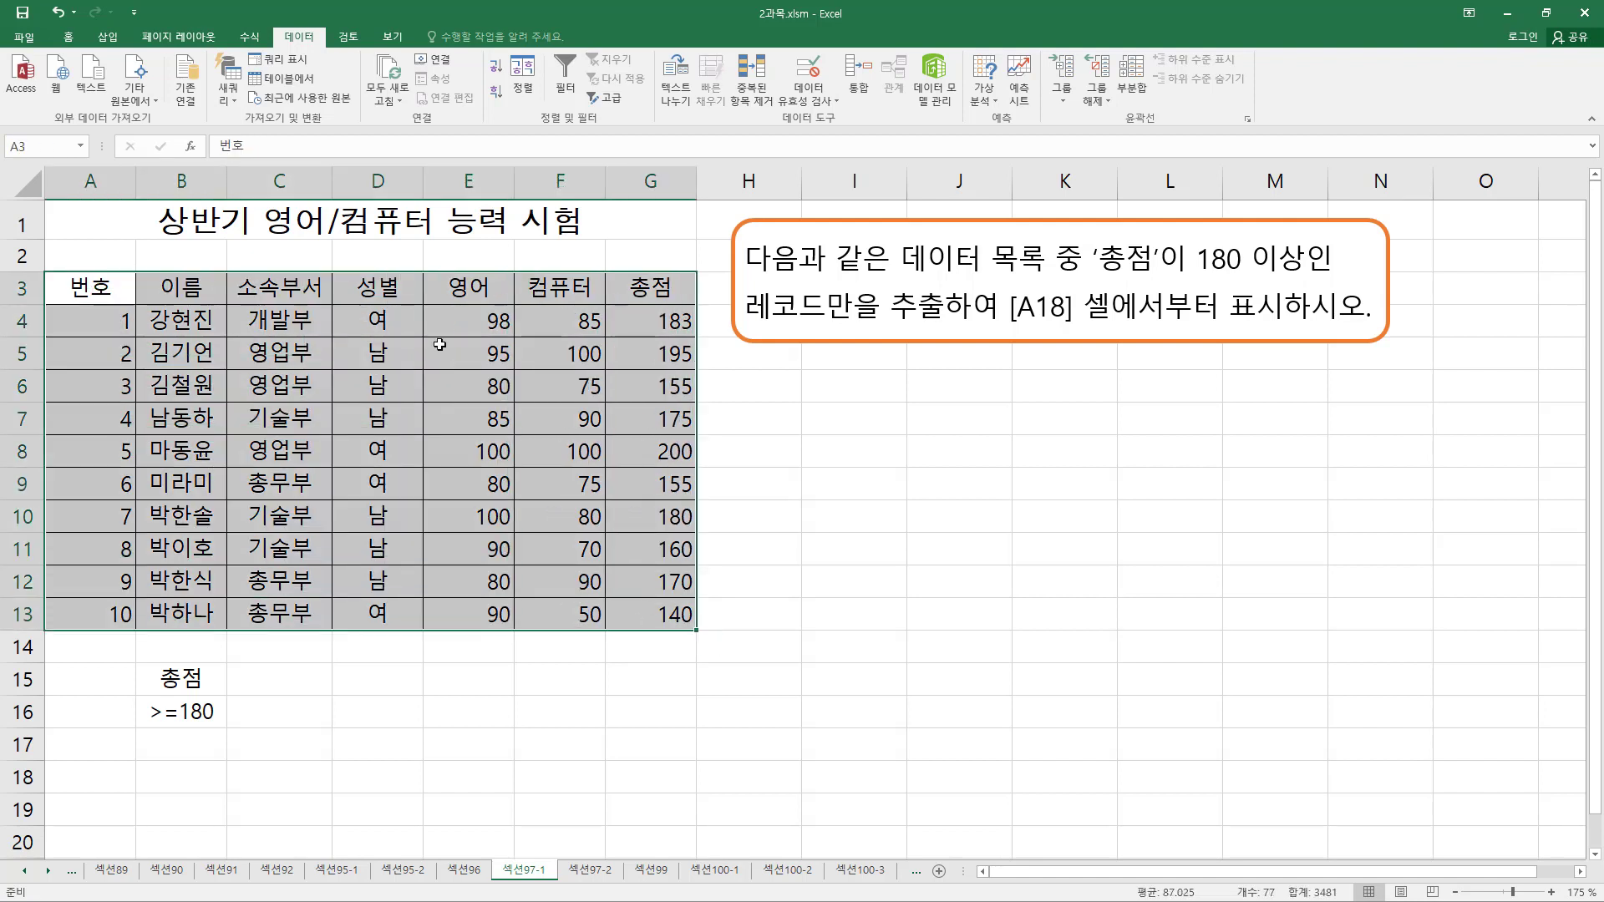
click(326, 388)
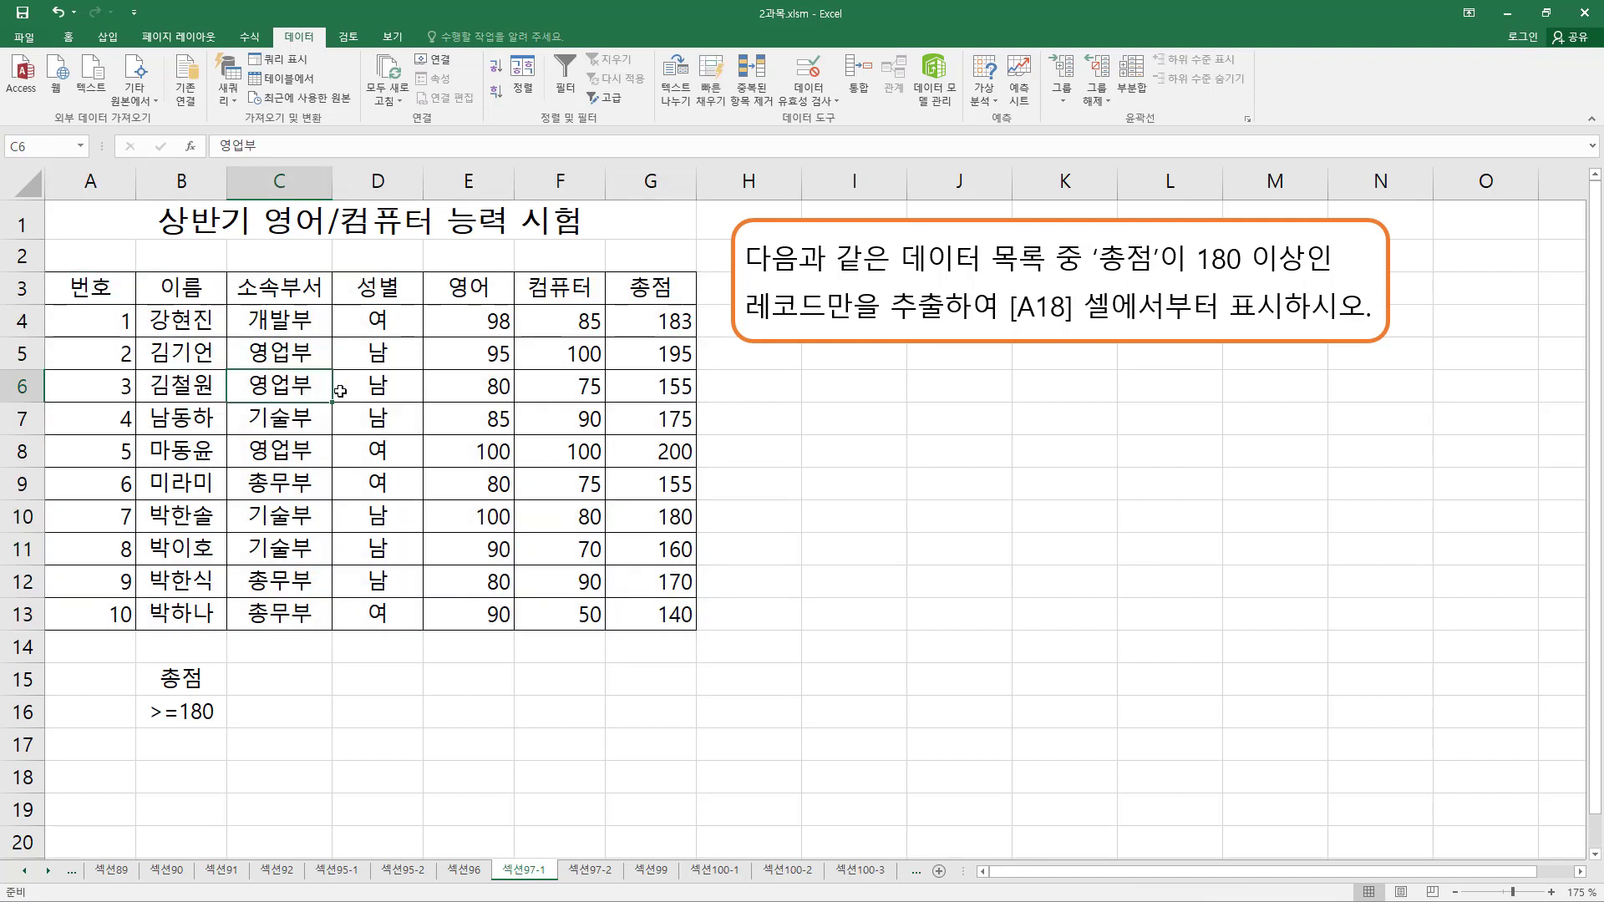
Open the Advanced Filter with a cell inside the exam score list selected, and move its dialog clear of the data
click(452, 381)
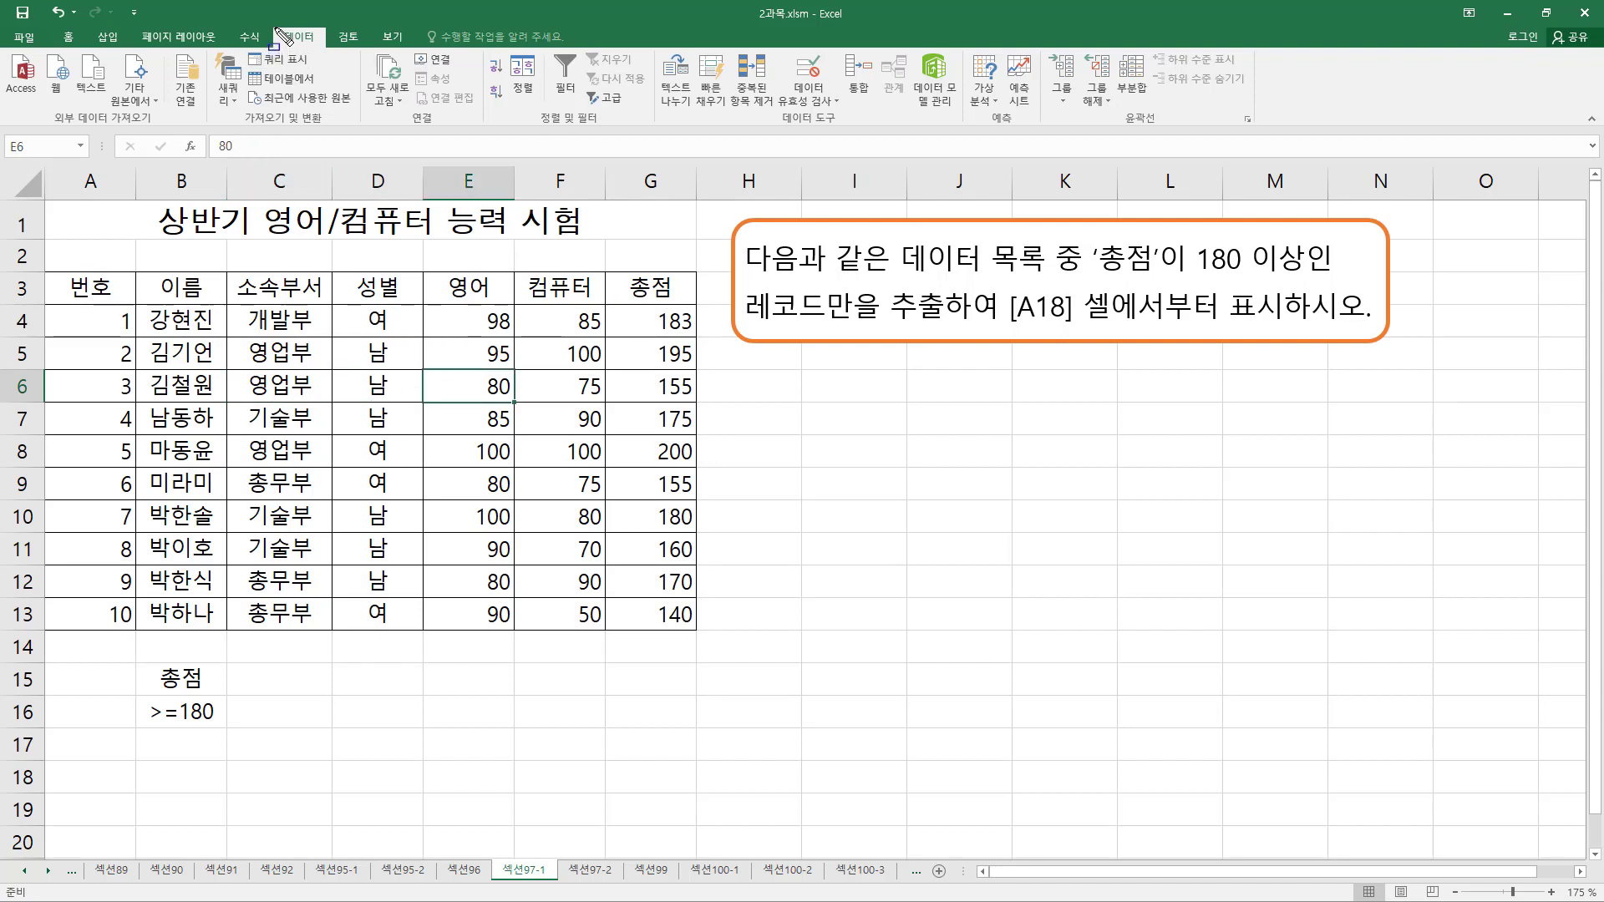
drag(275, 25, 332, 53)
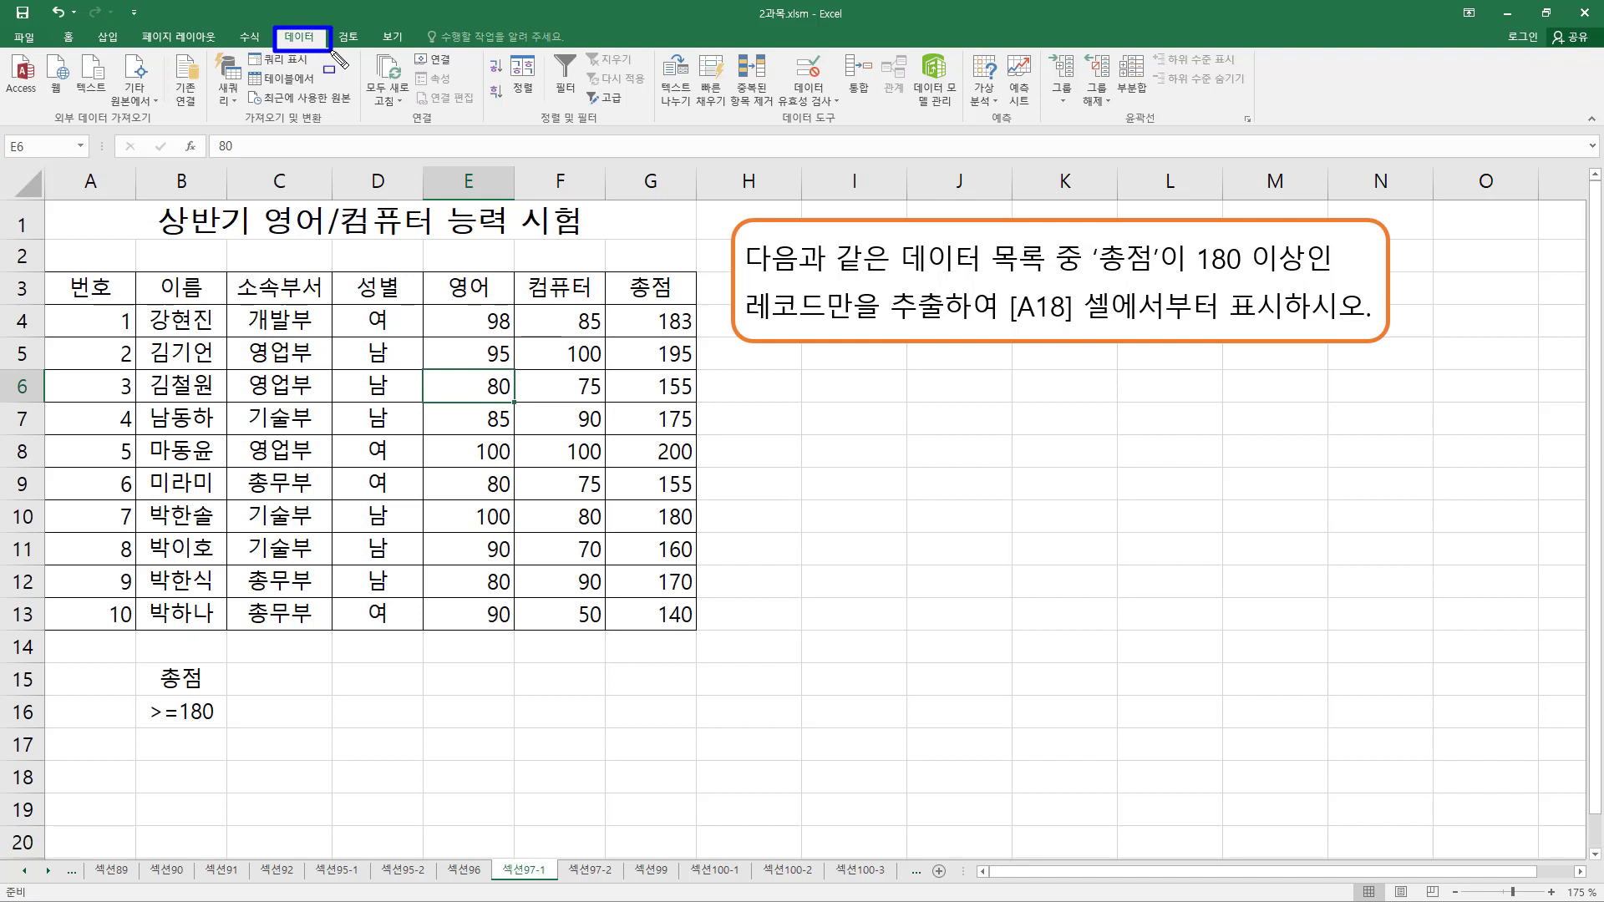
mouse_move(531, 105)
mouse_down()
mouse_move(601, 131)
mouse_move(592, 94)
mouse_move(652, 108)
mouse_up()
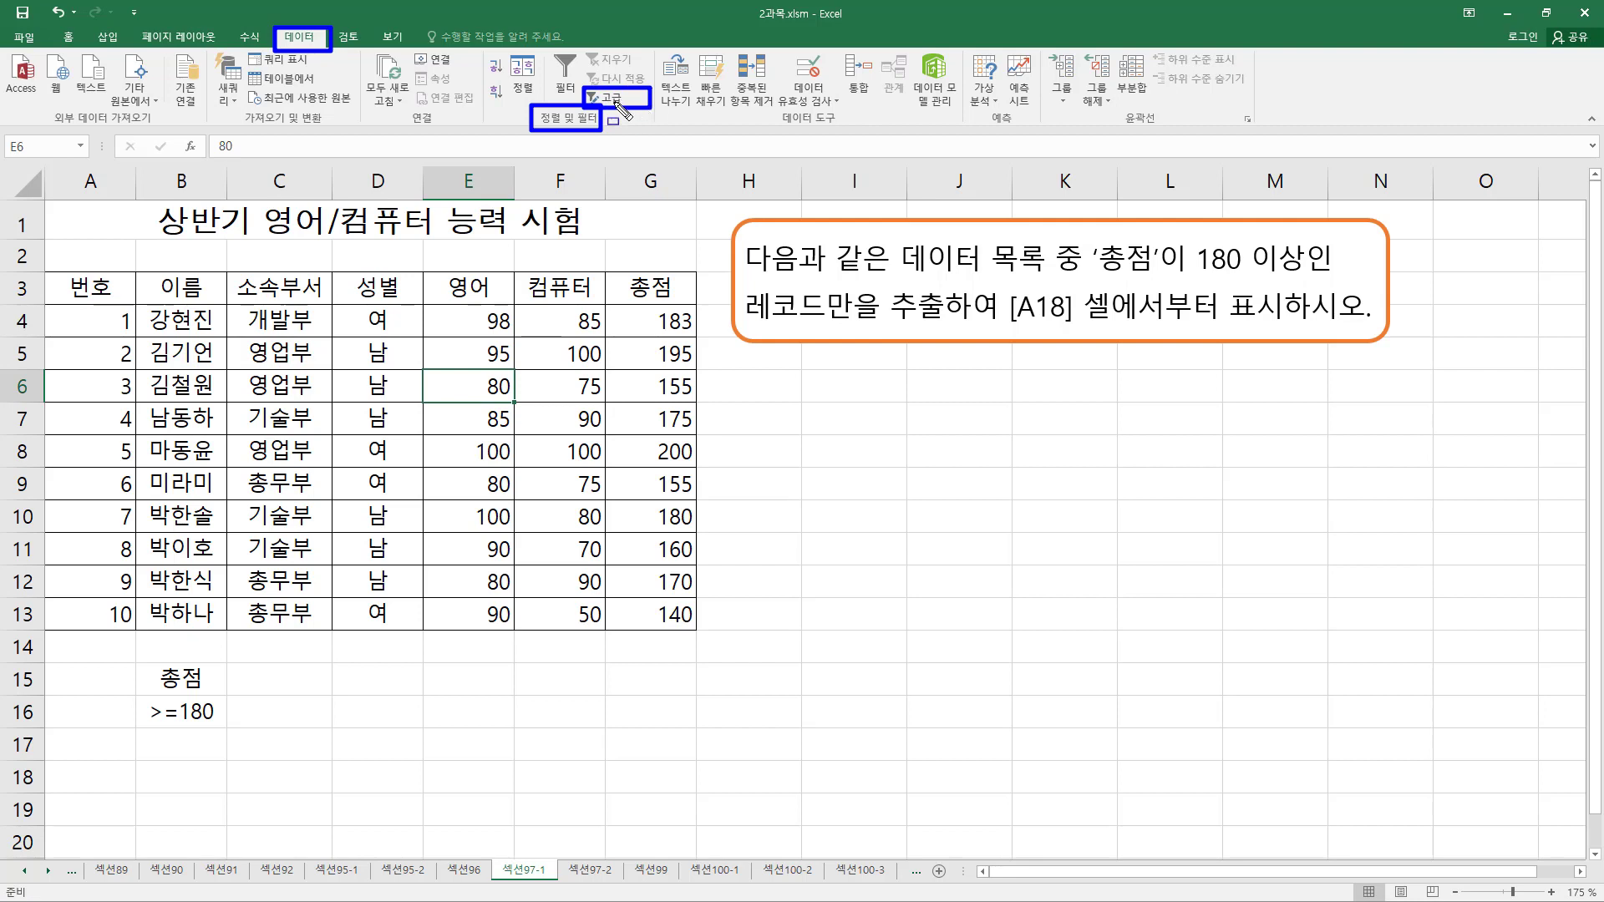
key(Escape)
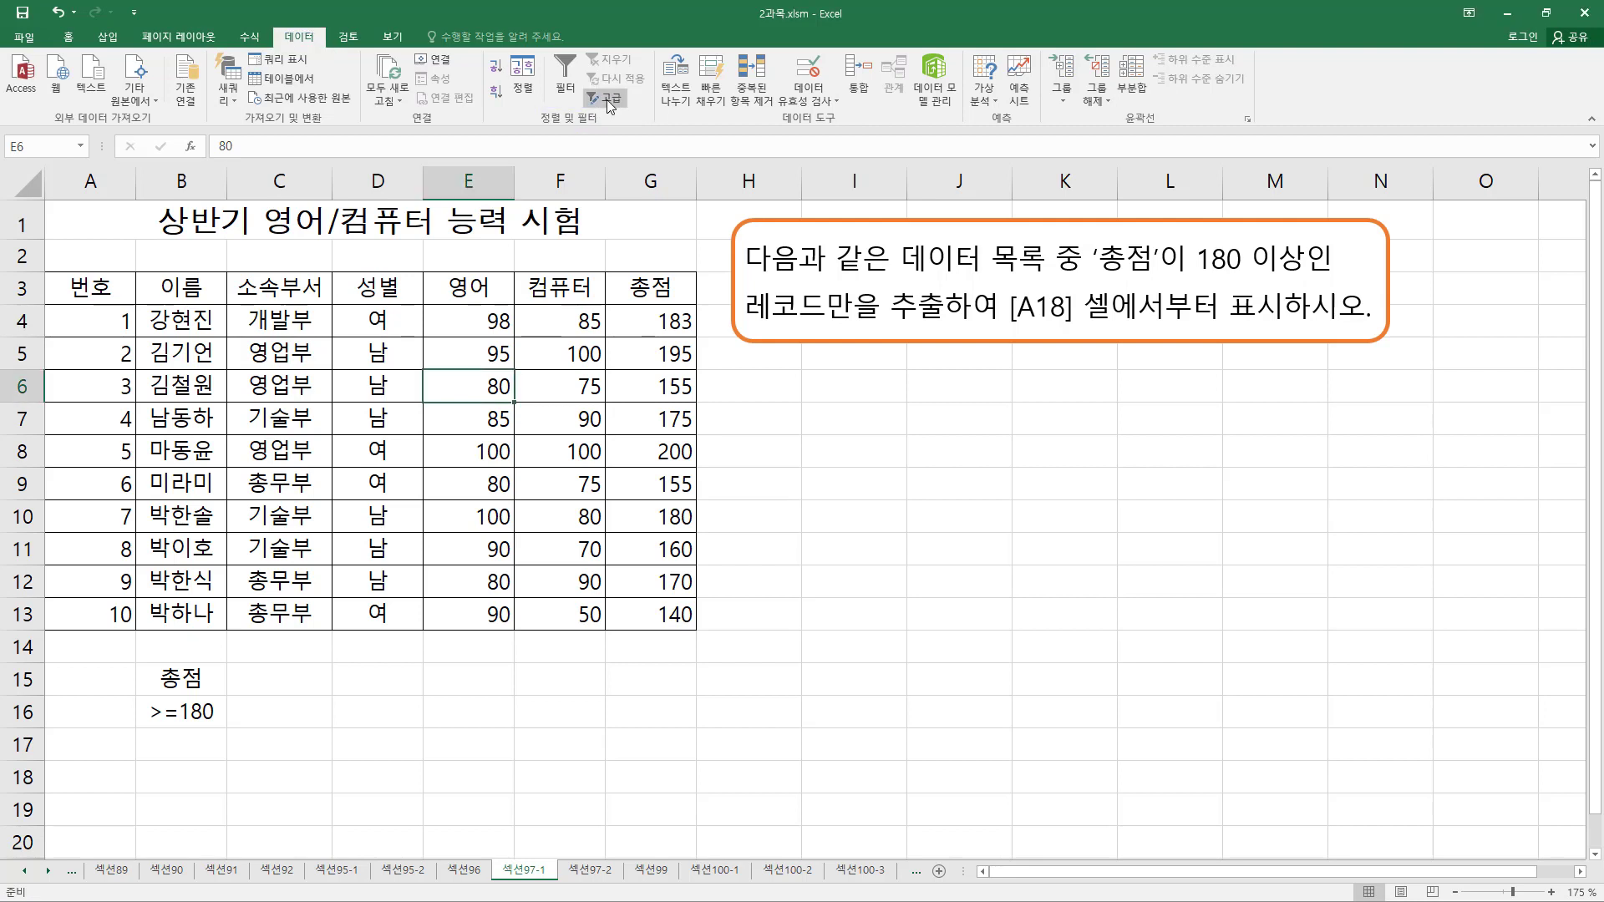
click(613, 98)
drag(468, 470, 821, 394)
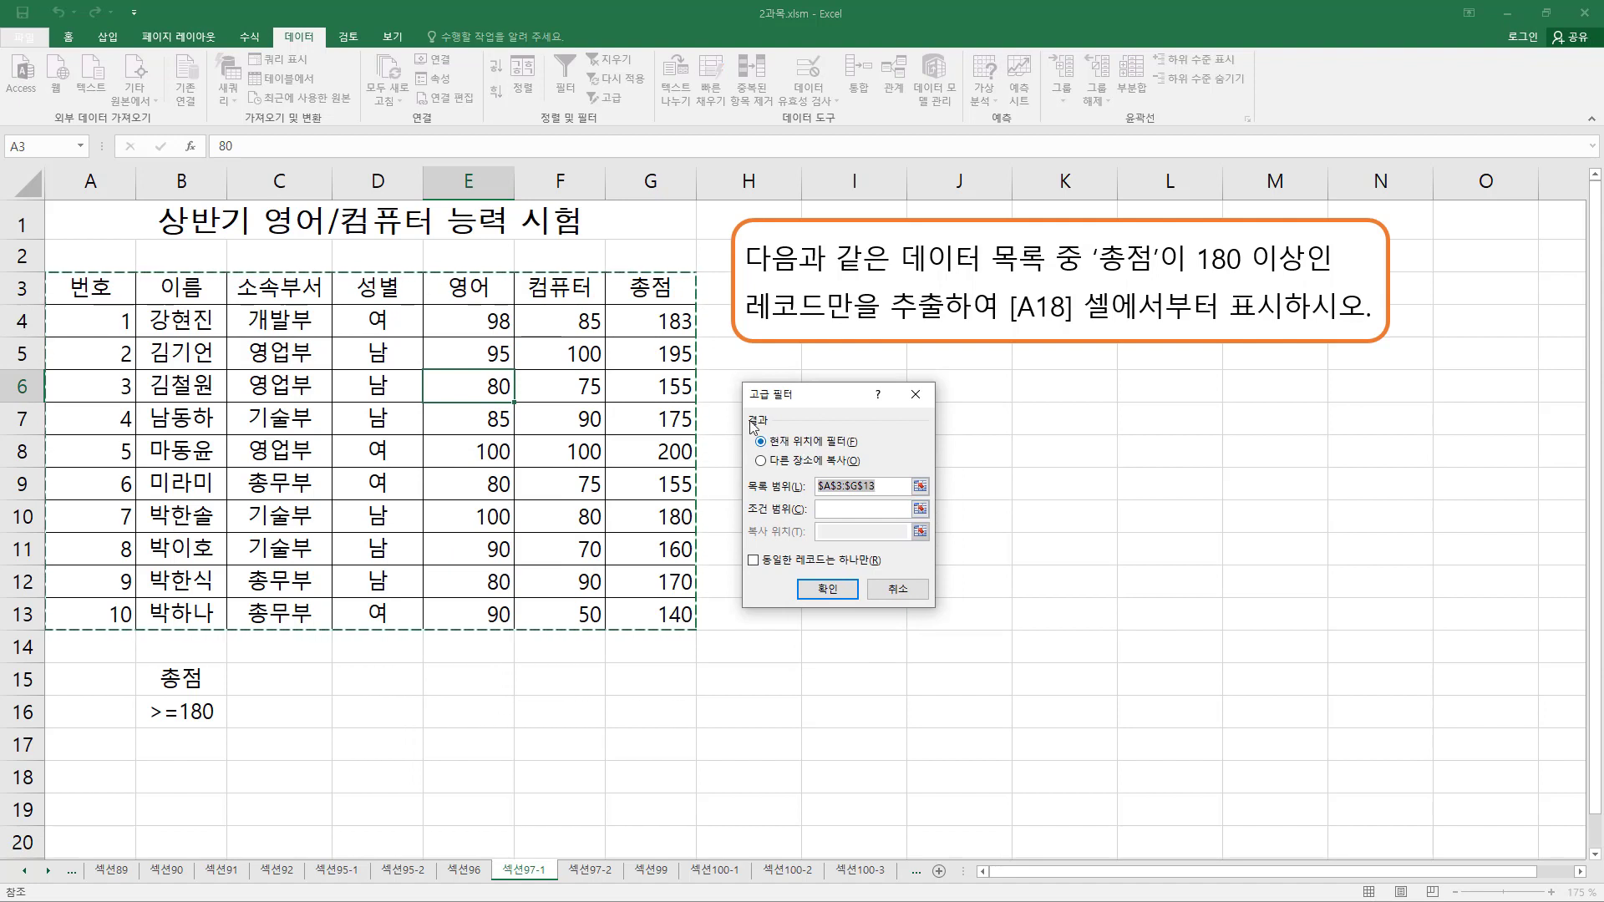
drag(743, 409, 780, 431)
drag(765, 450, 861, 449)
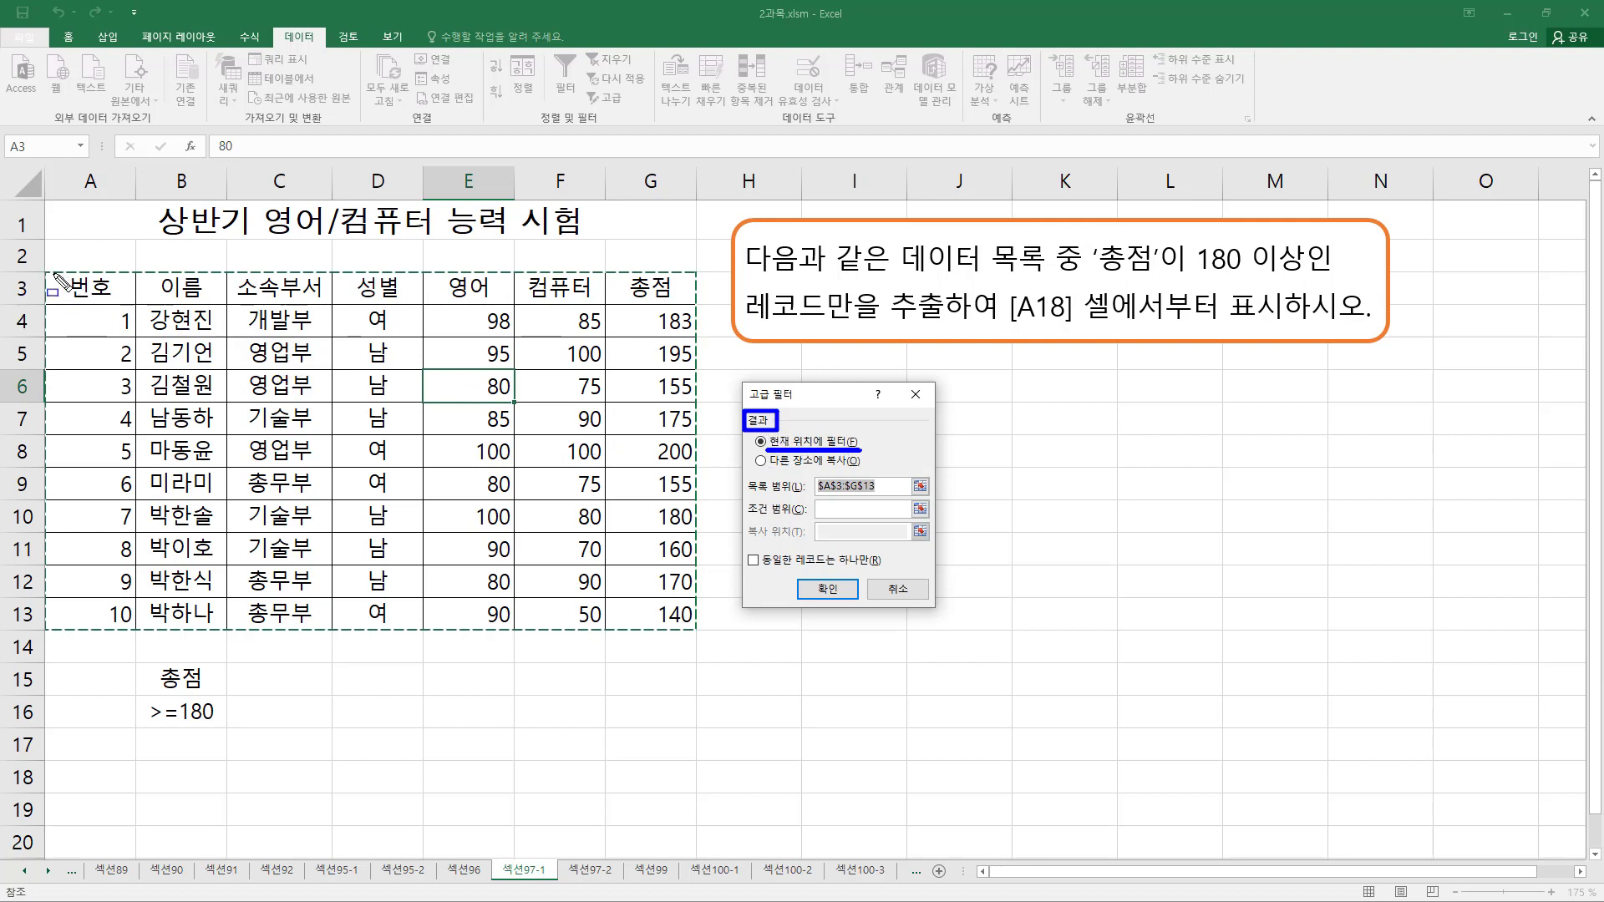
mouse_move(54, 274)
mouse_down()
mouse_move(144, 374)
mouse_move(679, 579)
mouse_move(693, 624)
mouse_up()
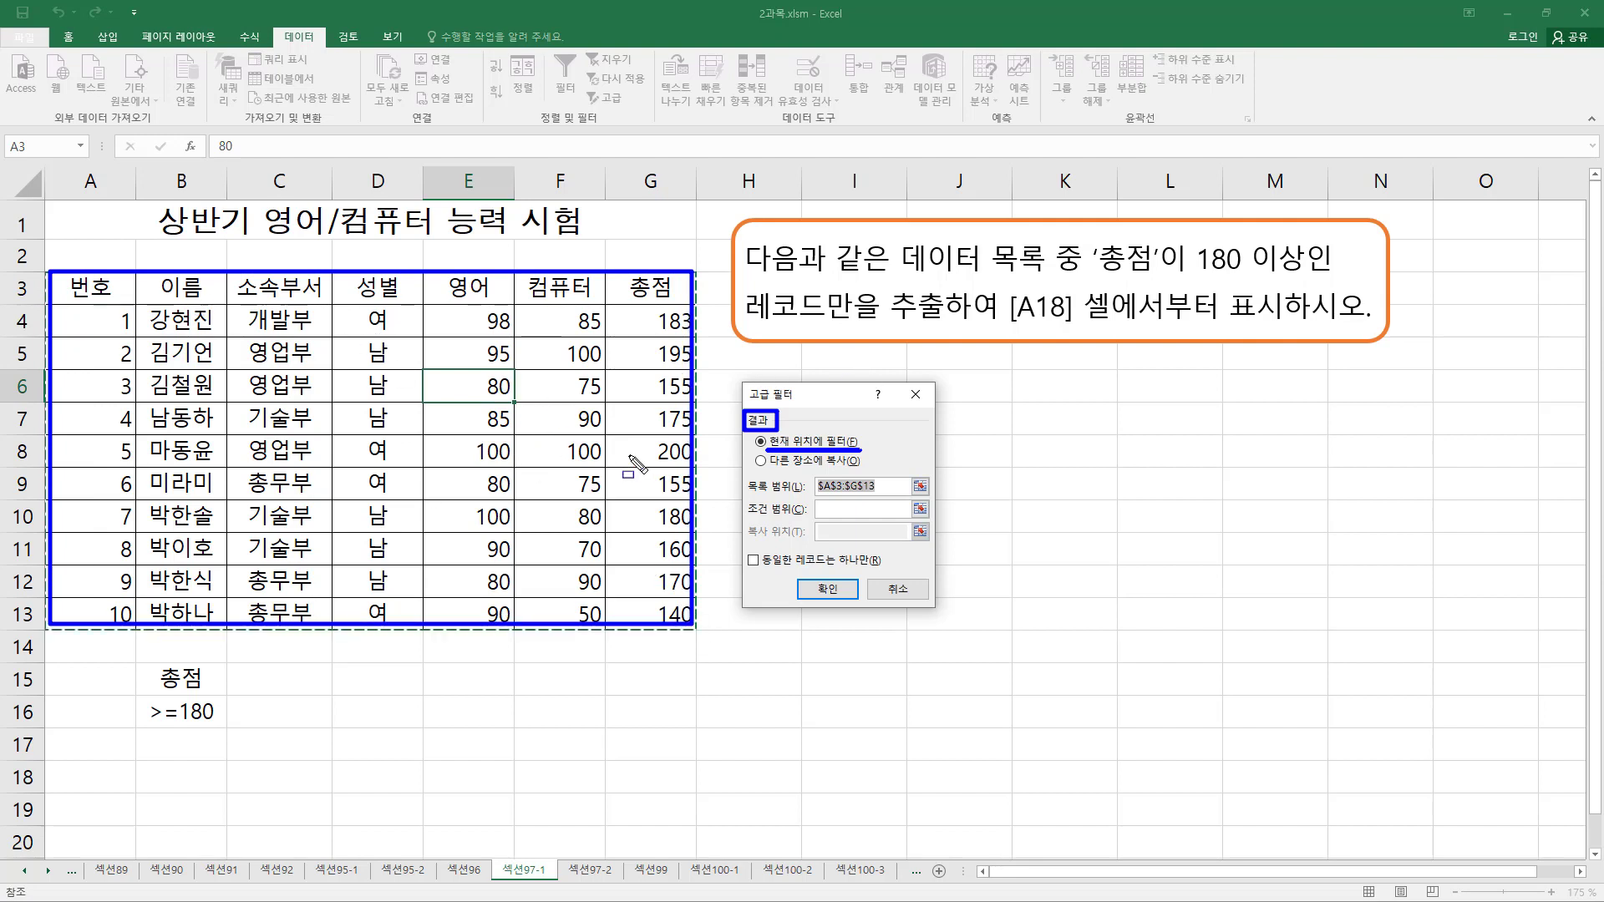
drag(763, 466, 869, 468)
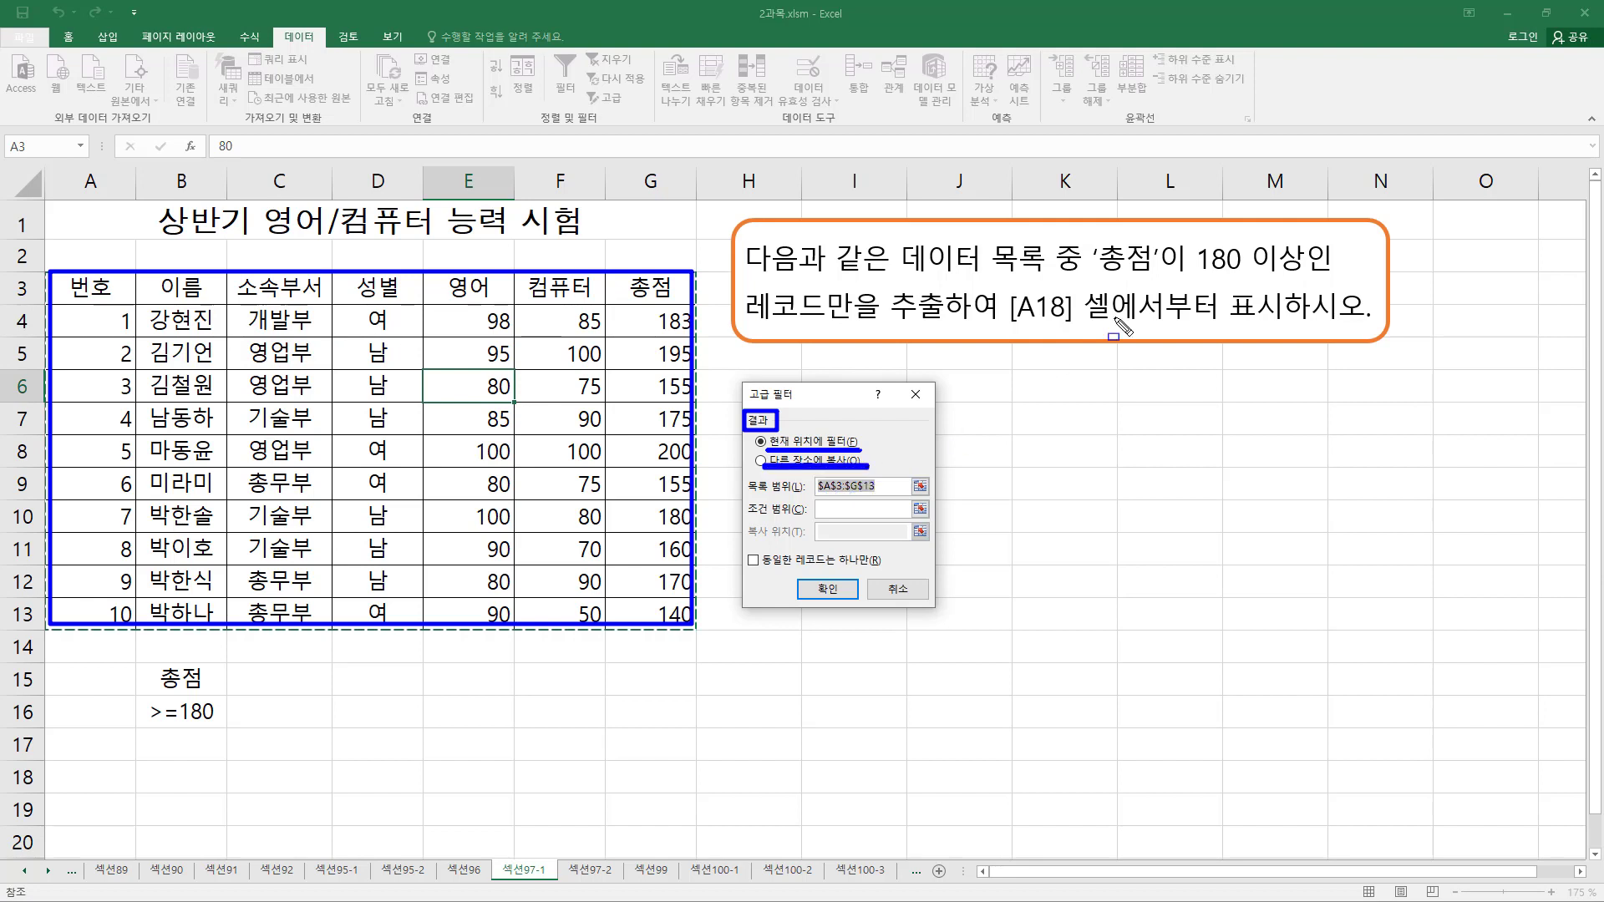
mouse_move(1002, 284)
mouse_down()
mouse_move(1082, 330)
mouse_move(1318, 329)
mouse_up()
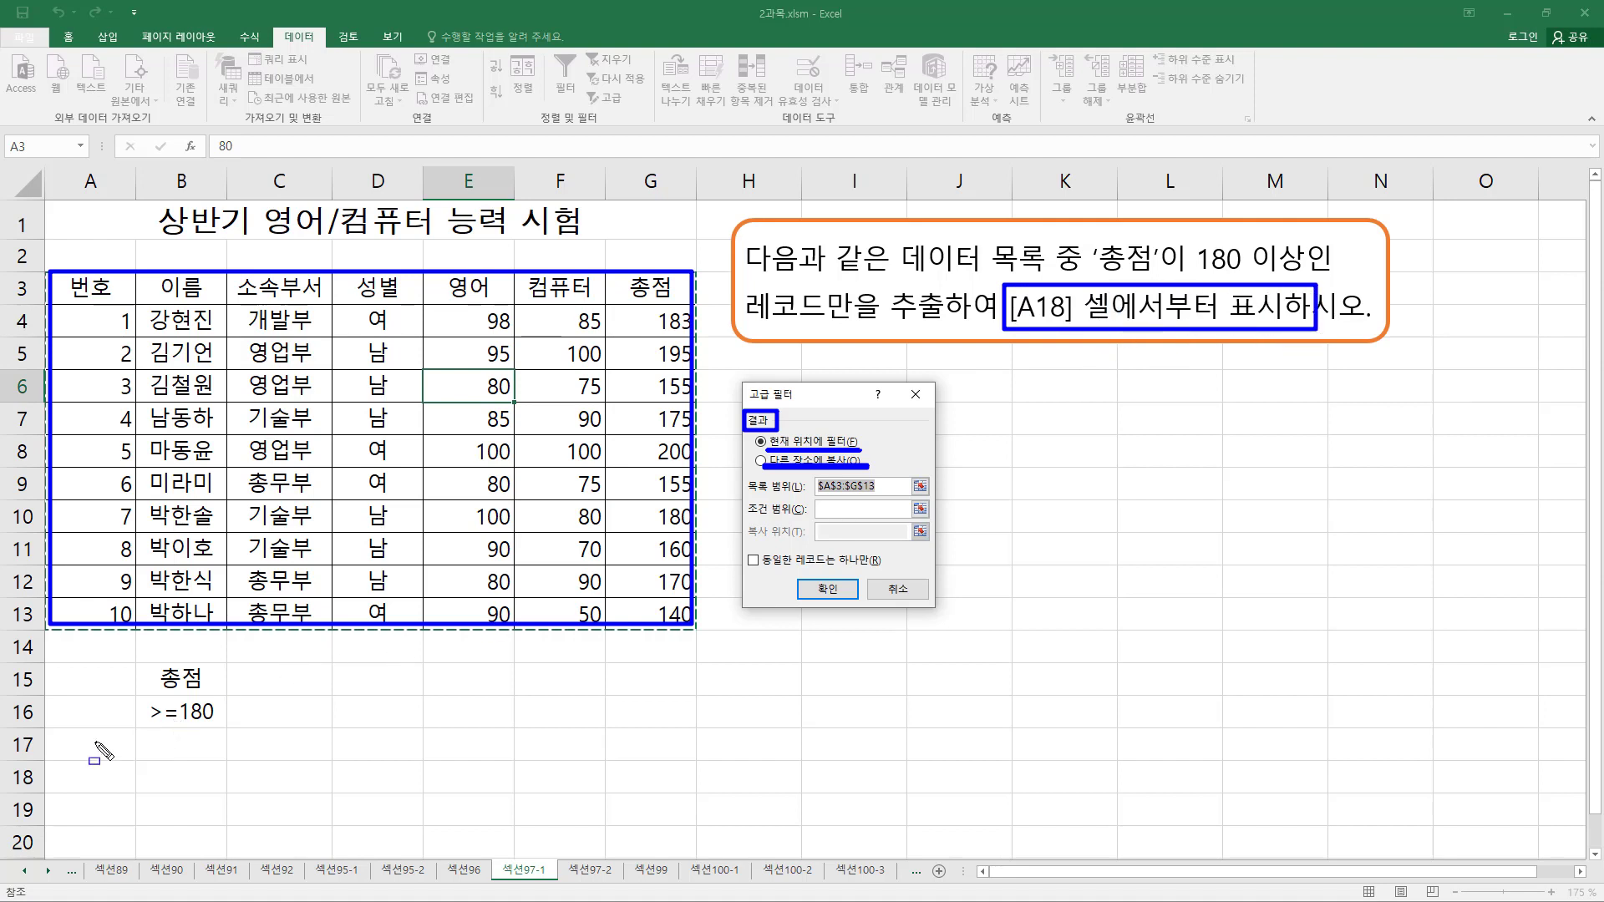
drag(52, 766, 126, 789)
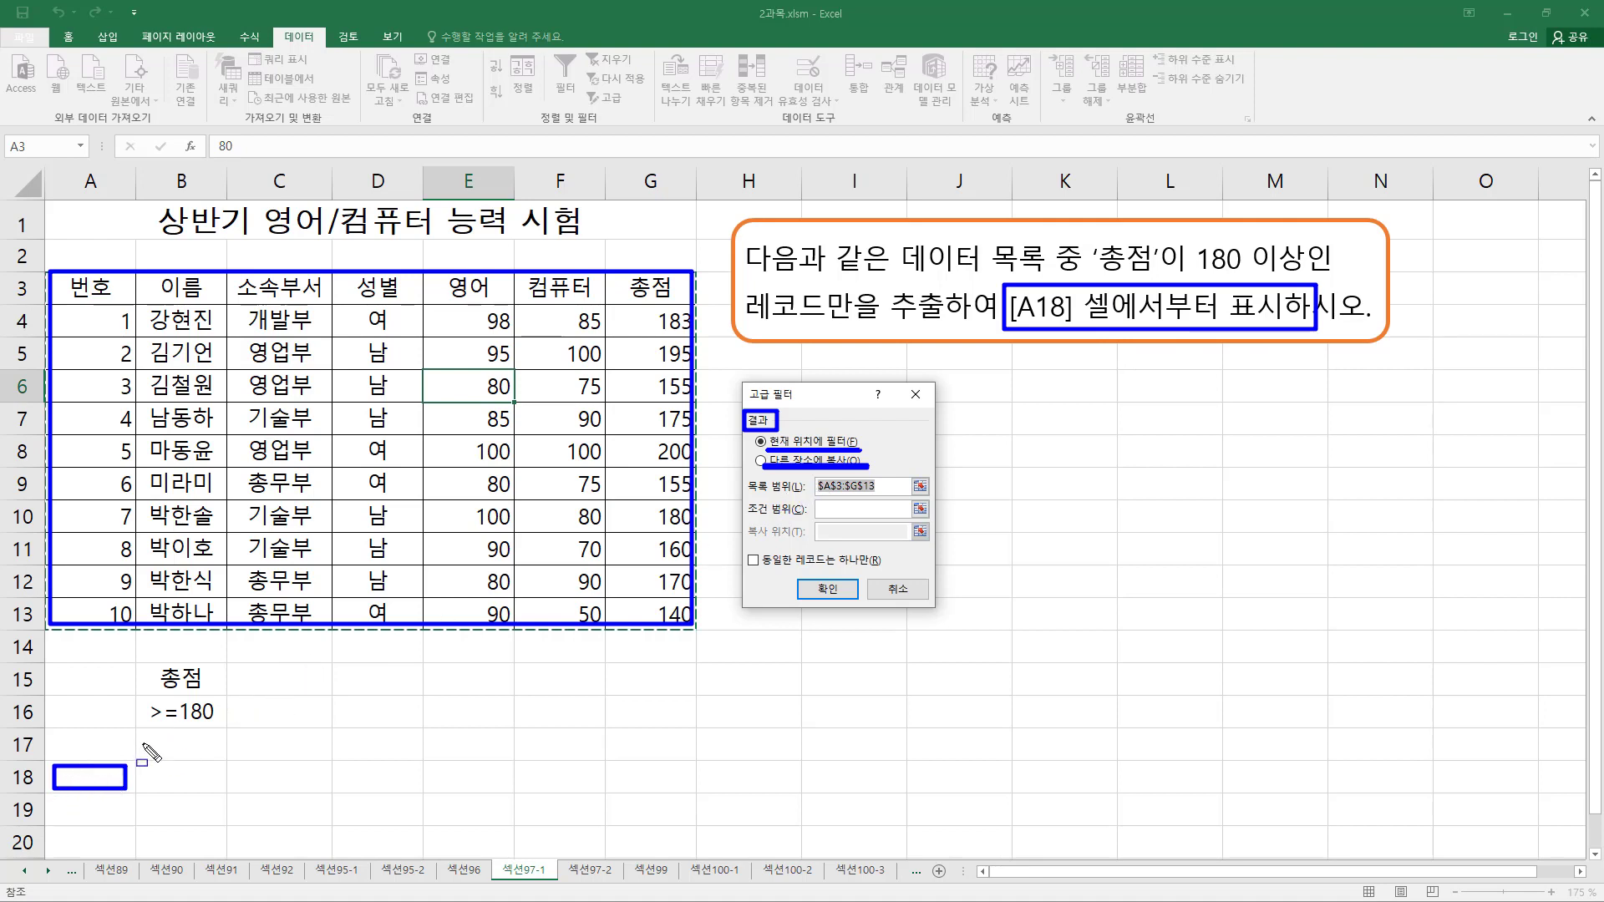
key(Escape)
Set the advanced filter to copy its results to another location, using A3:G13 as the list range
click(762, 460)
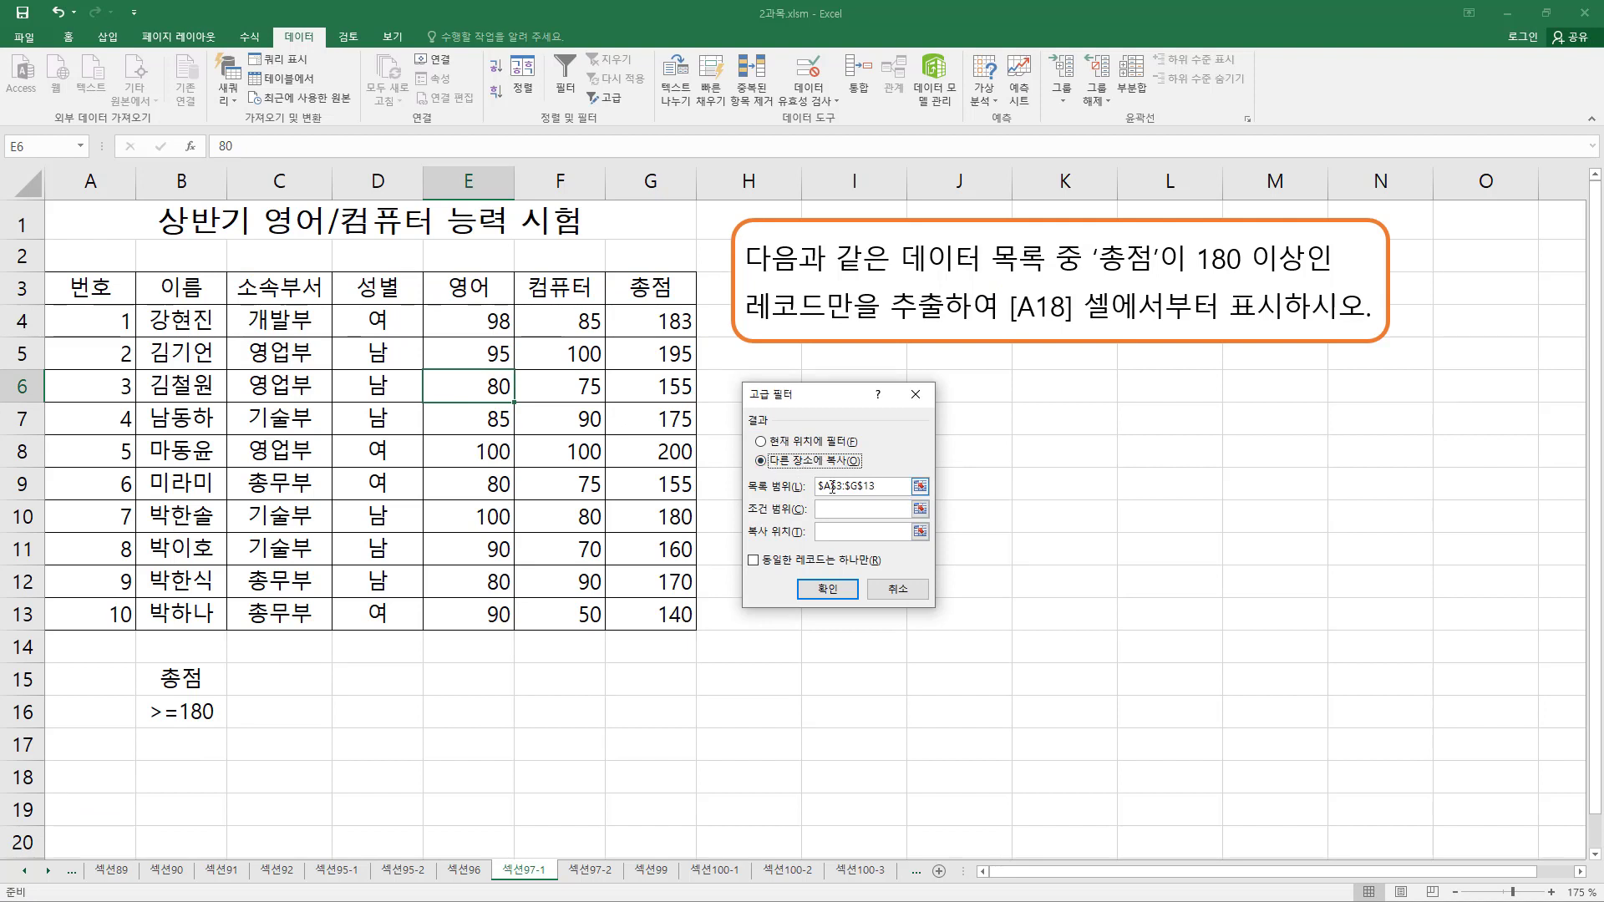
key(Tab)
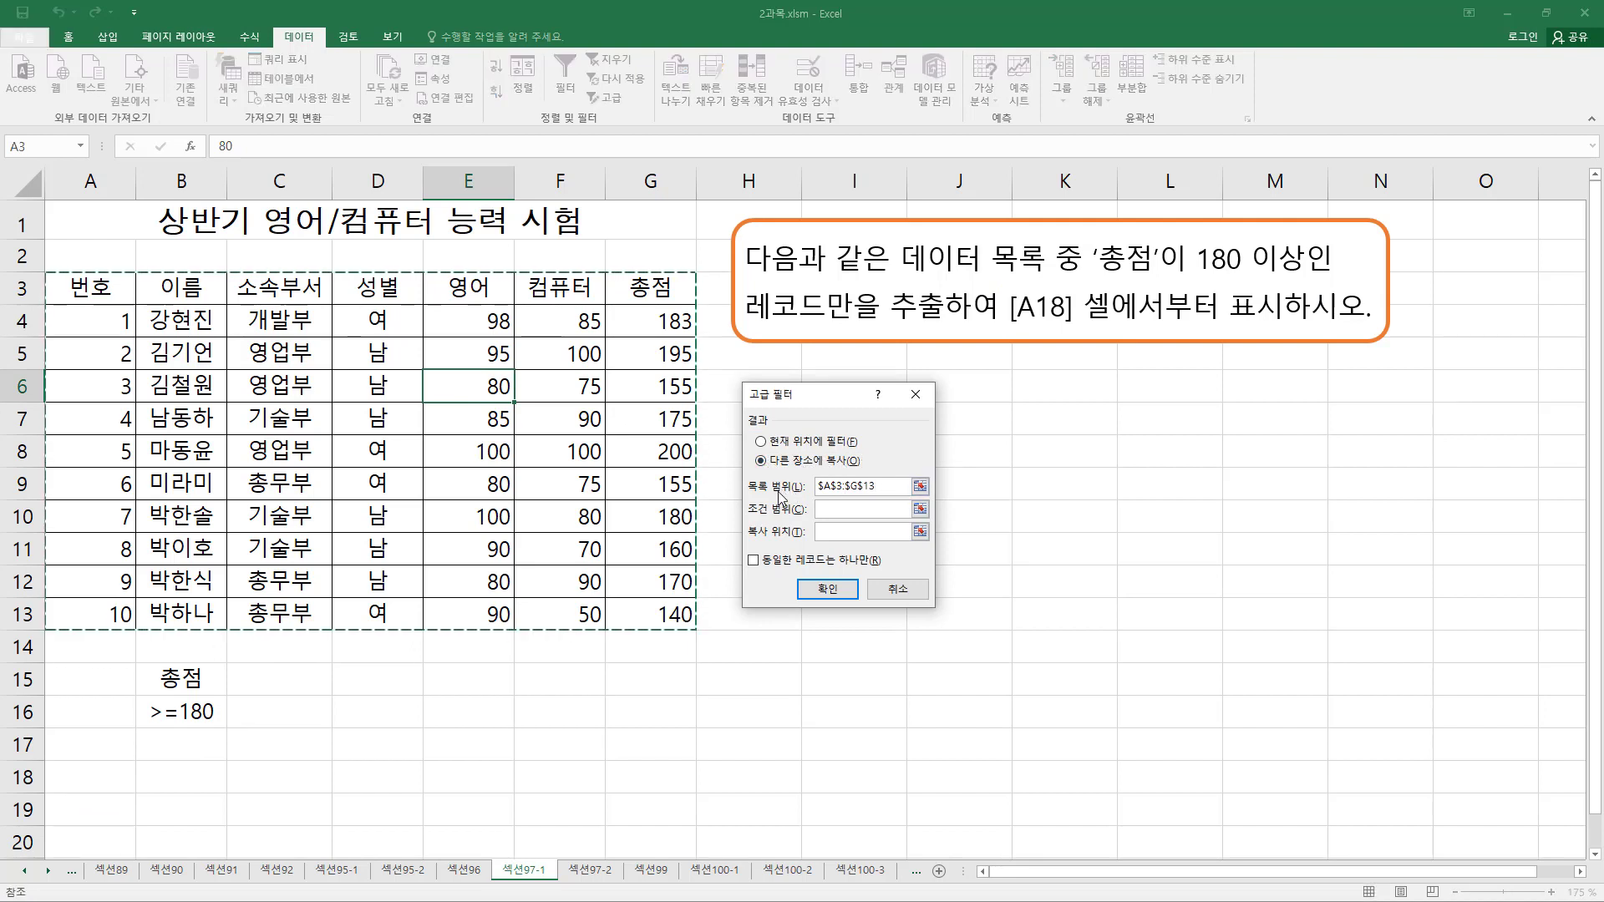
mouse_move(51, 278)
mouse_down()
mouse_move(514, 489)
mouse_move(683, 619)
mouse_up()
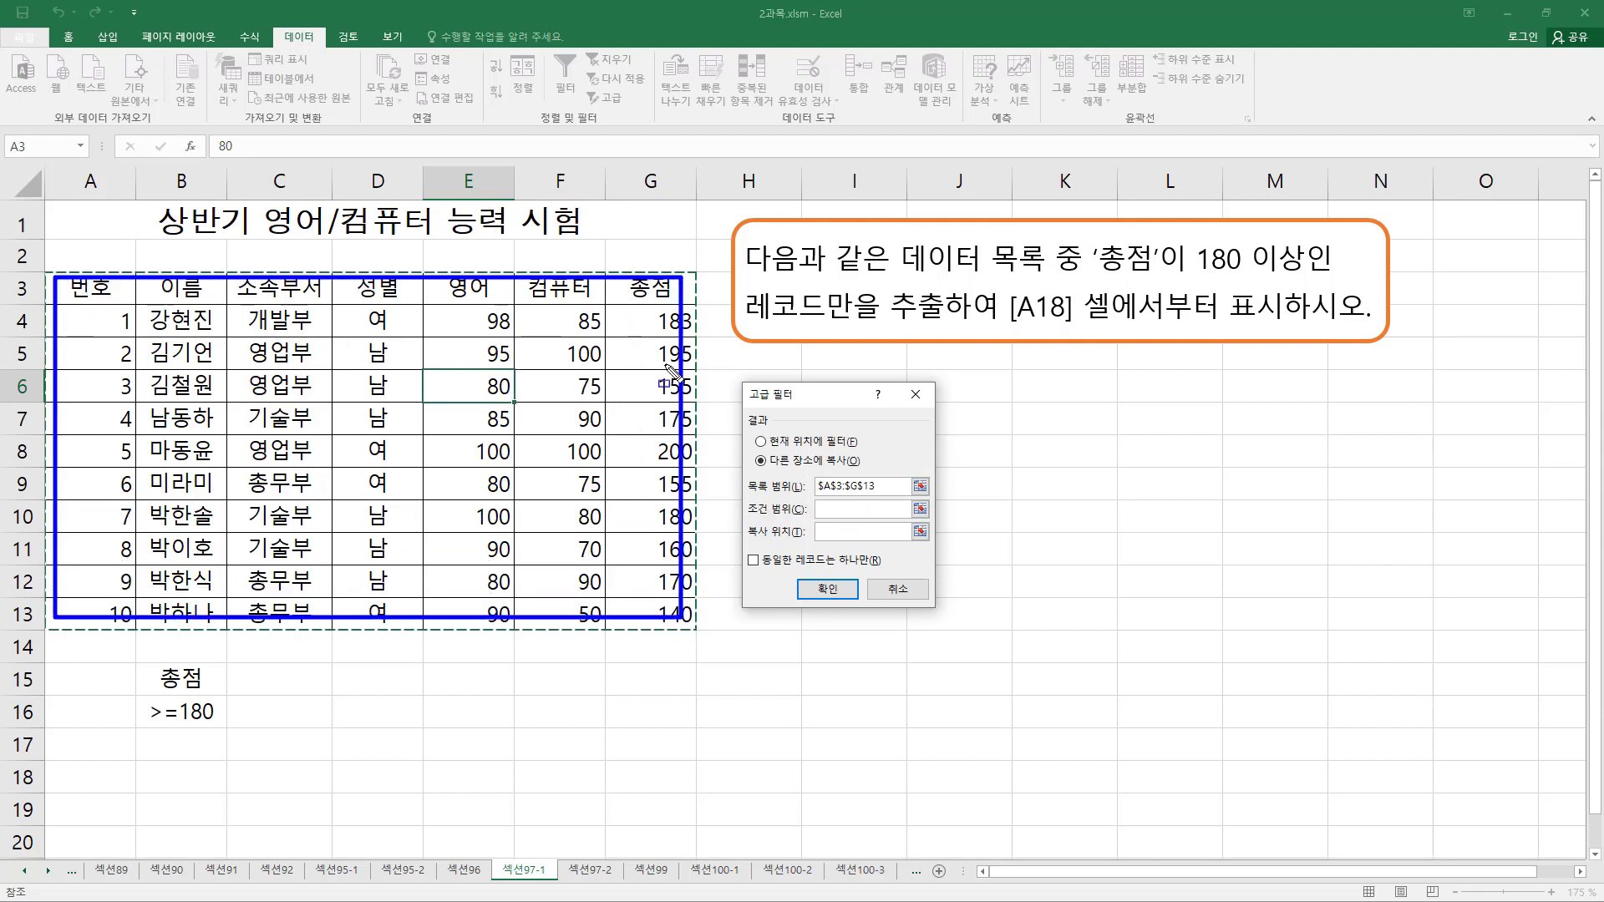
drag(746, 518, 806, 518)
key(Escape)
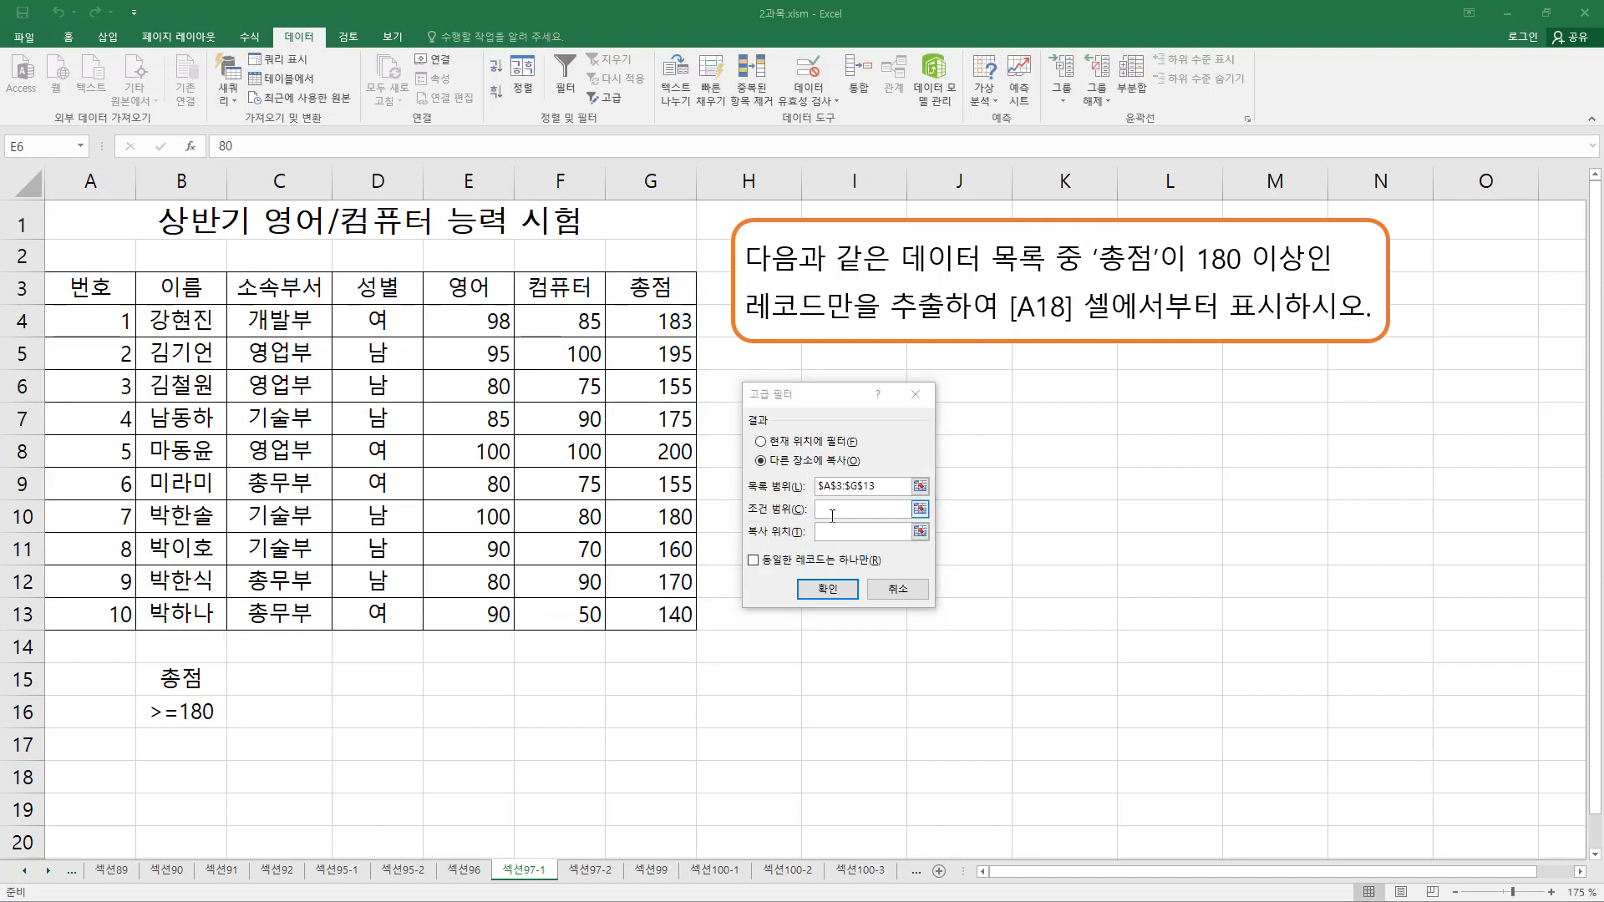
Set the advanced filter's criteria range to B15:B16
click(847, 509)
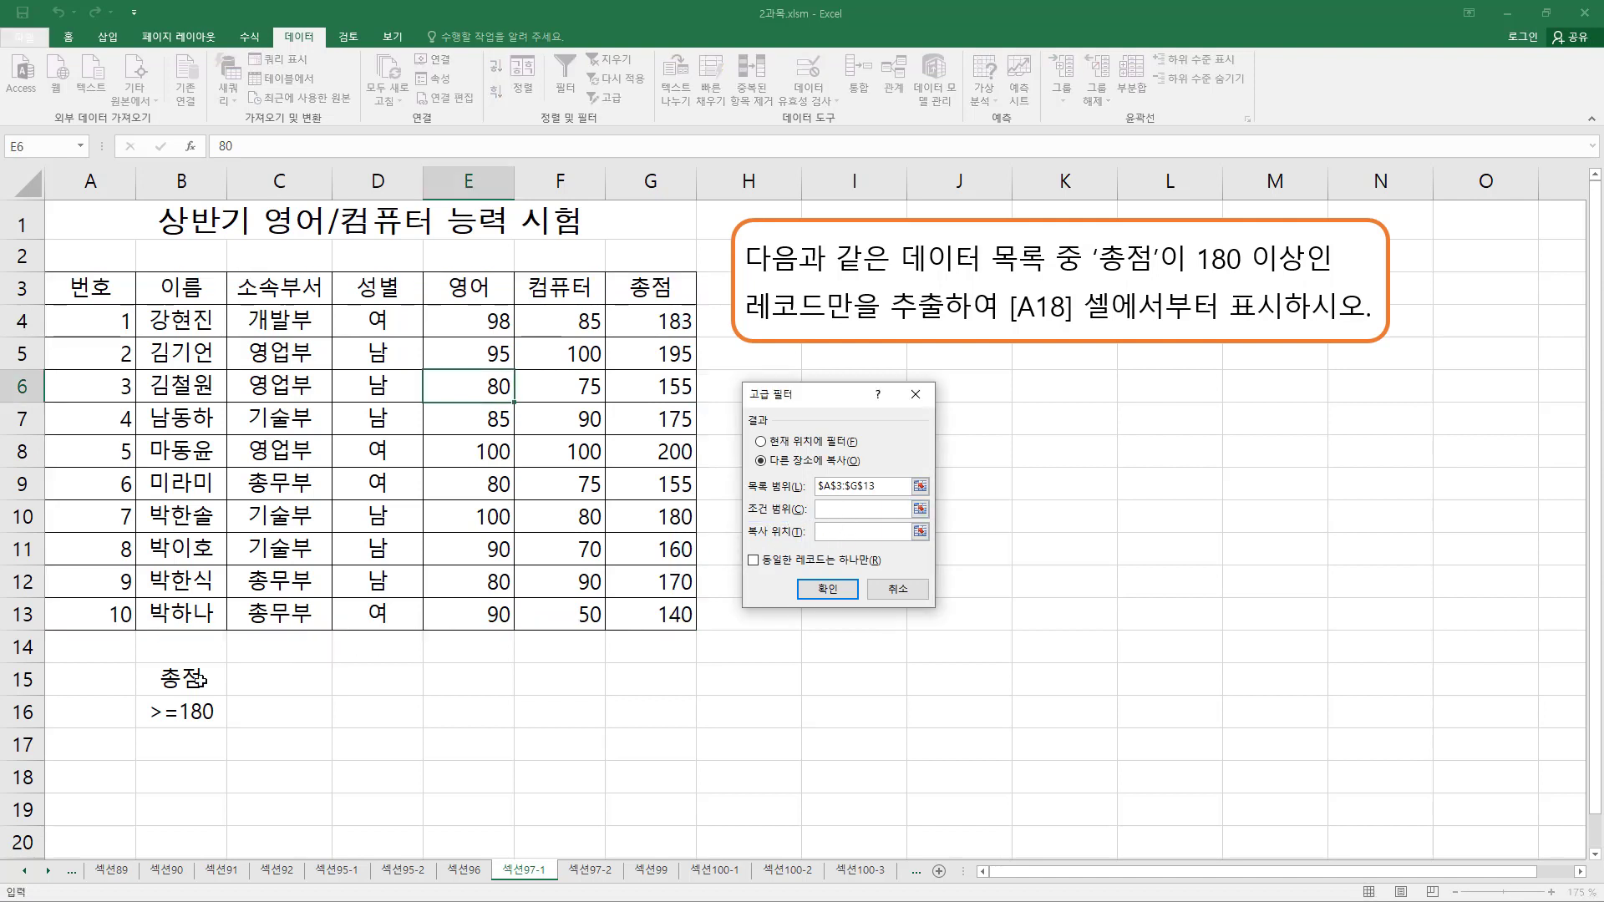
mouse_move(138, 663)
mouse_down()
mouse_move(180, 711)
mouse_move(224, 725)
mouse_up()
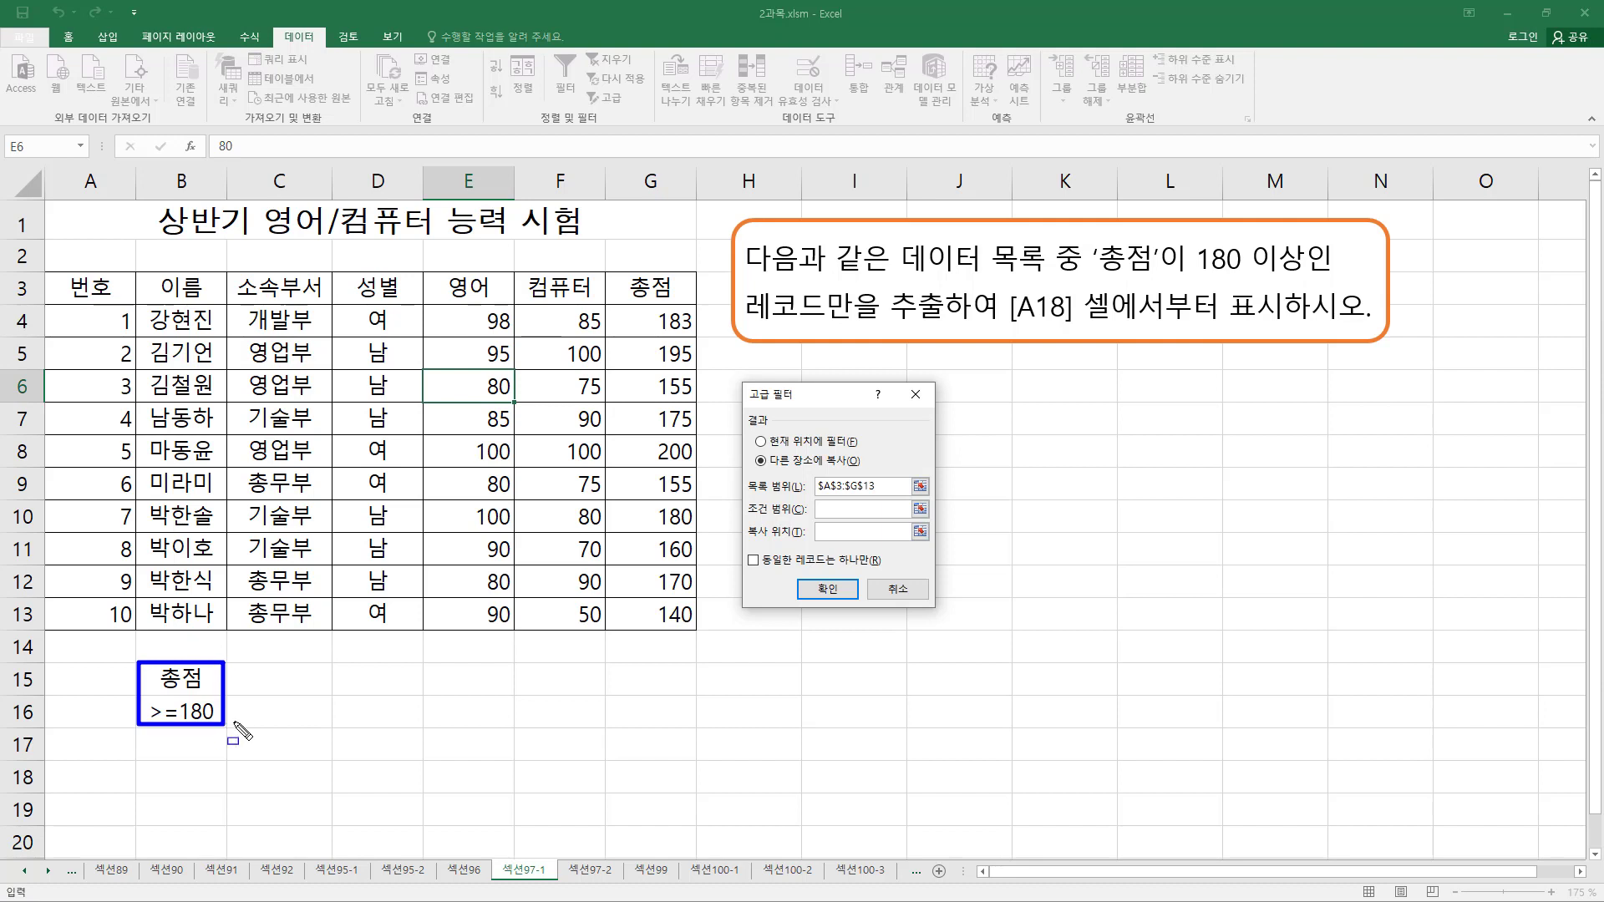
key(Escape)
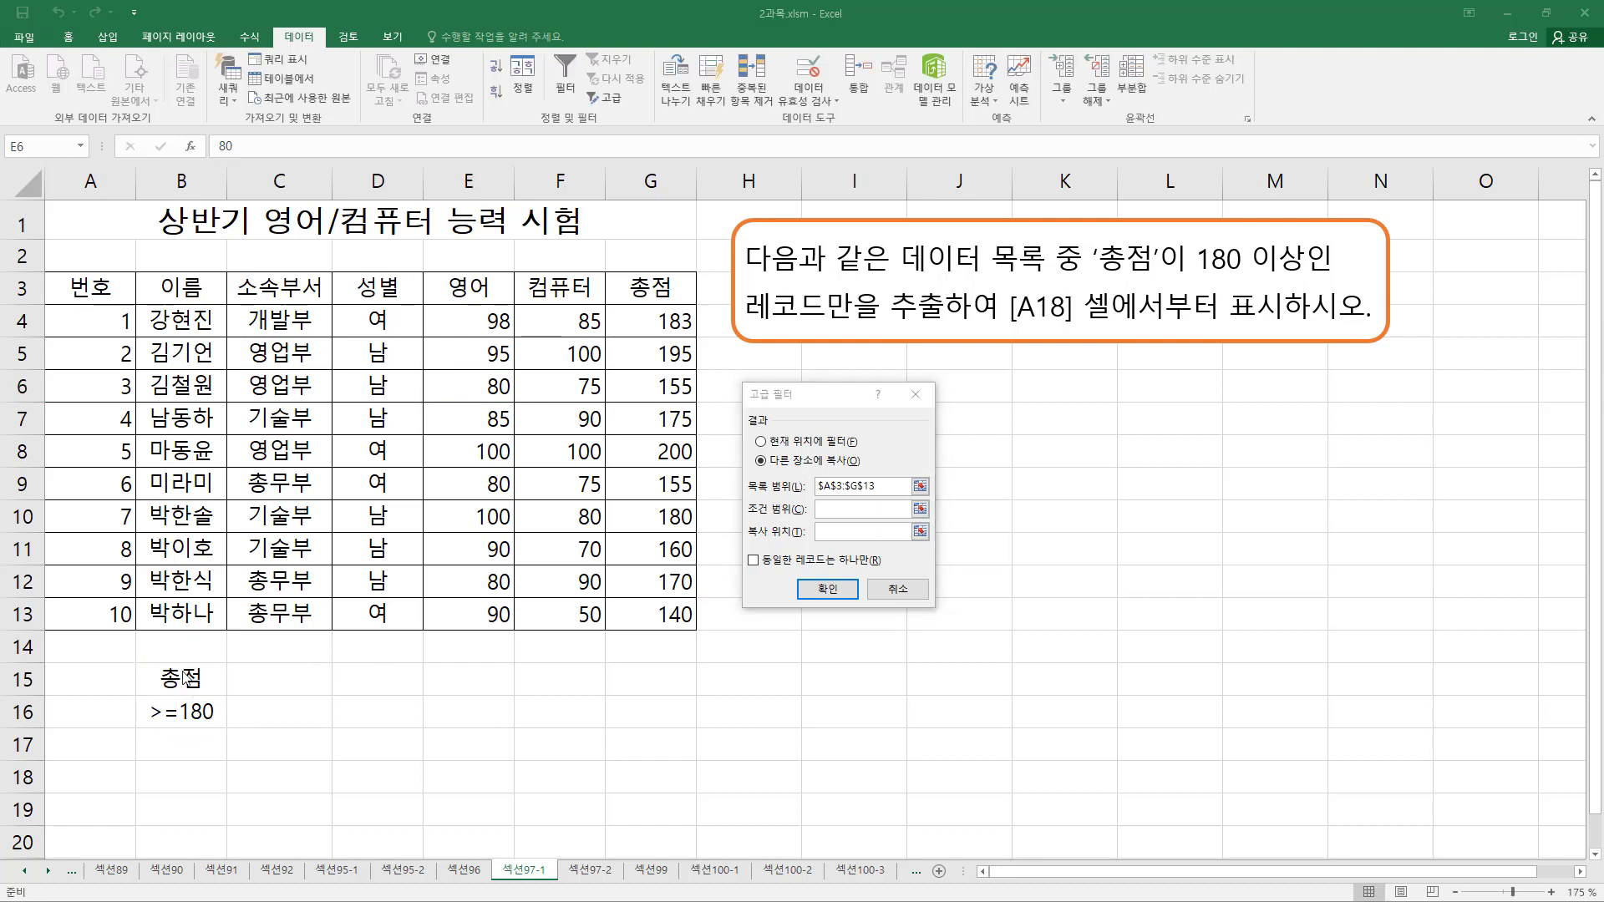
click(920, 509)
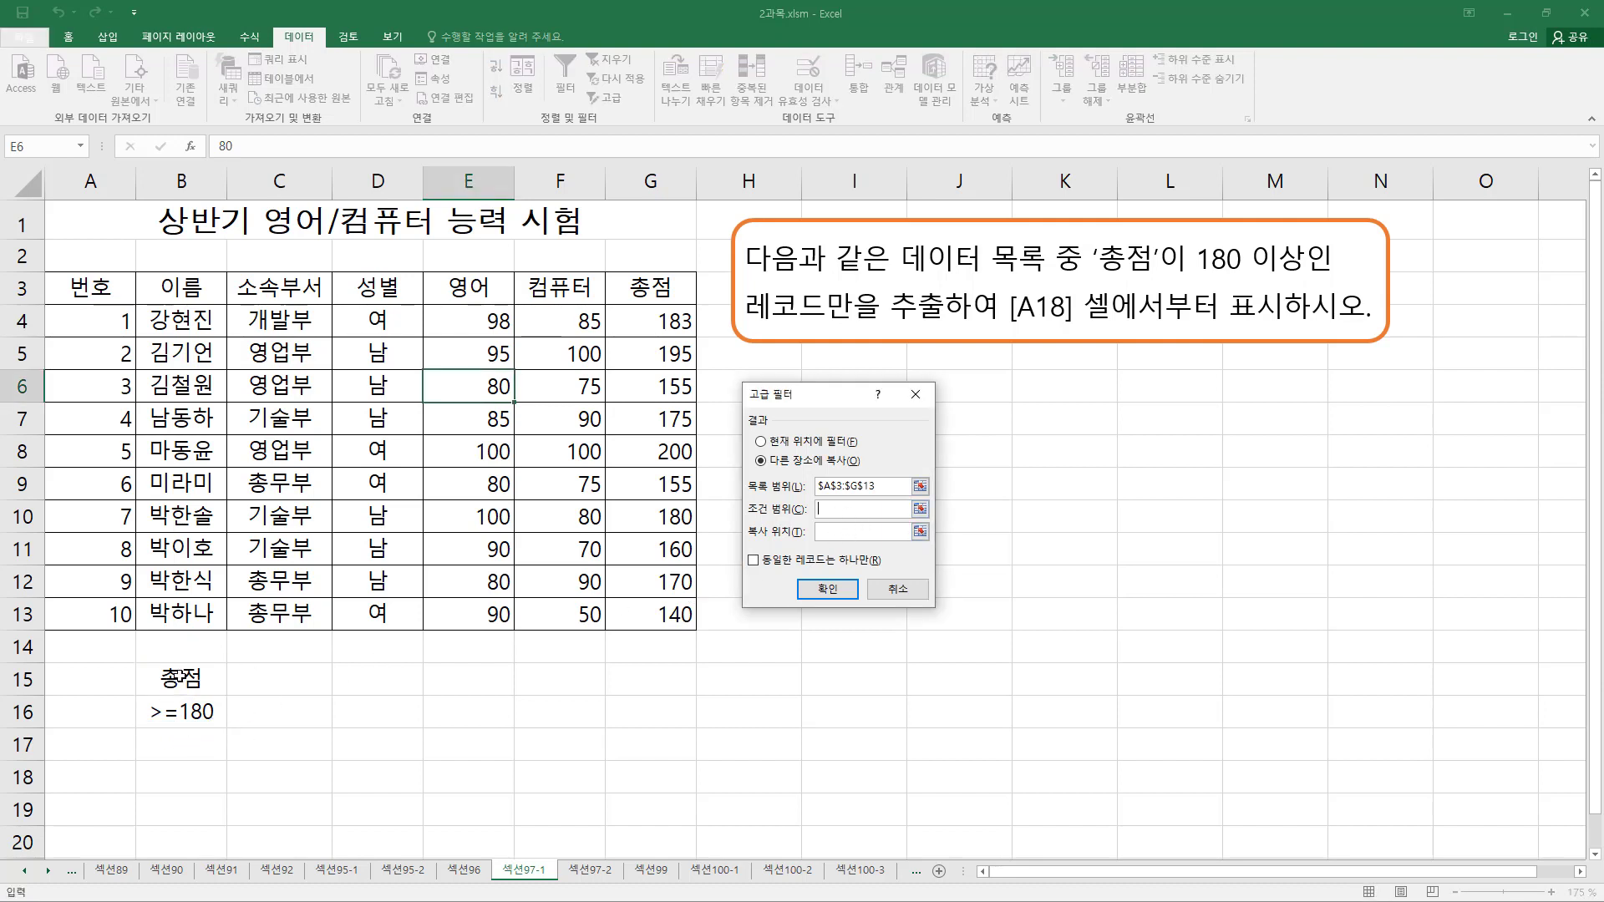
drag(180, 677, 175, 711)
key(Return)
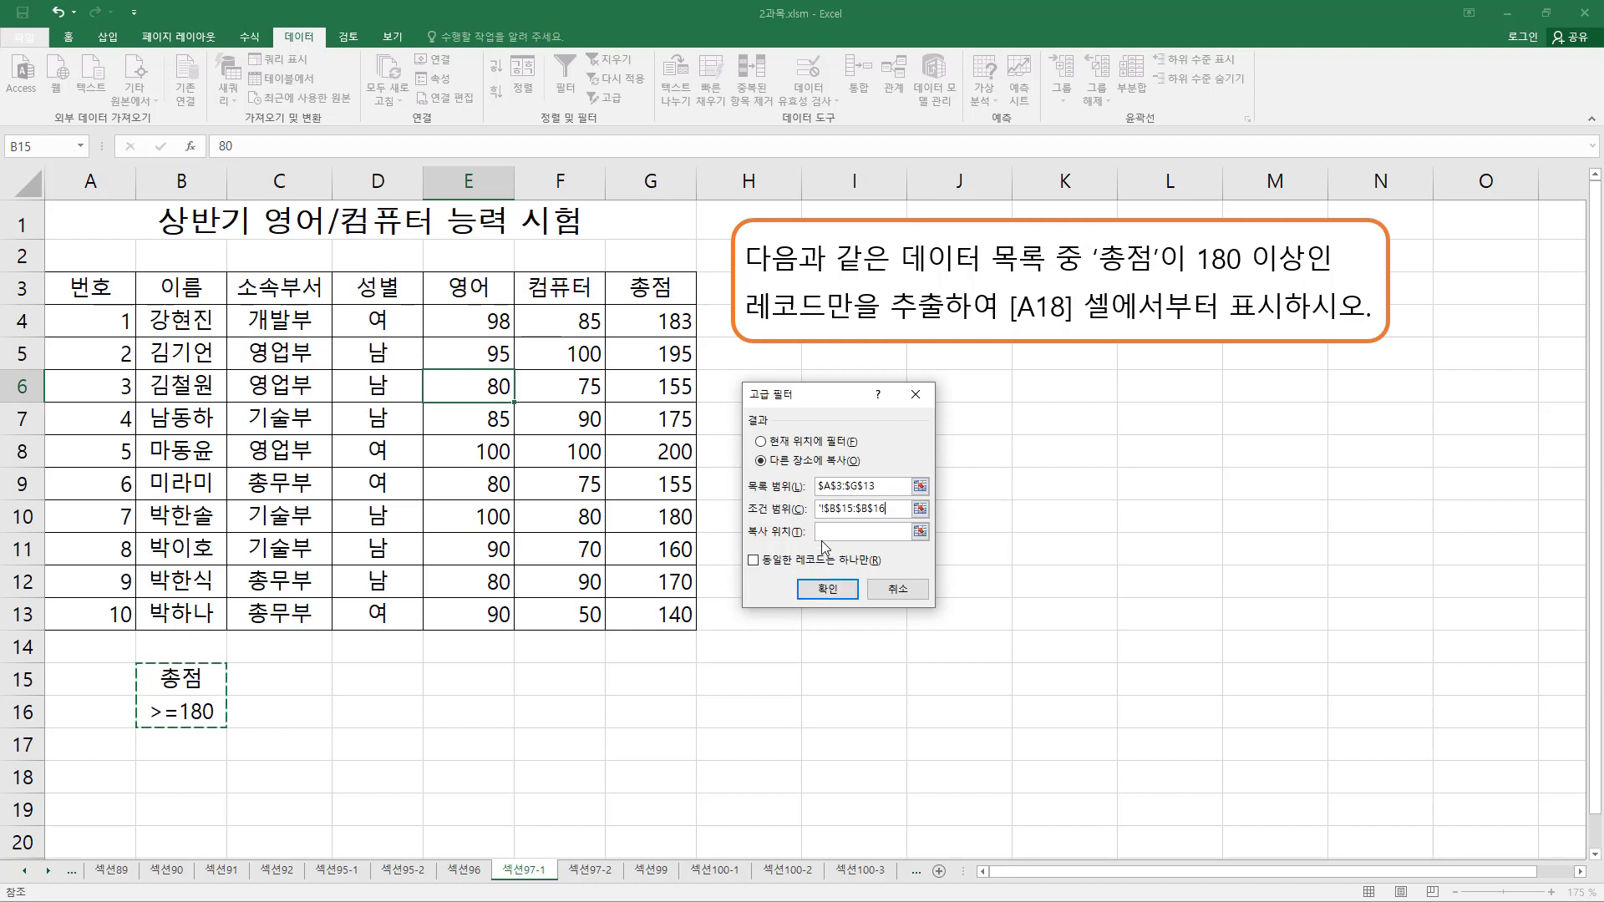
Set the copy destination to cell A18 and run the advanced filter
click(828, 532)
click(80, 779)
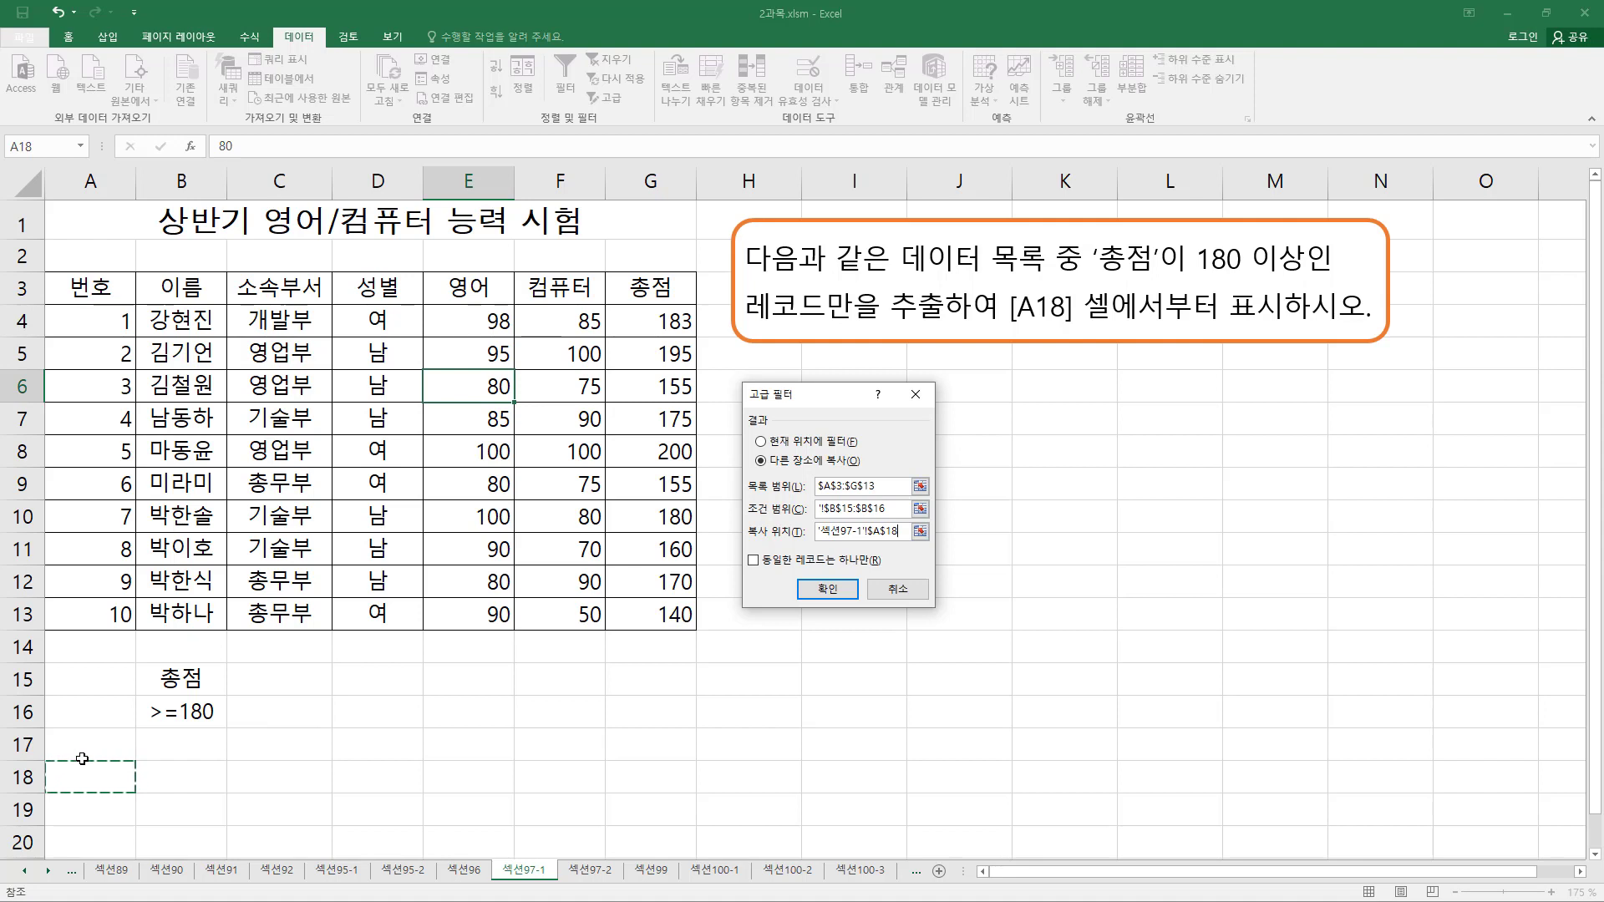
click(836, 590)
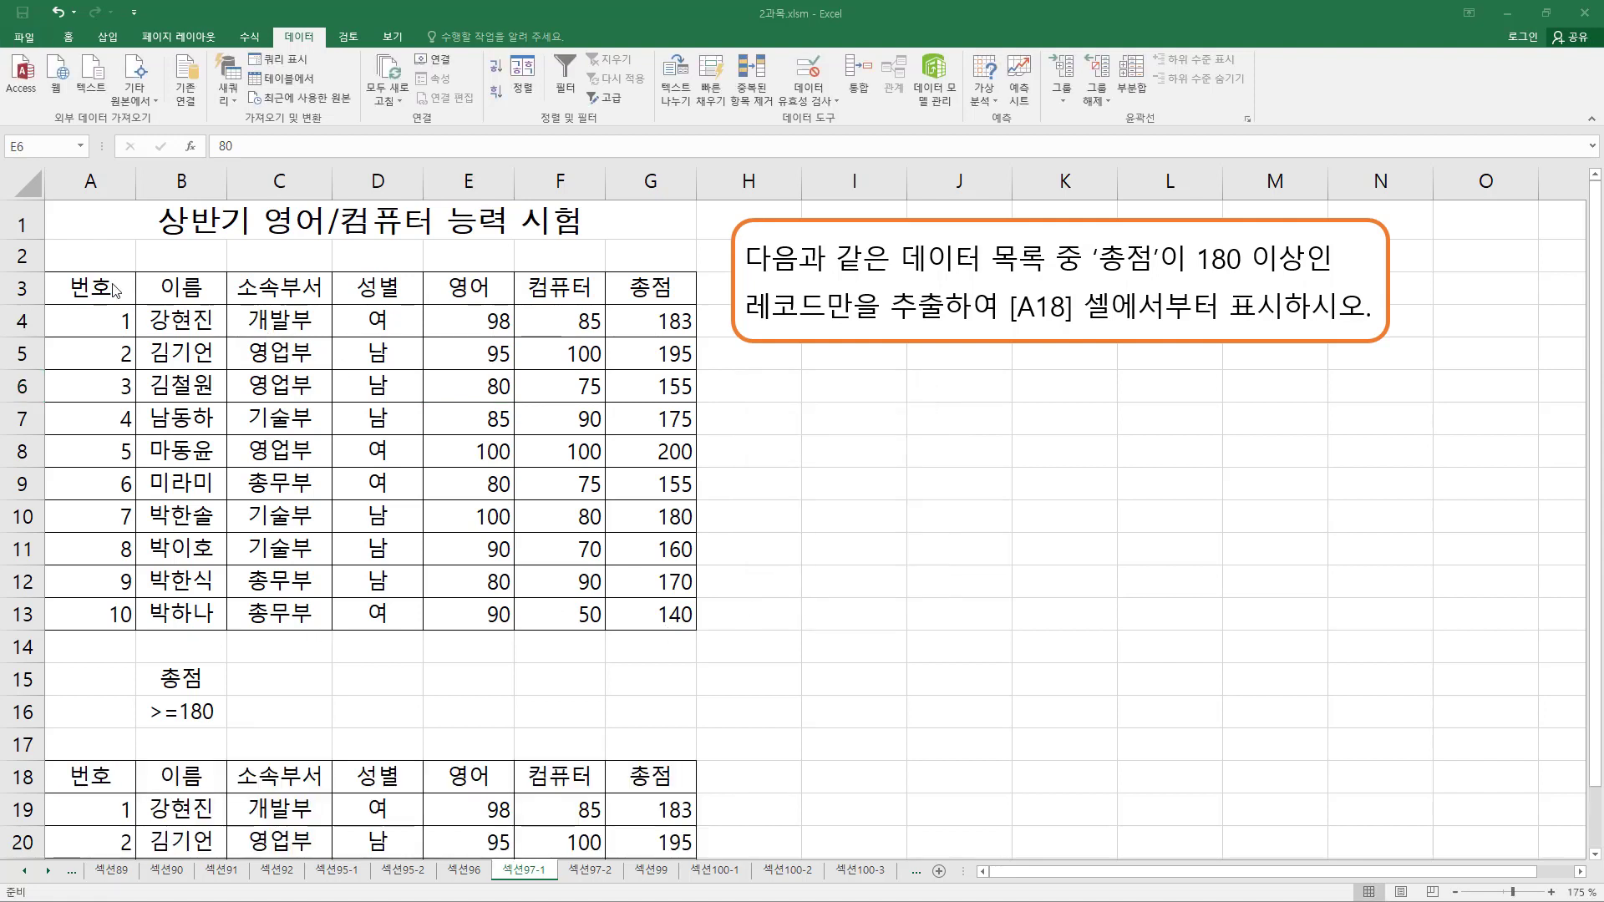
drag(114, 291, 668, 610)
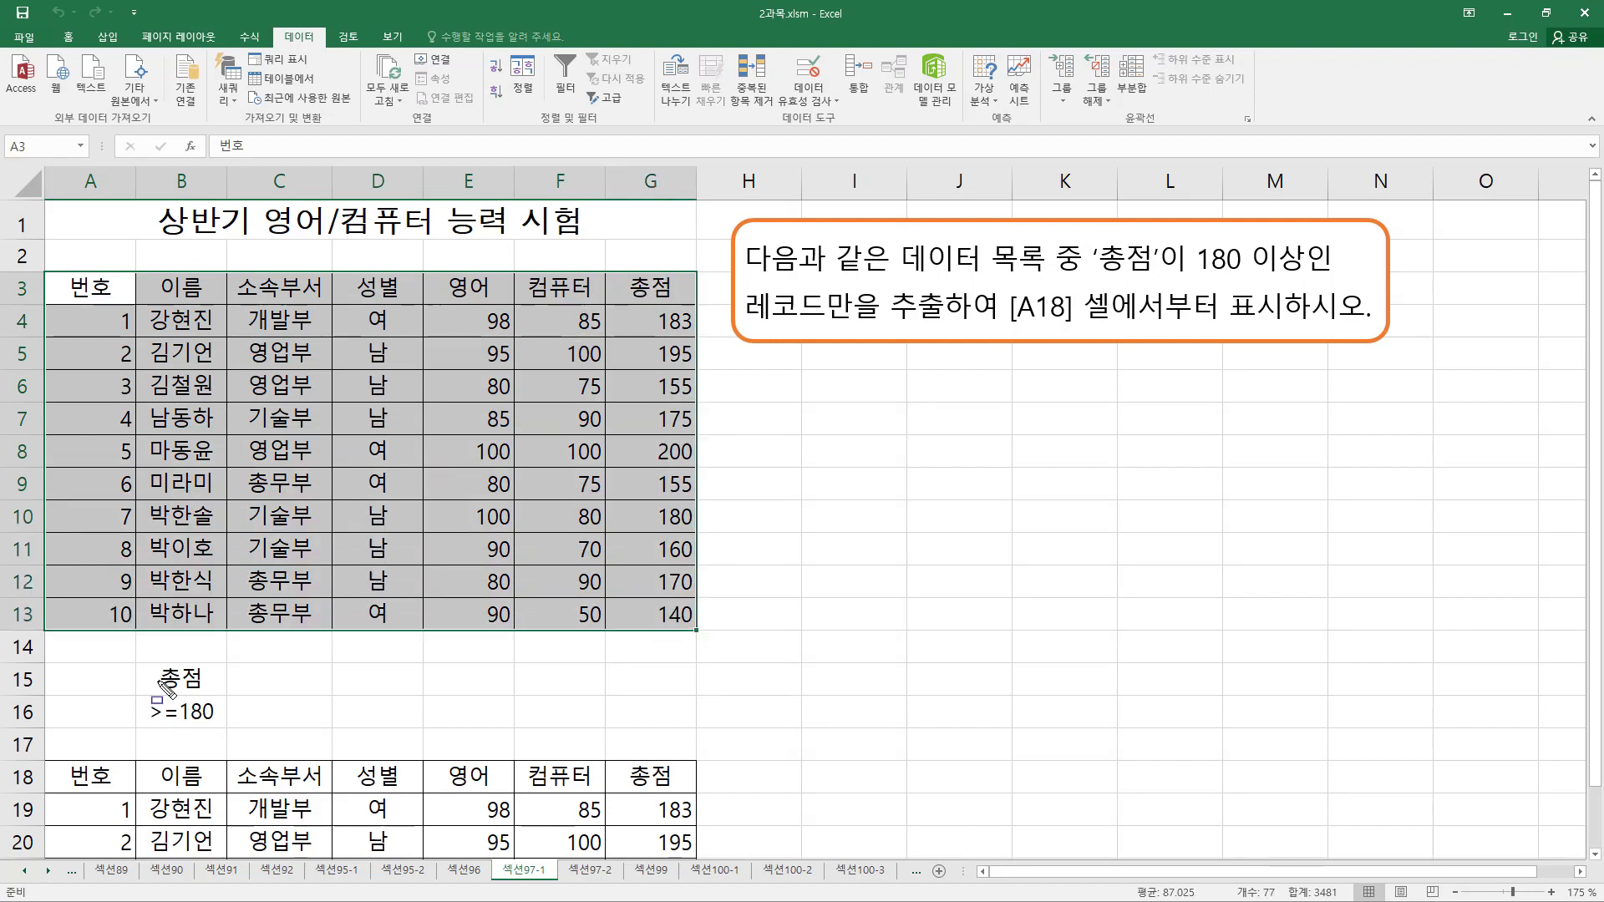
drag(142, 660, 234, 734)
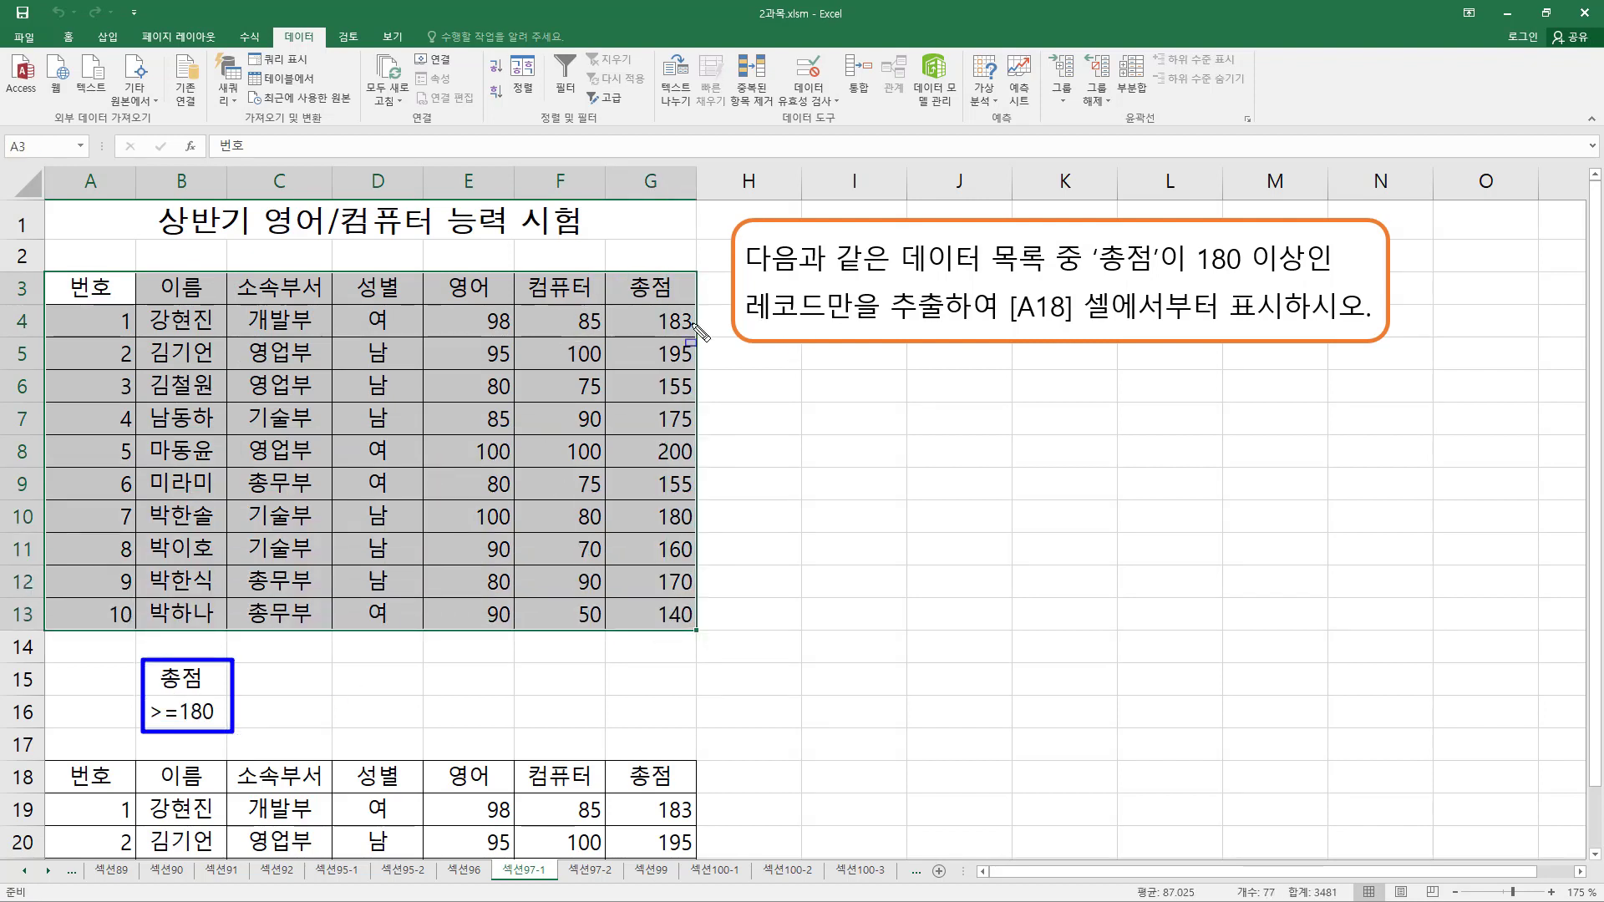
Compare the 총점 values of 180 or more in the source list with the records extracted below A18
drag(648, 302, 699, 373)
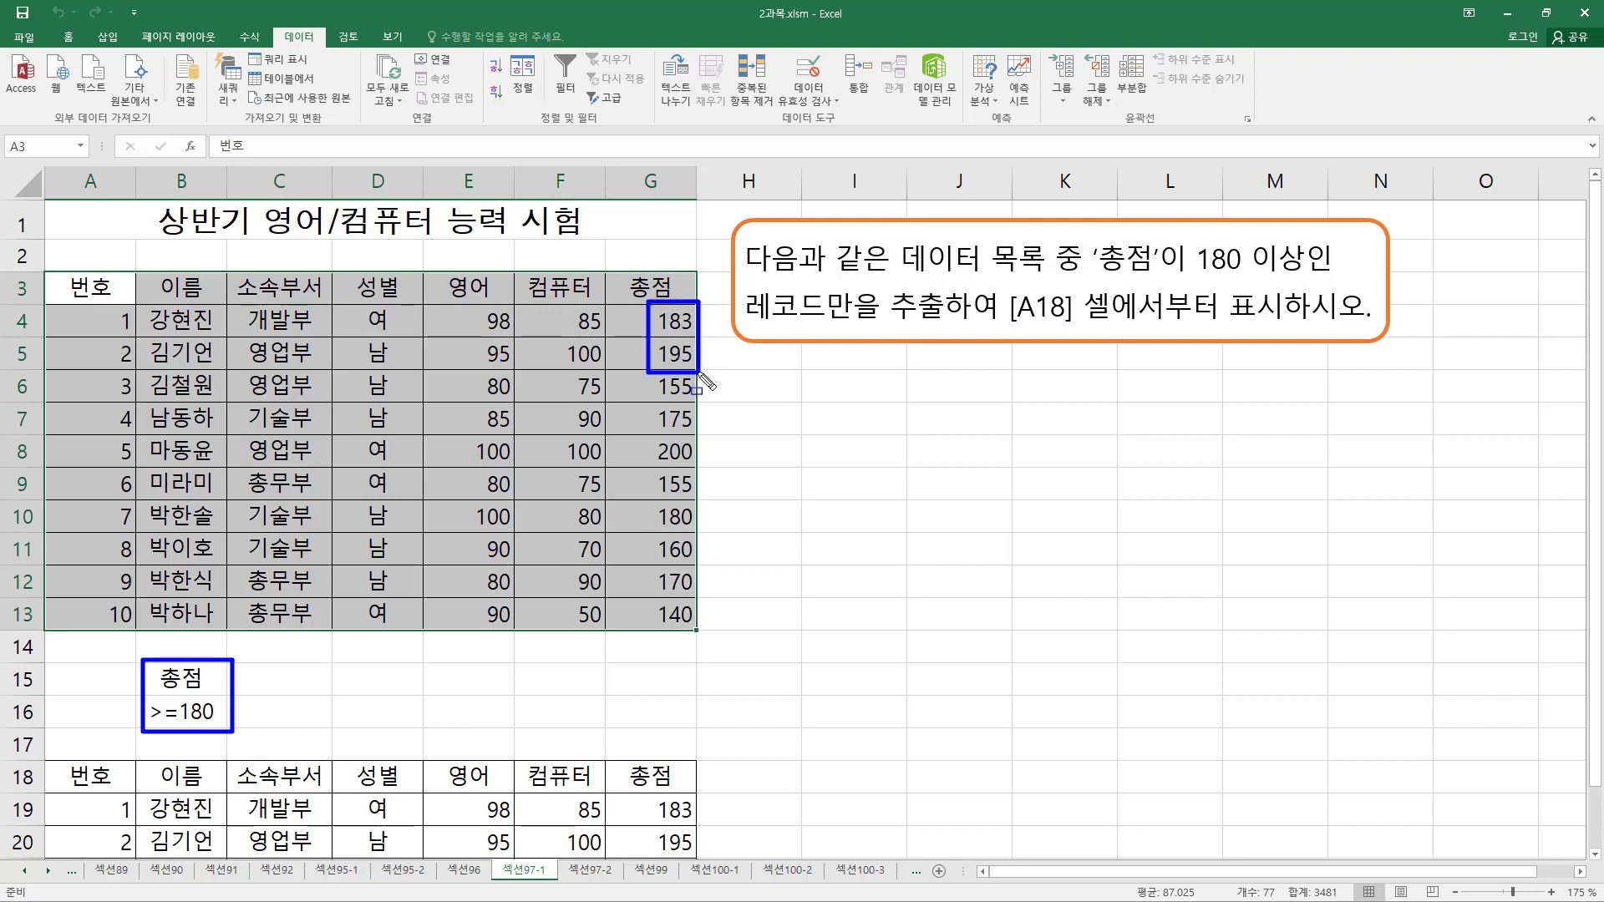
mouse_move(644, 436)
mouse_down()
mouse_move(703, 464)
mouse_move(705, 529)
mouse_up()
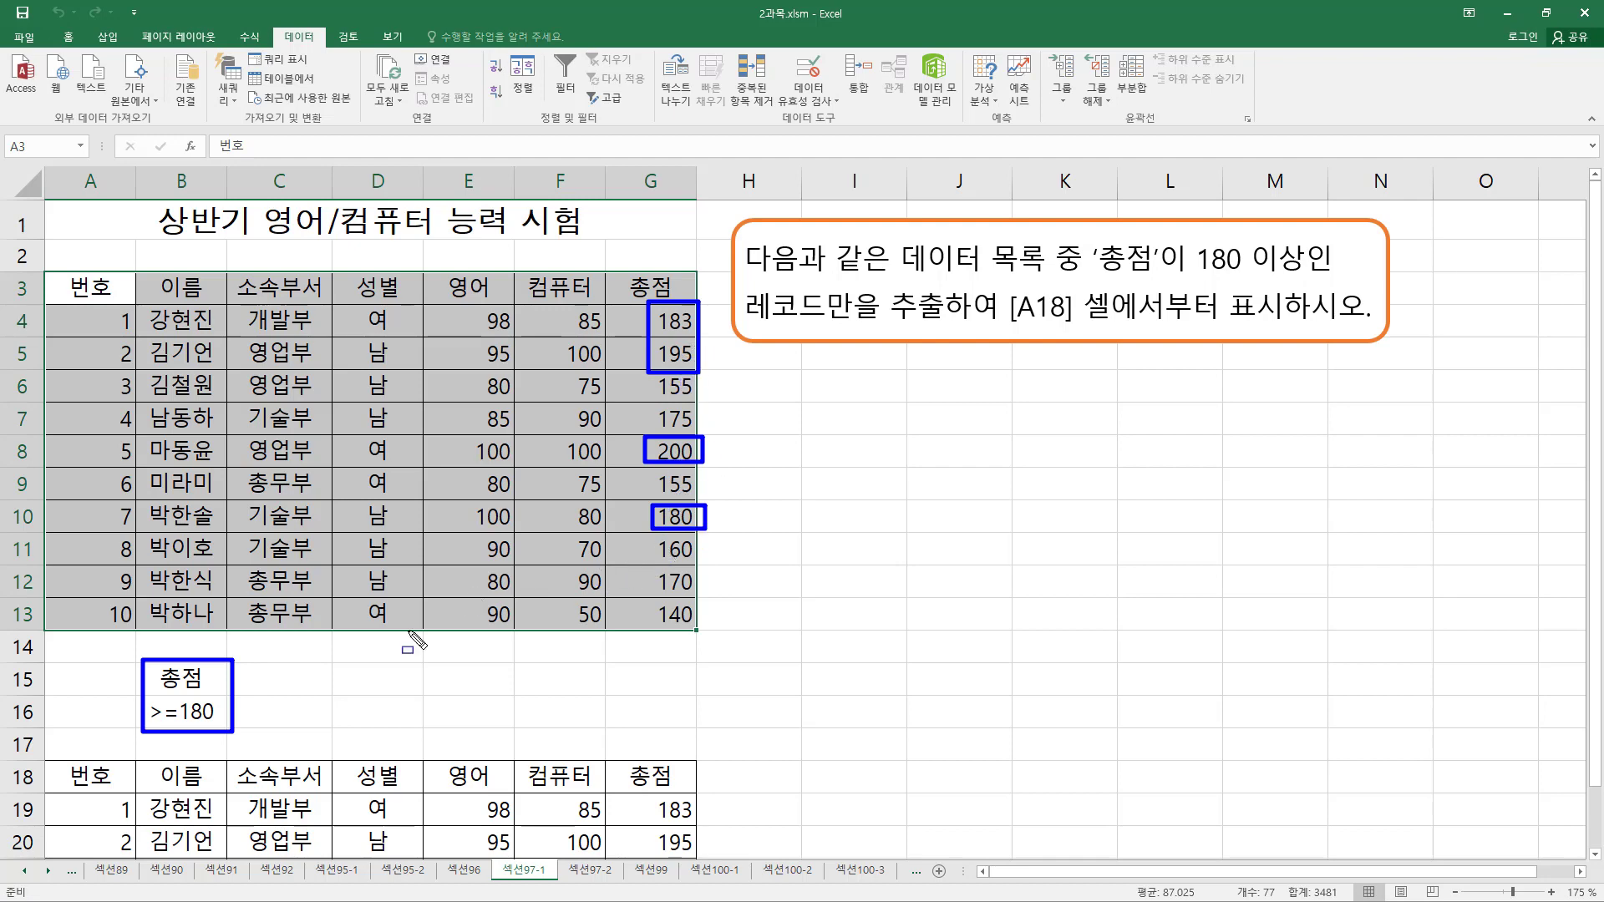
key(Escape)
click(326, 669)
scroll(322, 619, down, 4)
scroll(329, 630, up, 2)
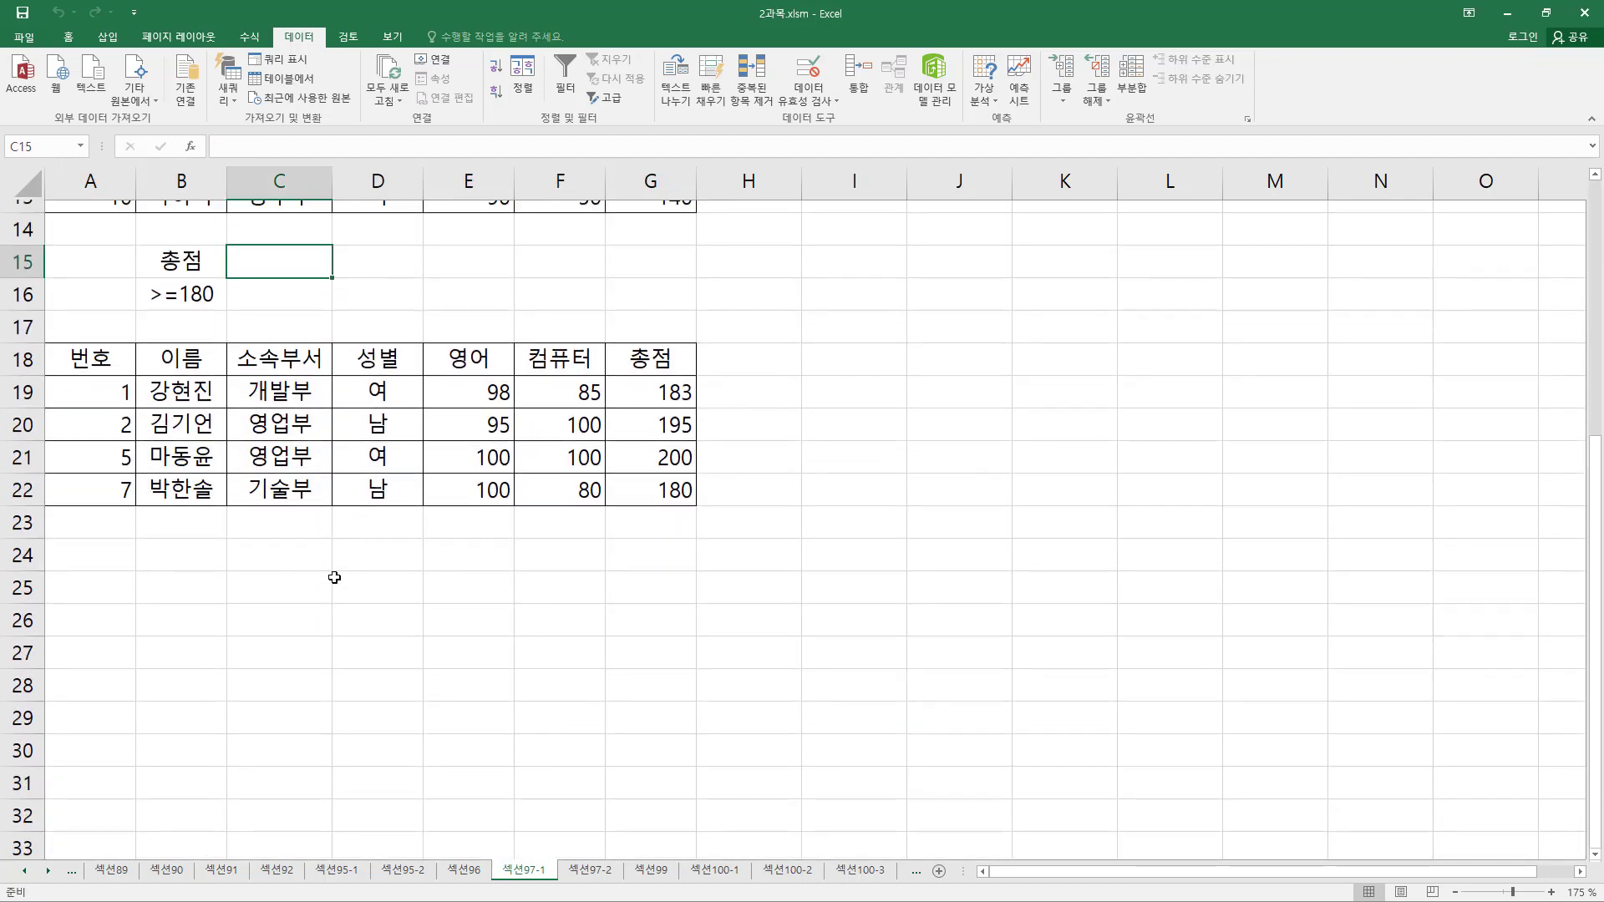
drag(661, 577, 668, 675)
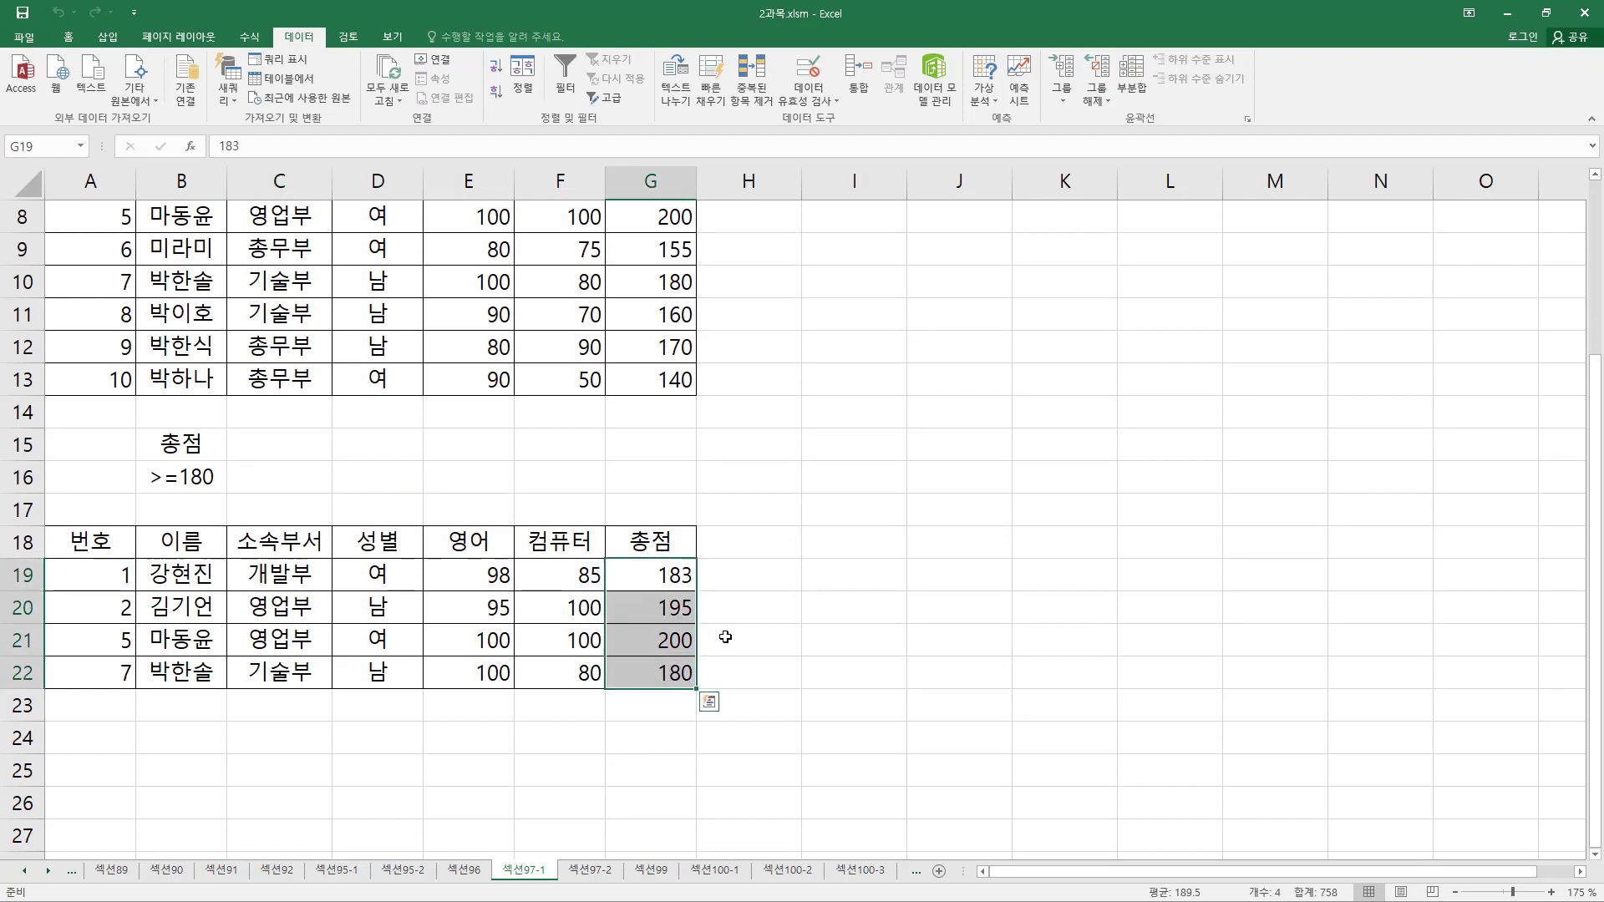
click(488, 459)
scroll(488, 456, up, 3)
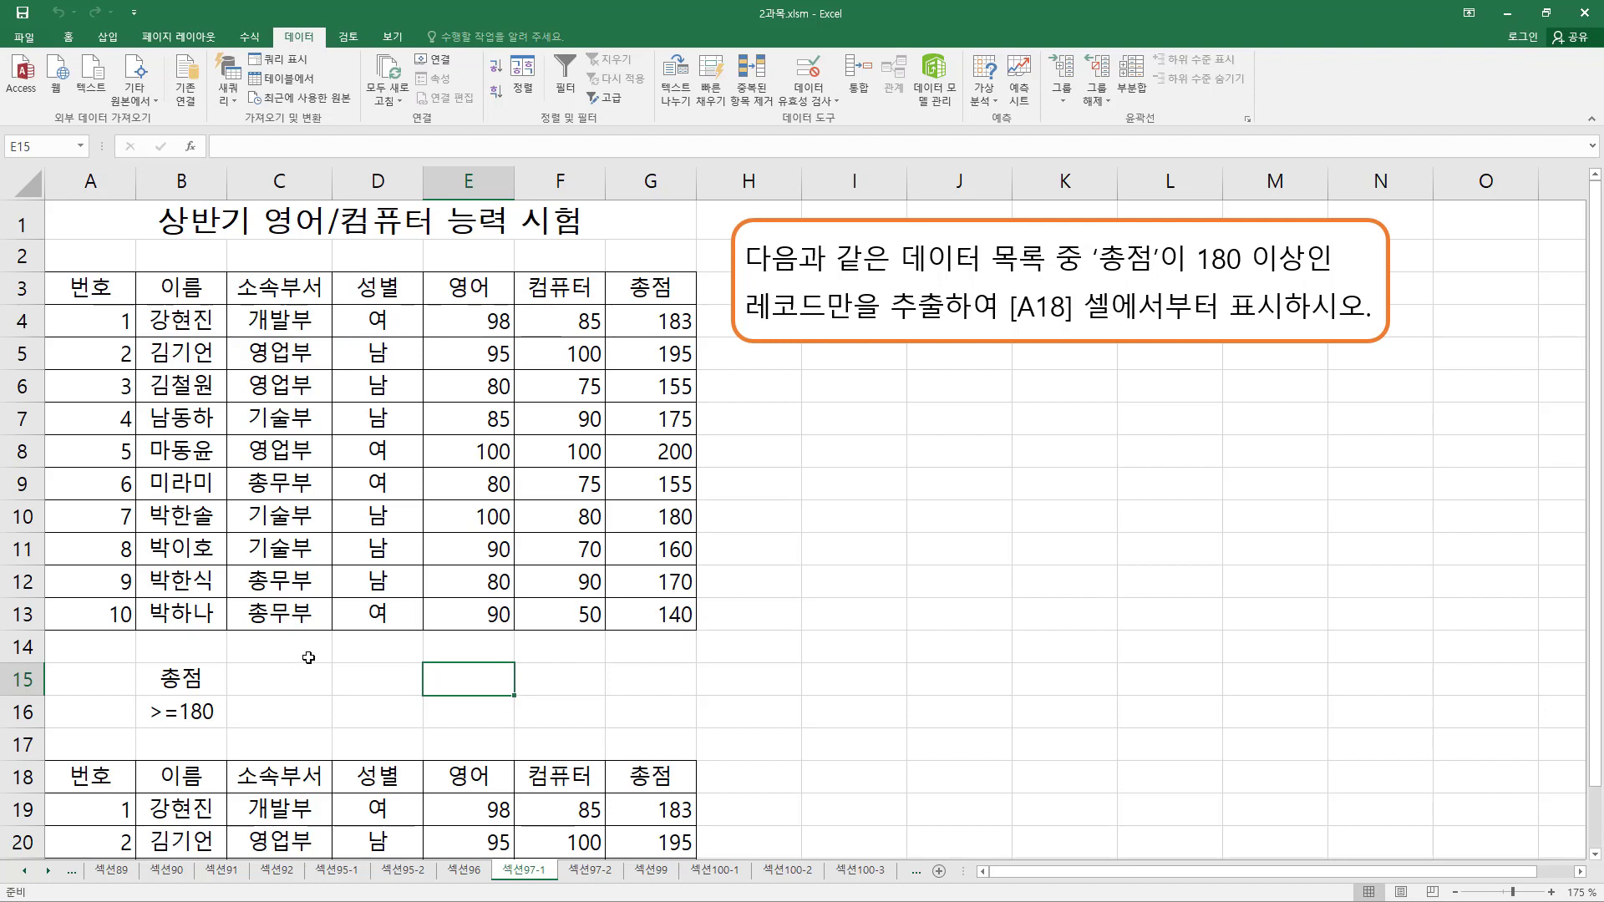
Review the criteria in B15:B16 and the extracted table starting at A18 against the source list's fields
drag(201, 676, 199, 712)
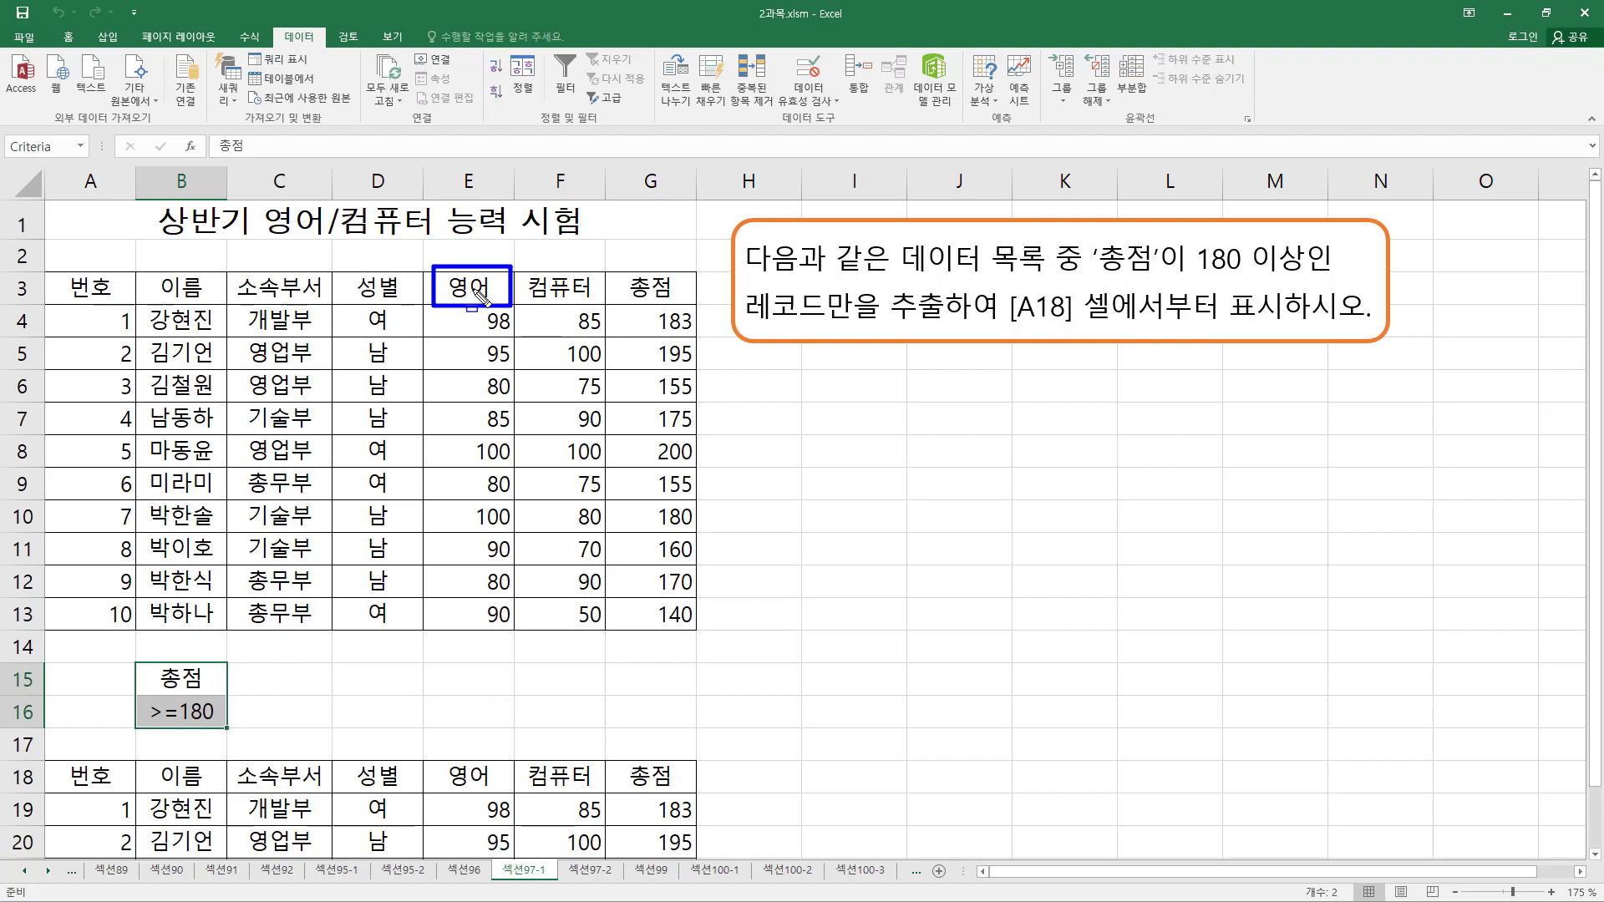
key(Escape)
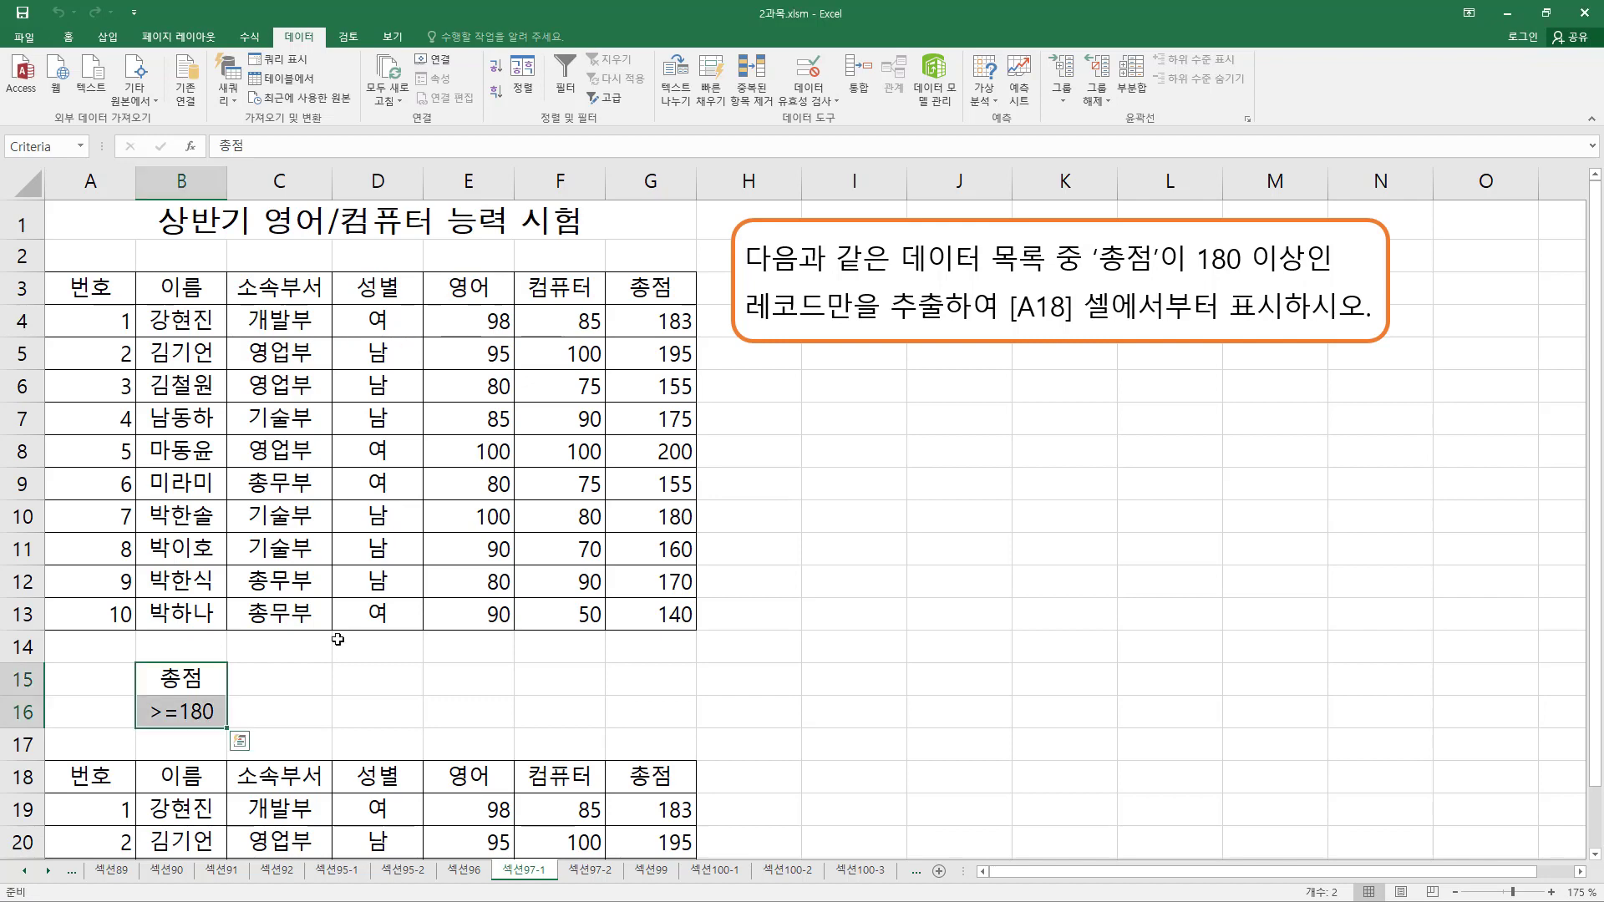
scroll(337, 640, down, 2)
drag(84, 544, 658, 673)
scroll(492, 587, up, 2)
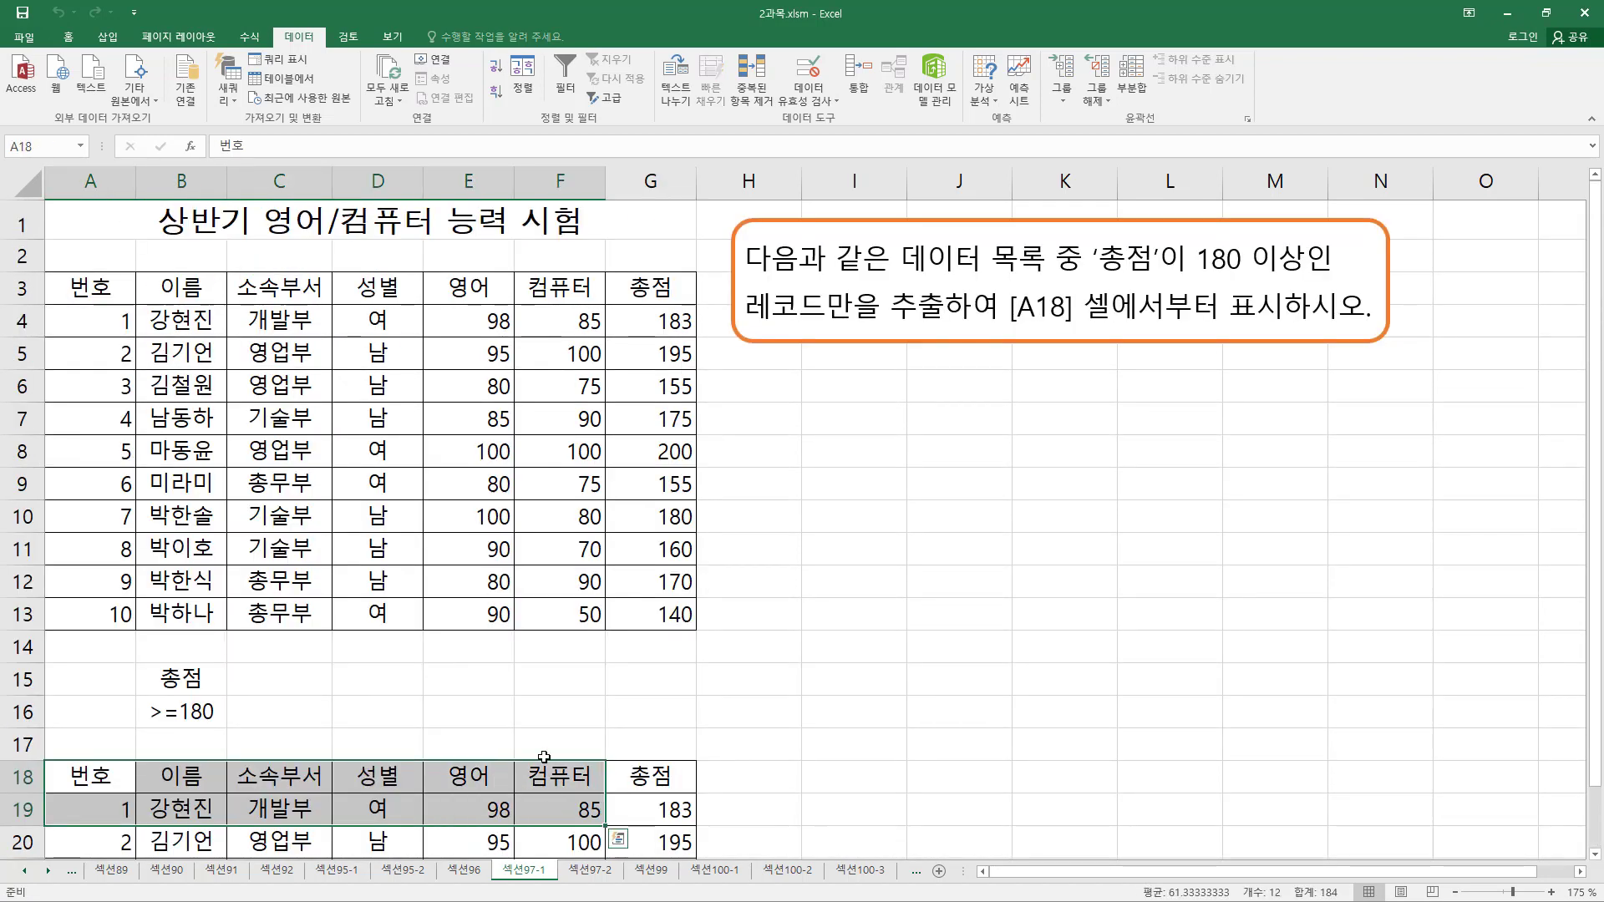
click(501, 681)
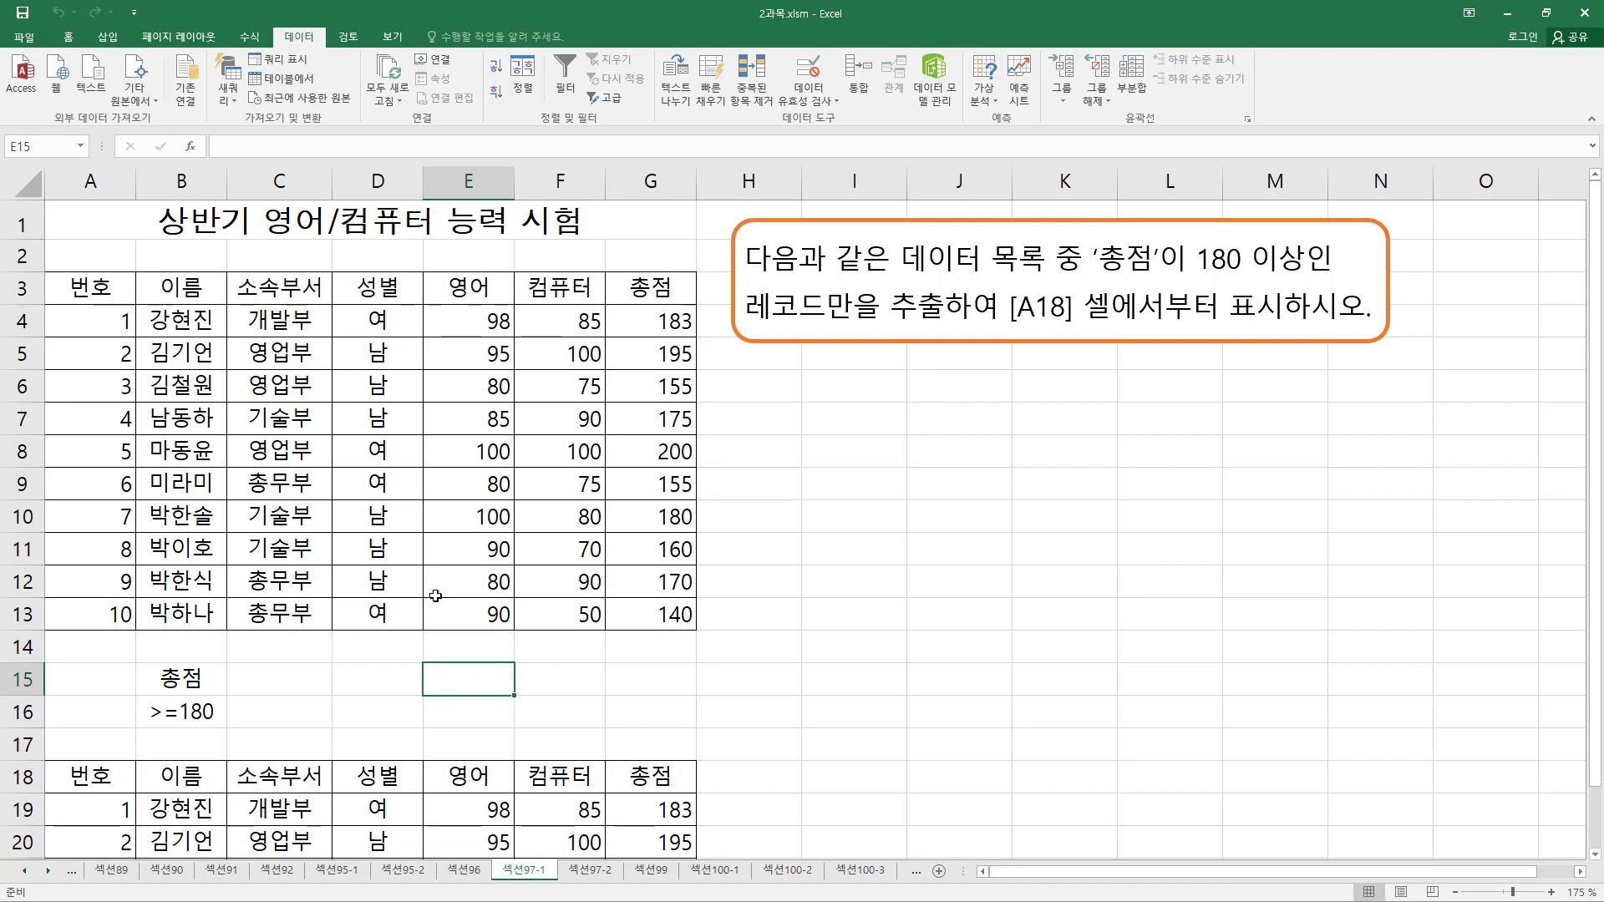
drag(50, 272, 691, 668)
scroll(638, 659, down, 2)
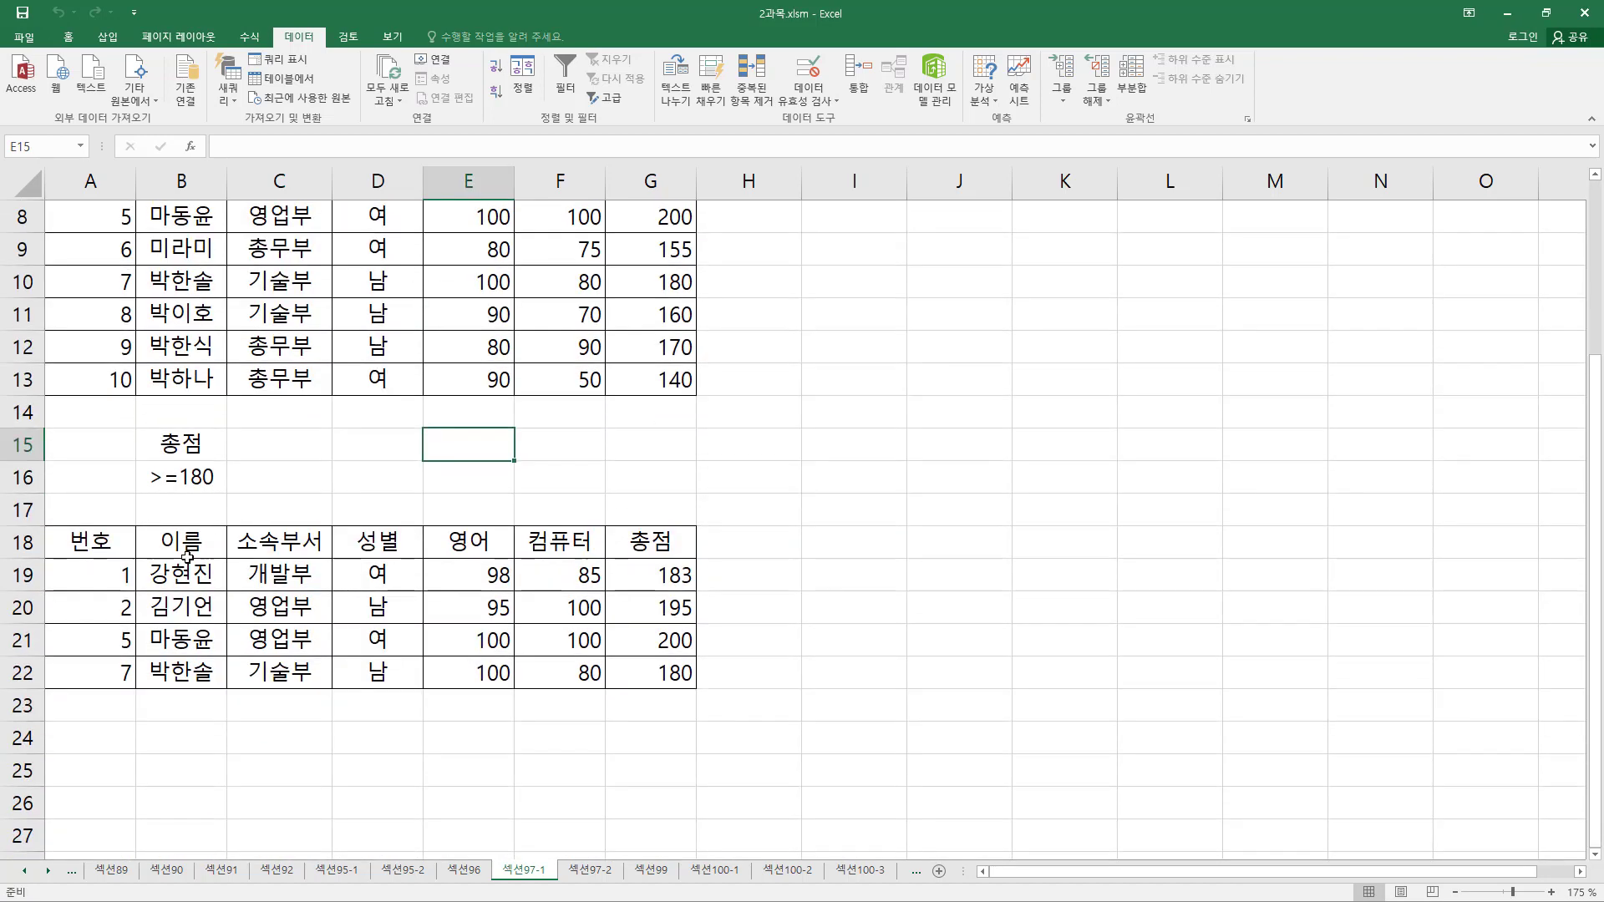
drag(76, 541, 687, 696)
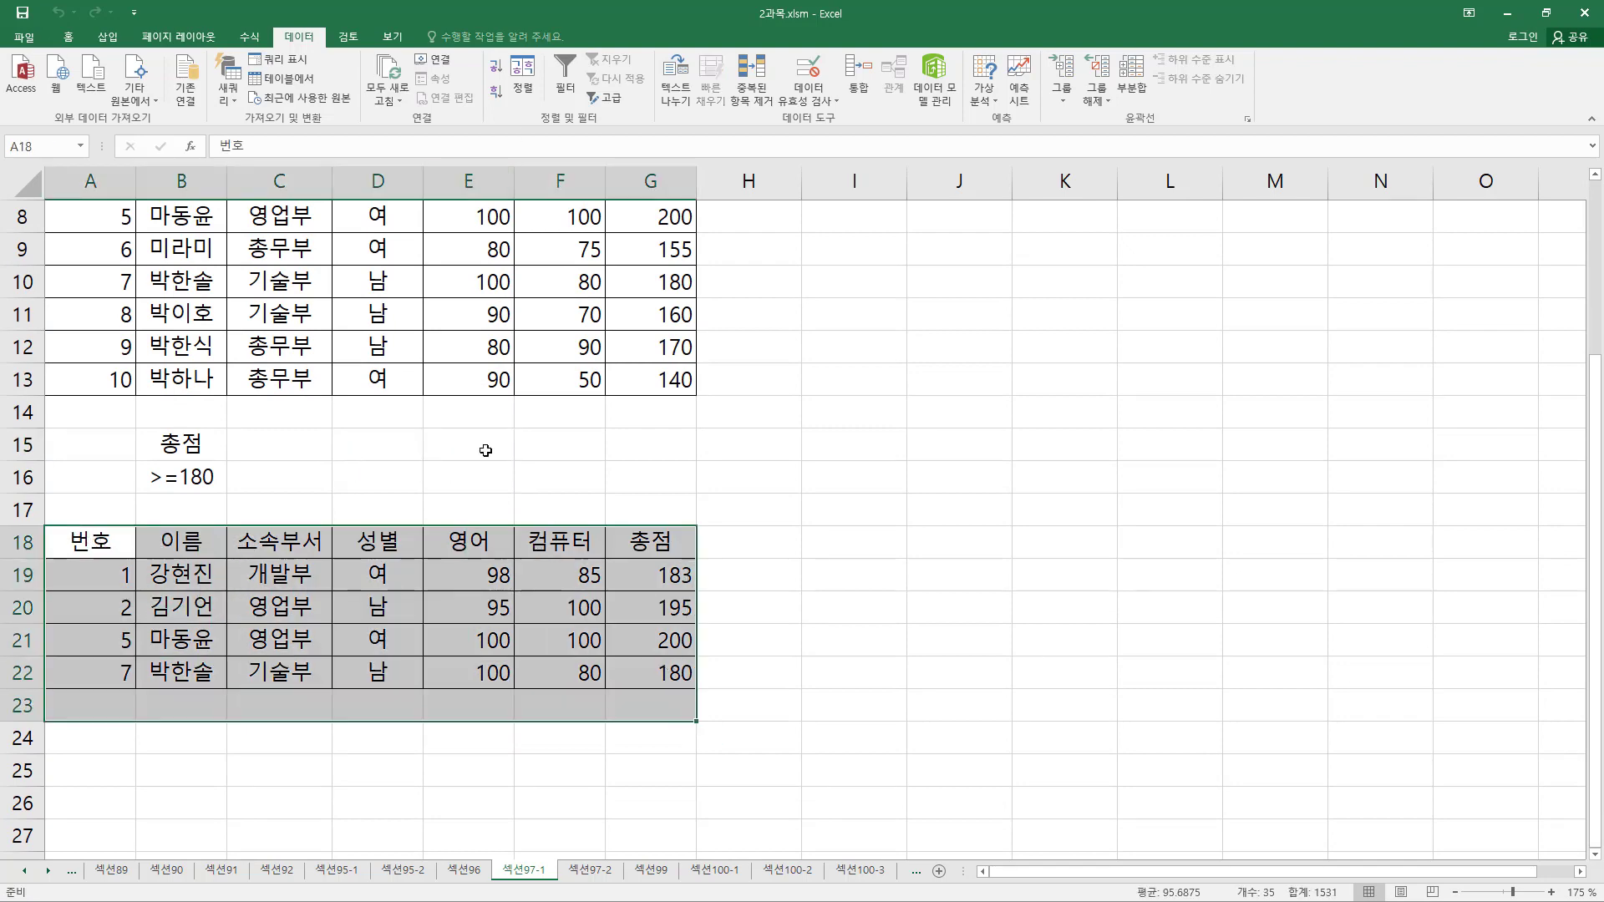
click(474, 473)
scroll(475, 473, up, 3)
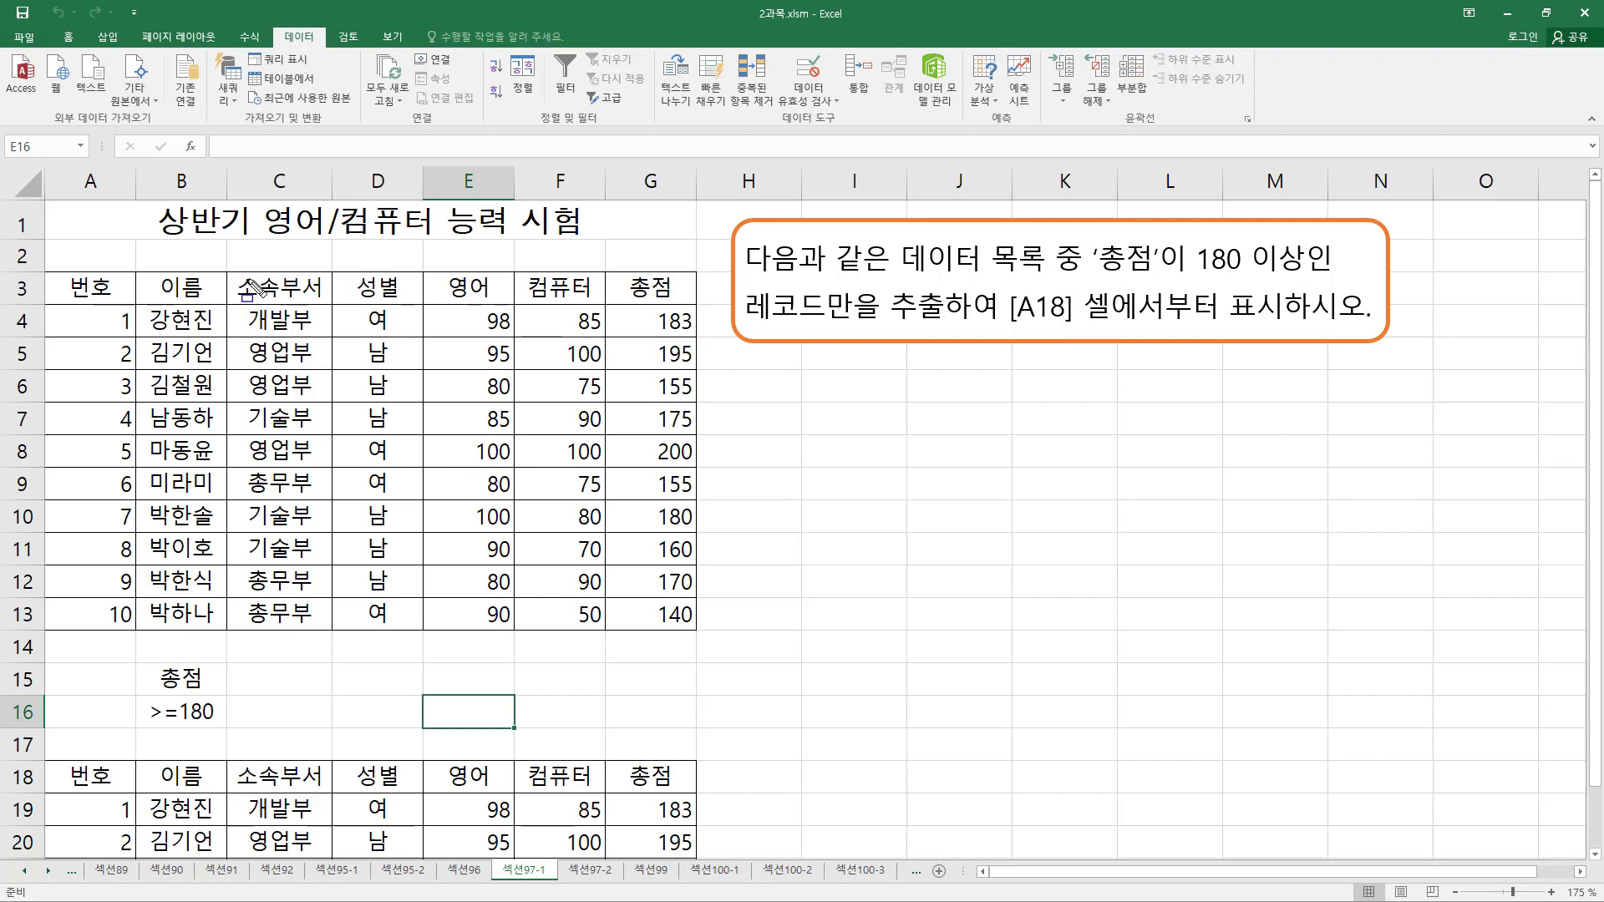
mouse_move(233, 275)
mouse_down()
mouse_move(316, 304)
mouse_move(414, 297)
mouse_up()
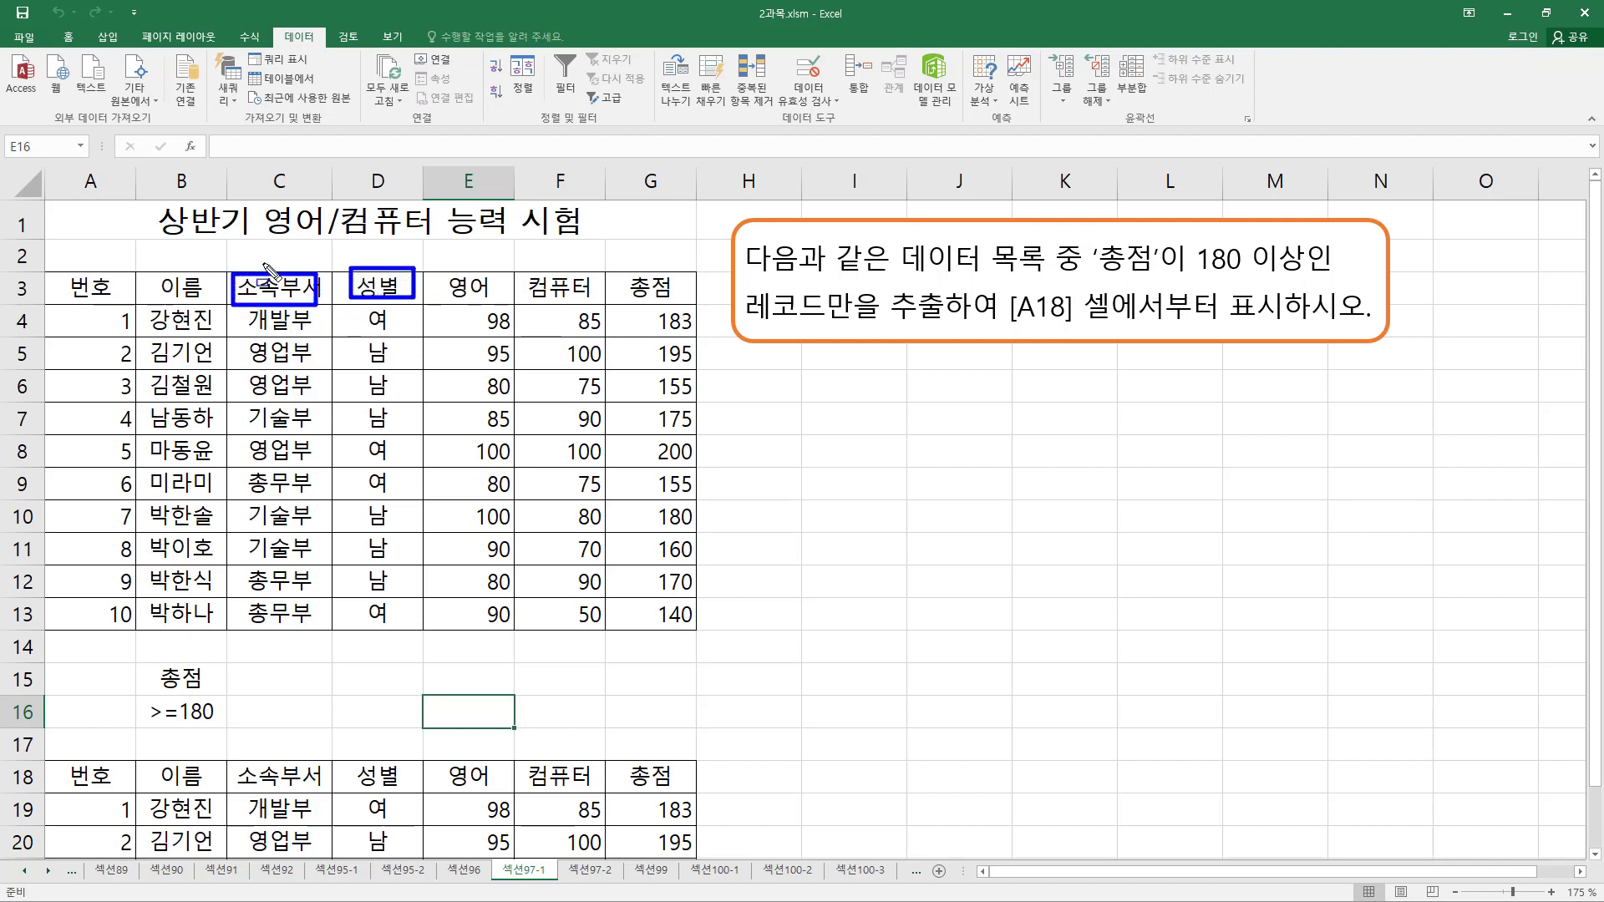
drag(268, 244, 268, 284)
drag(373, 245, 374, 284)
key(Escape)
drag(444, 283, 510, 307)
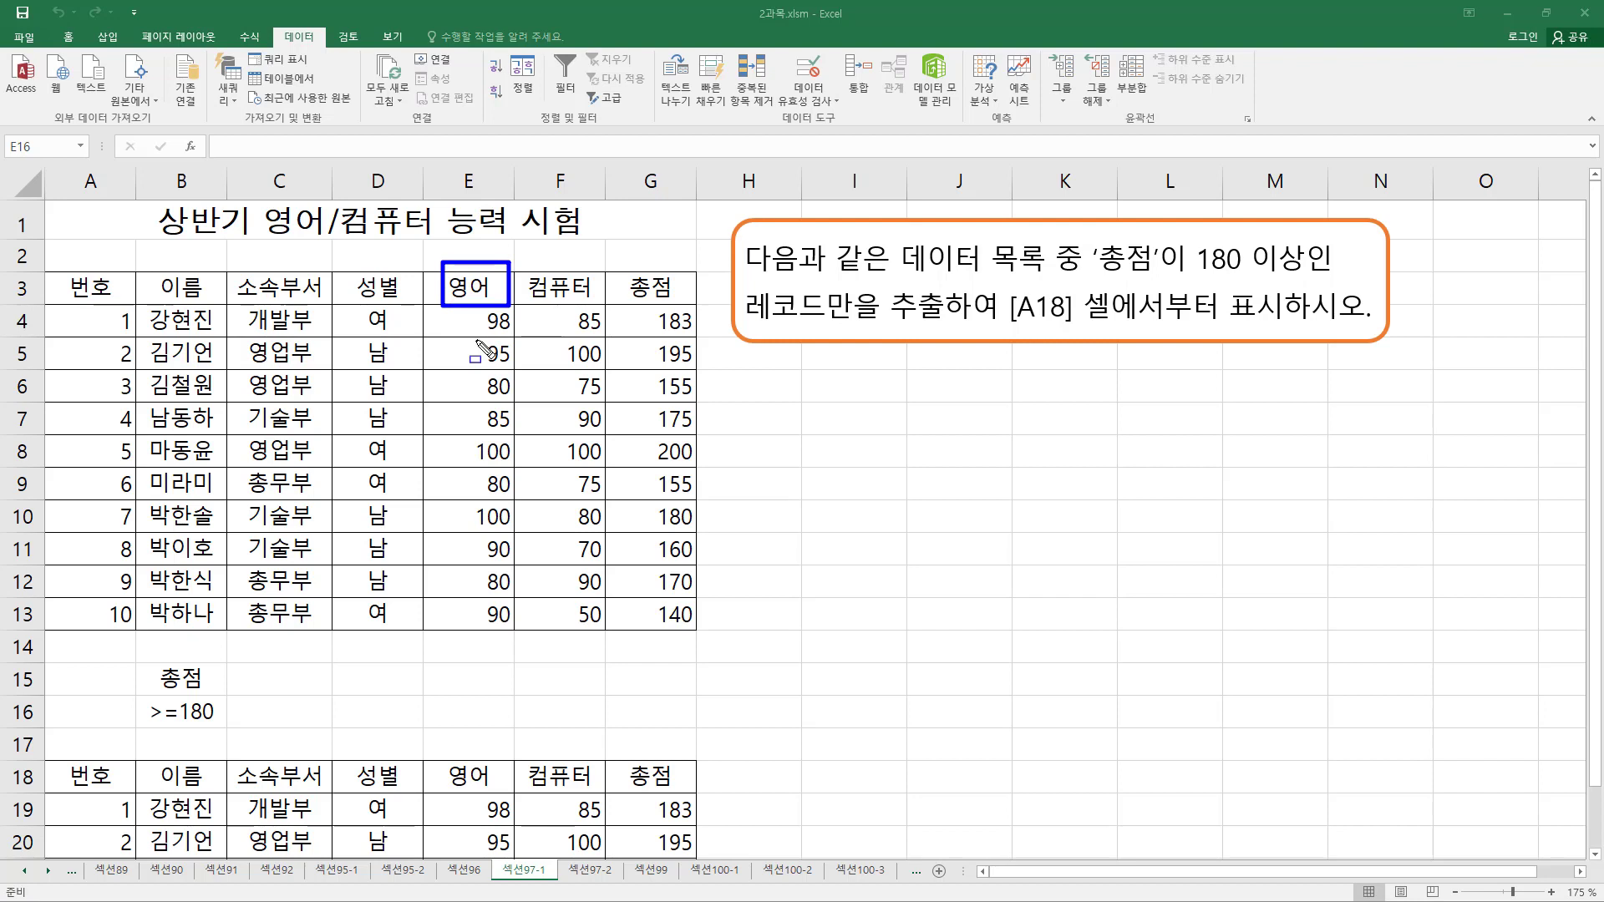
key(ctrl+z)
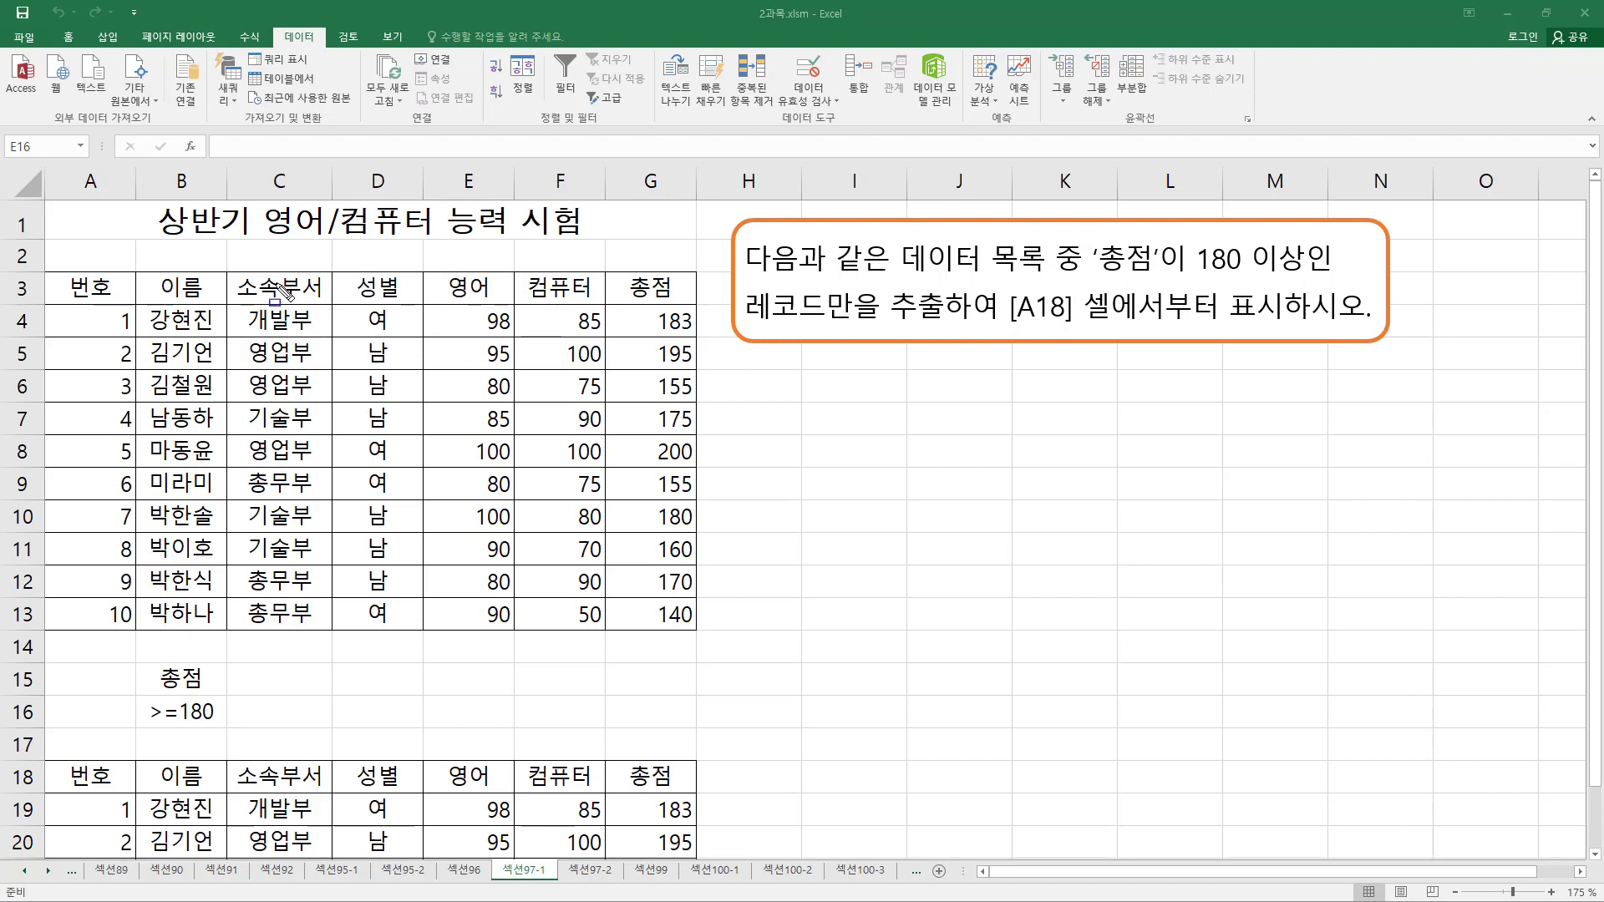
mouse_move(240, 267)
mouse_down()
mouse_move(305, 296)
mouse_move(401, 296)
mouse_up()
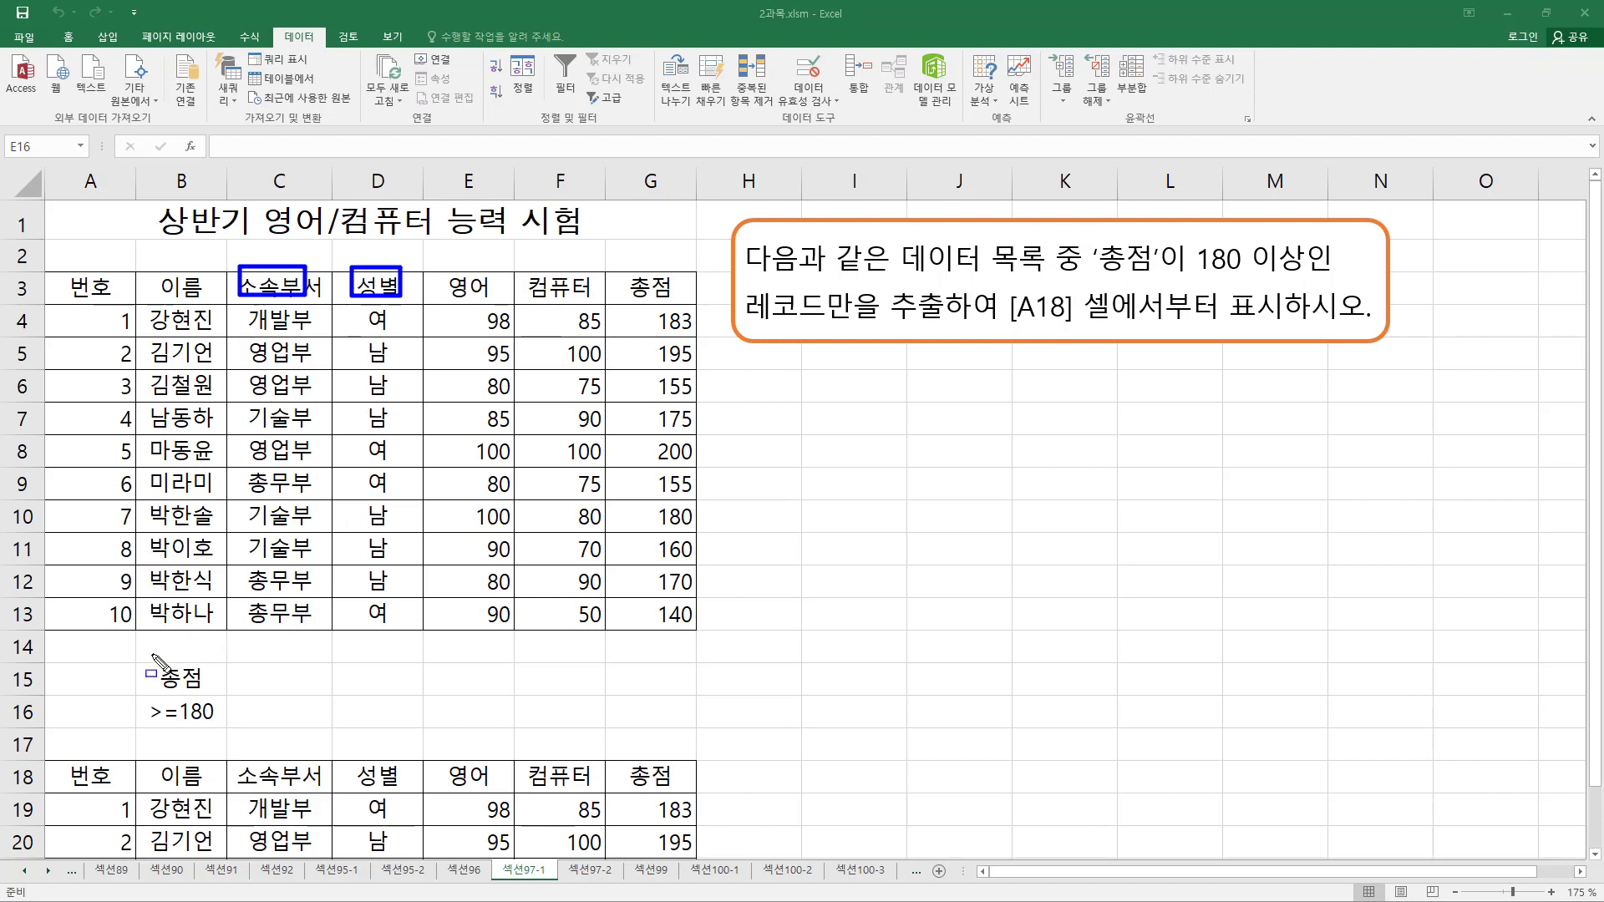
mouse_move(135, 659)
mouse_down()
mouse_move(138, 717)
mouse_move(465, 730)
mouse_move(236, 733)
mouse_up()
key(Escape)
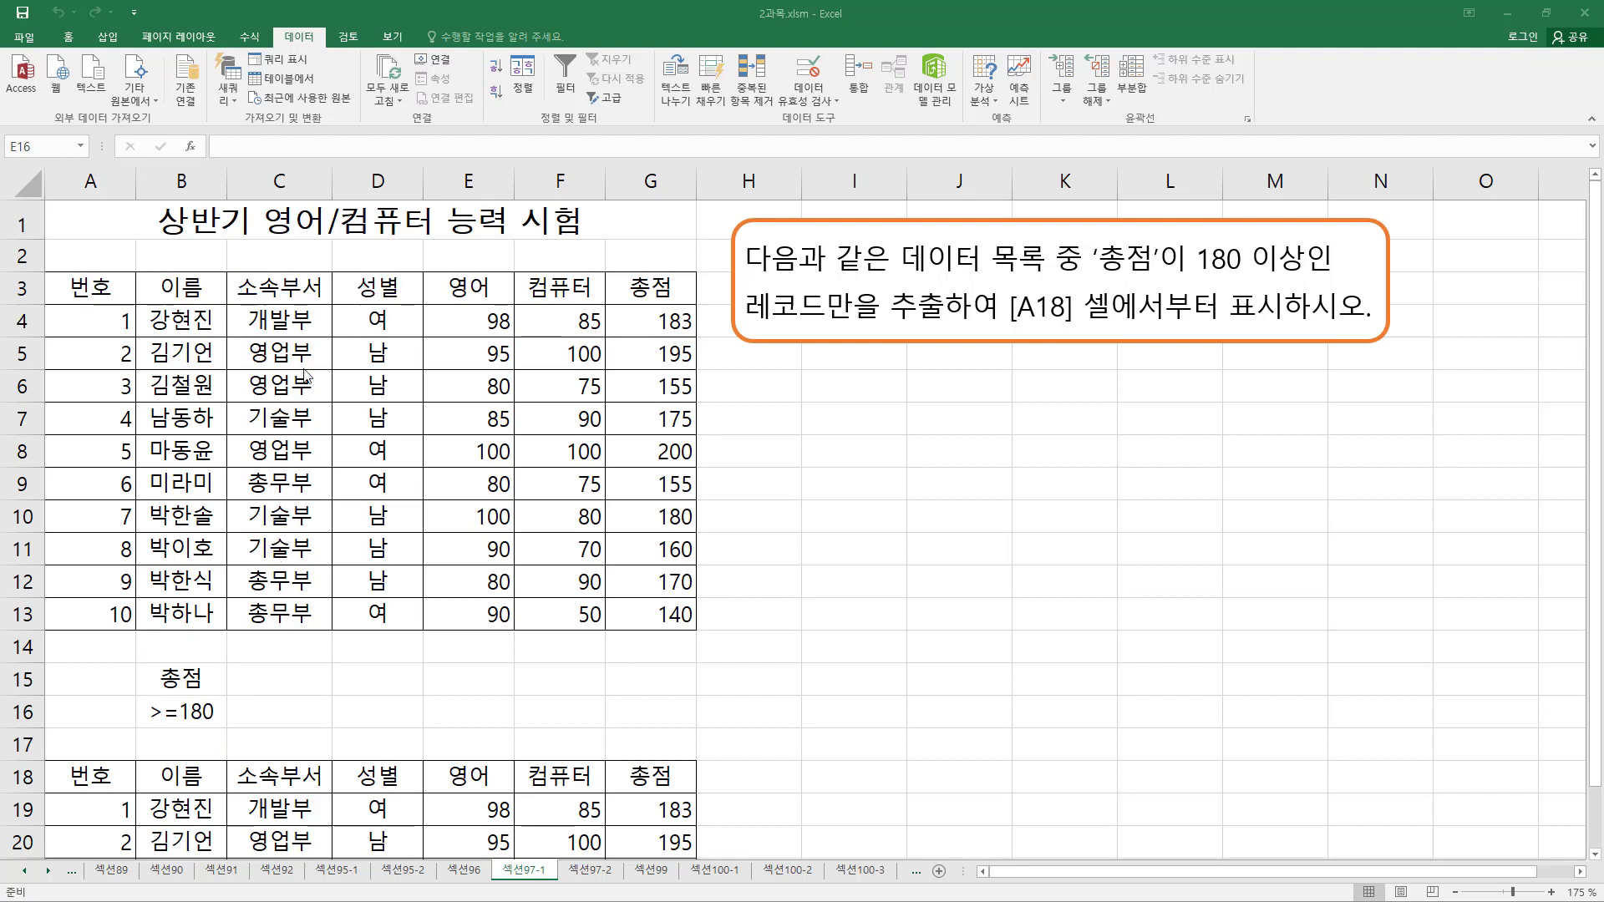
click(122, 291)
drag(172, 664, 180, 712)
Open the Advanced Filter from cell C5 of the exam score list and choose to filter the list in place
click(279, 352)
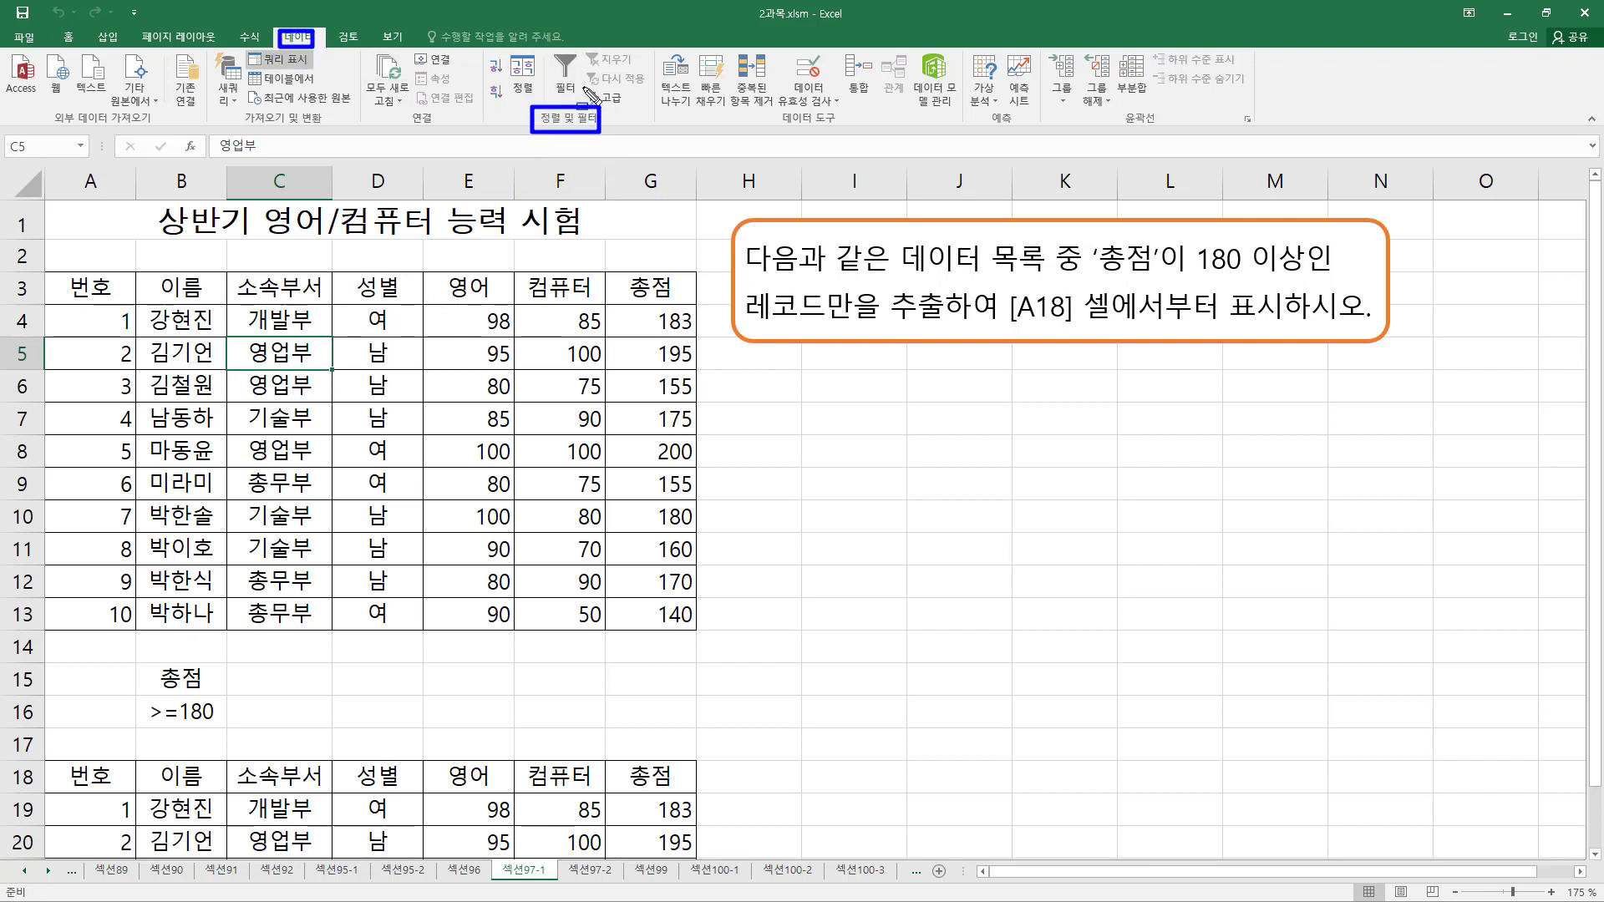
click(609, 98)
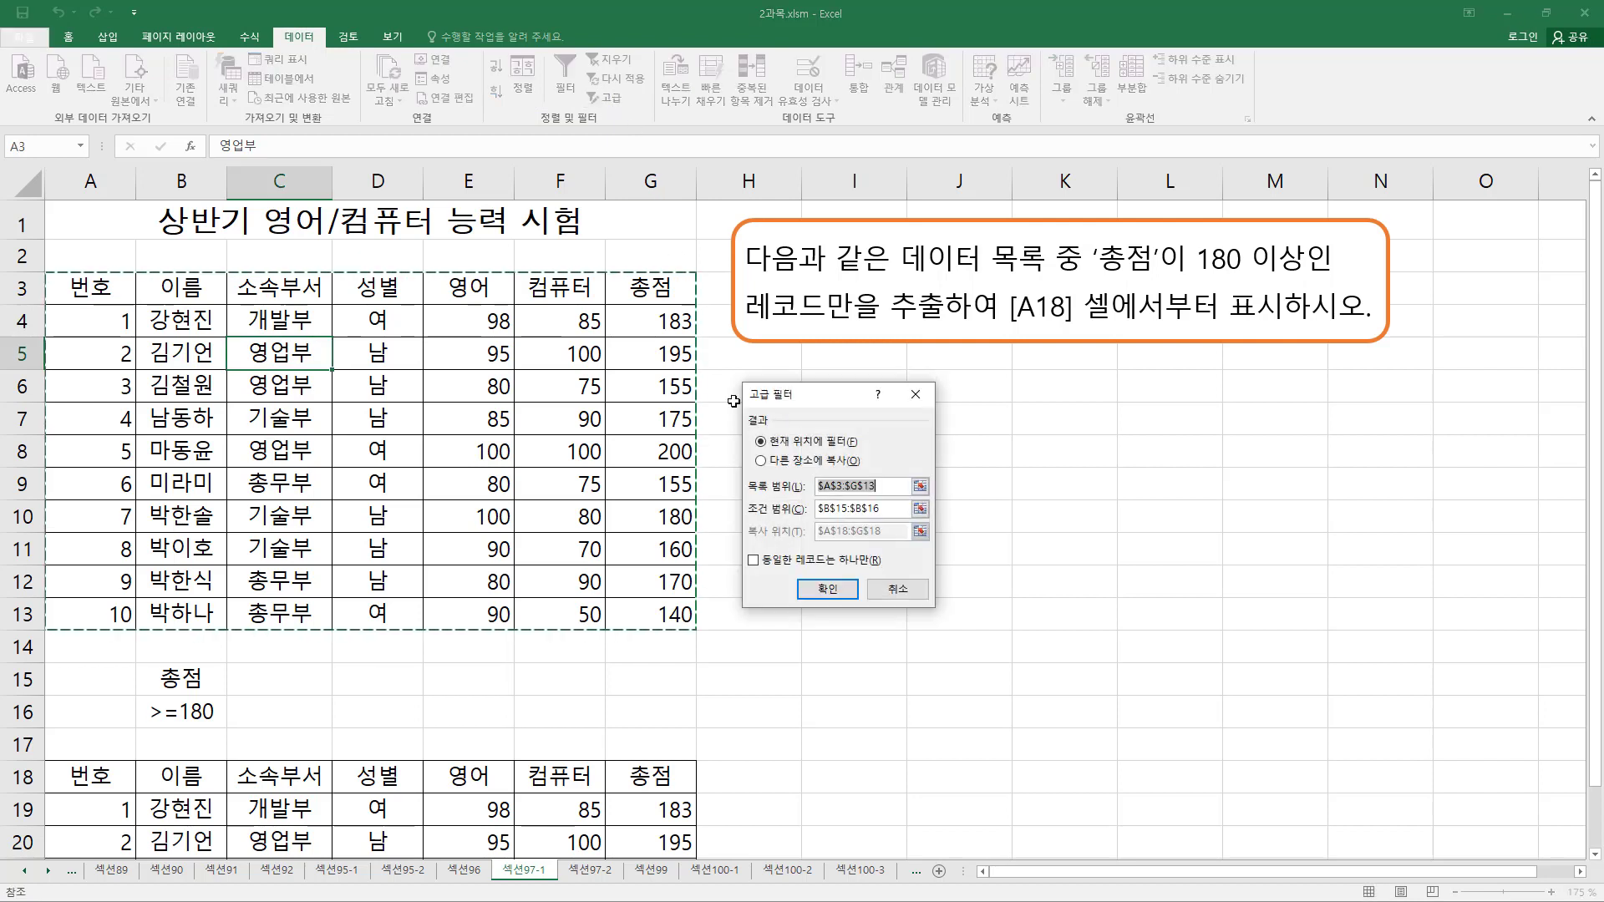
click(804, 442)
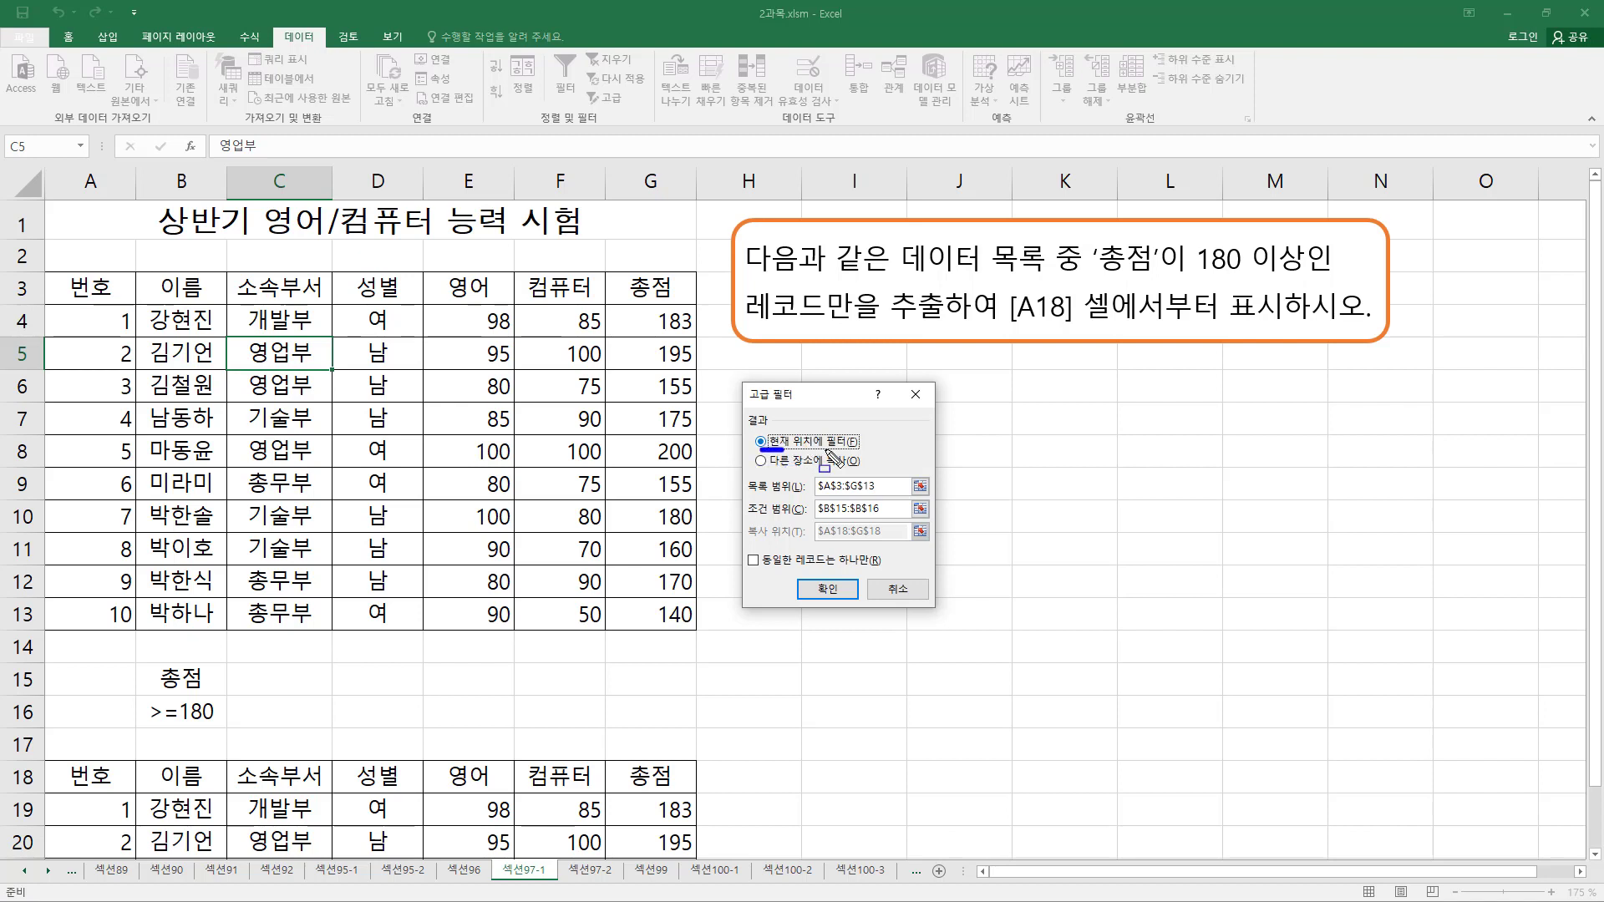
drag(760, 448, 857, 449)
drag(749, 534, 929, 532)
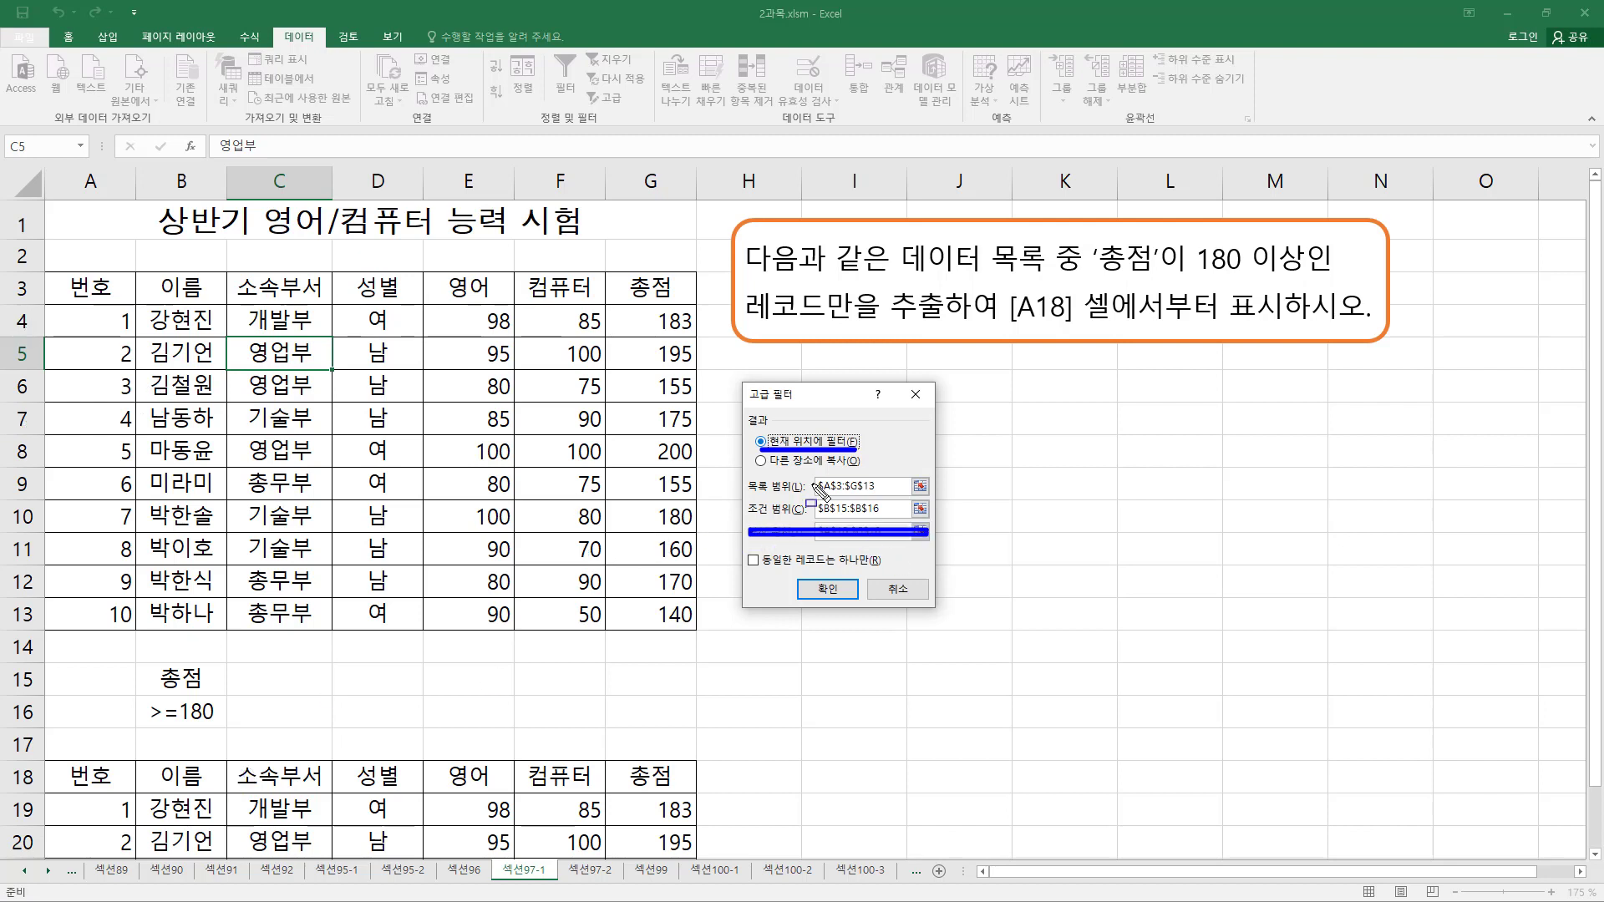
drag(790, 469, 856, 470)
drag(821, 531, 920, 543)
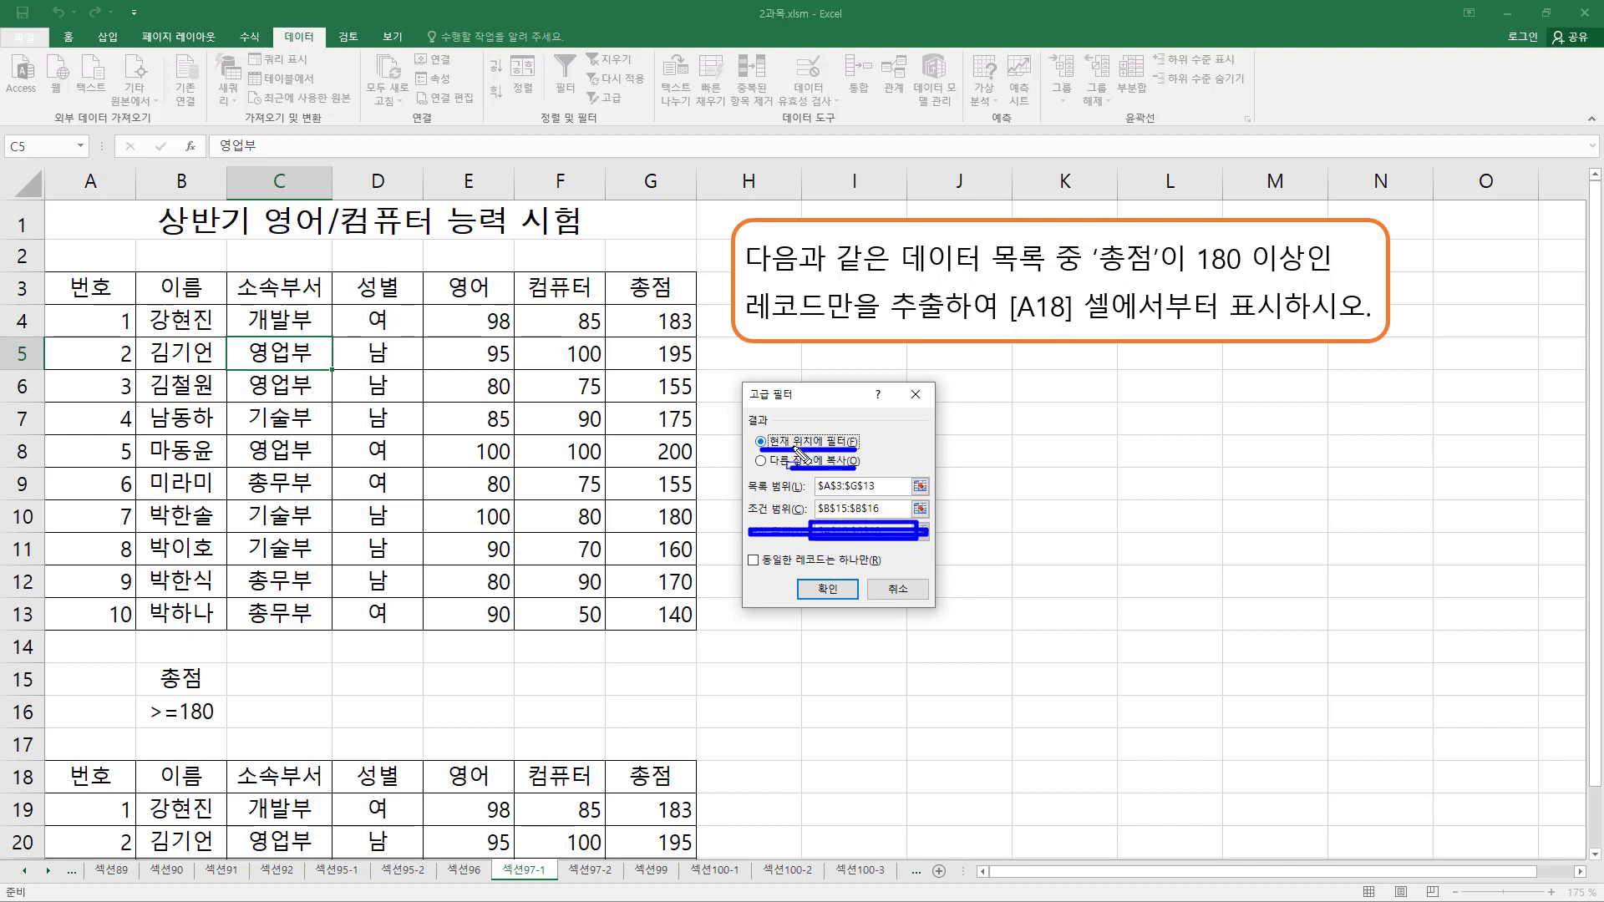
mouse_move(757, 432)
mouse_down()
mouse_move(744, 450)
mouse_move(865, 449)
mouse_up()
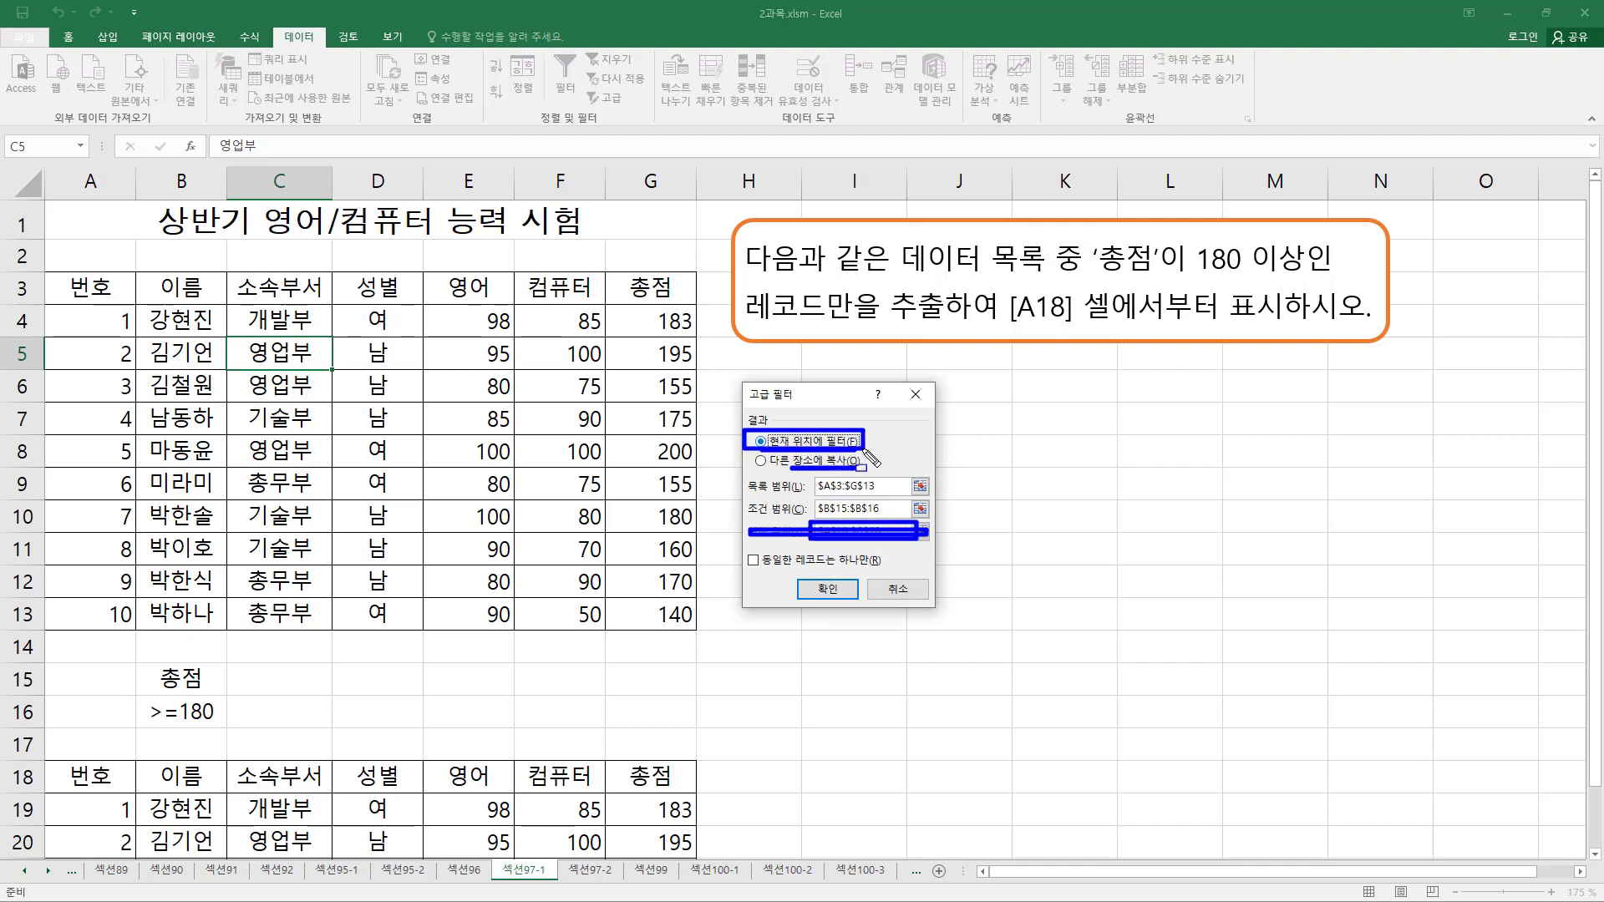
drag(55, 278, 681, 616)
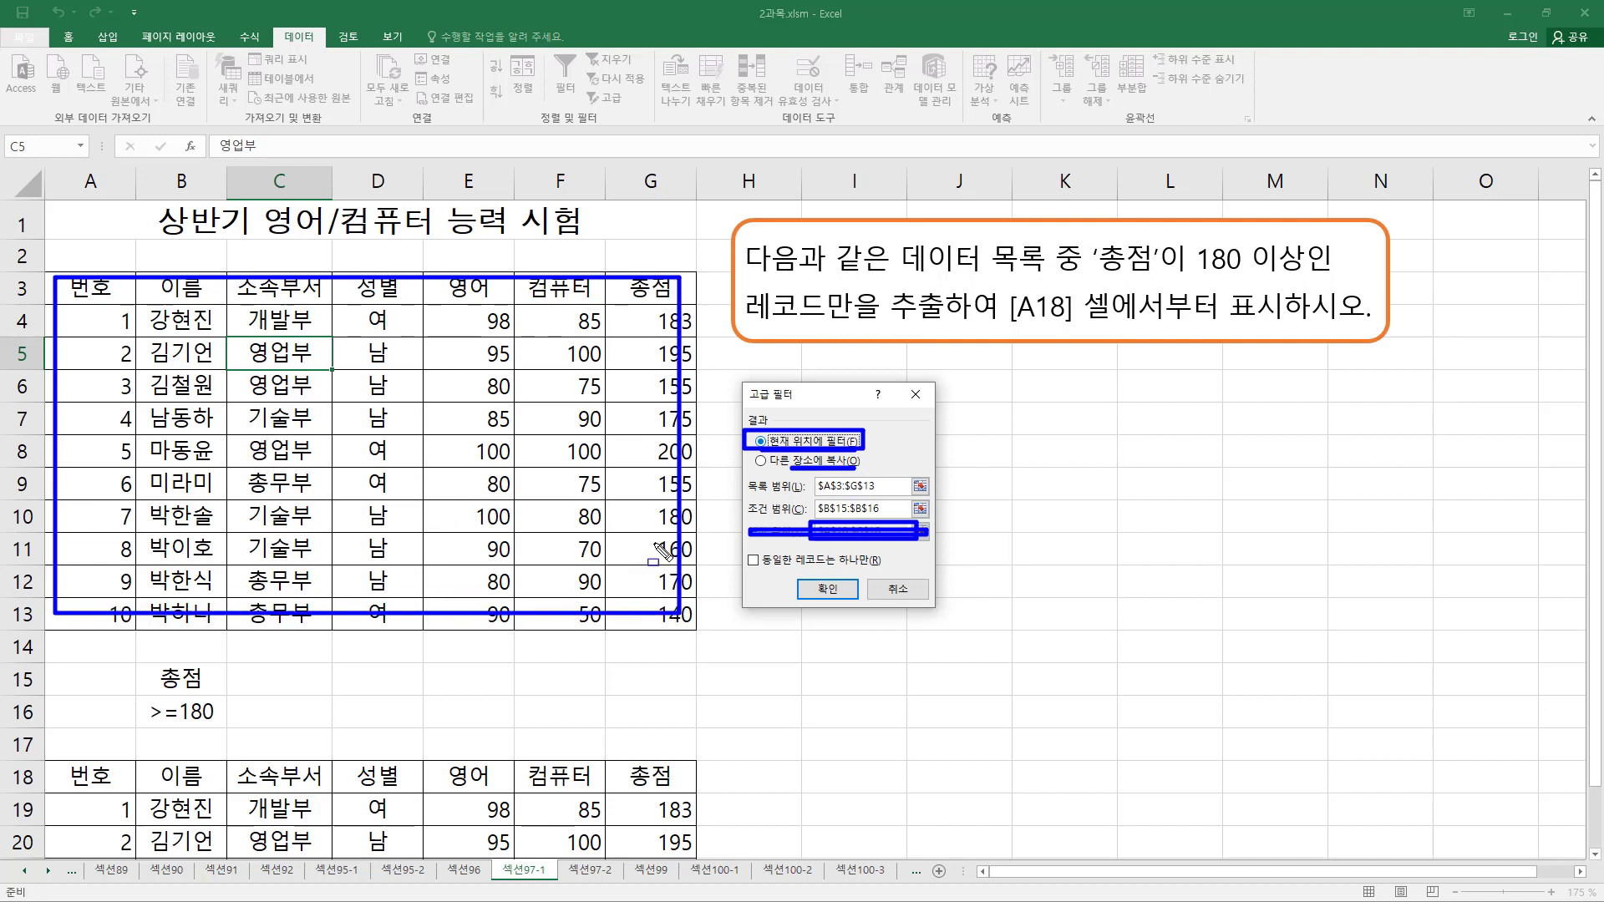
key(Escape)
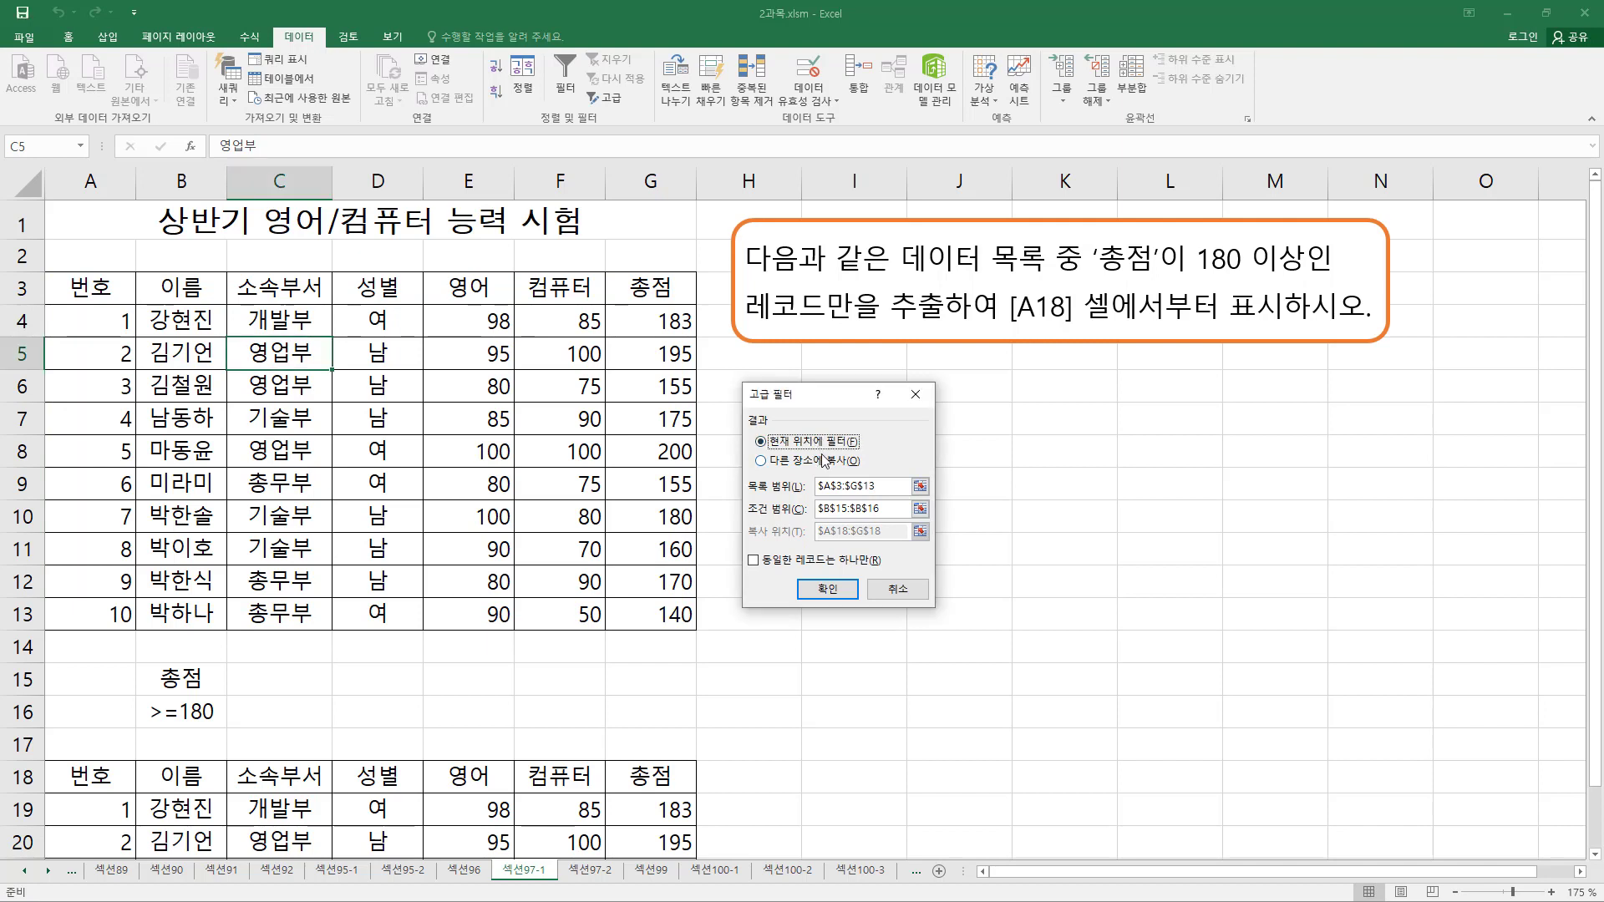
Run the in-place advanced filter with list range A3:G13 and criteria range B15:B16
click(836, 488)
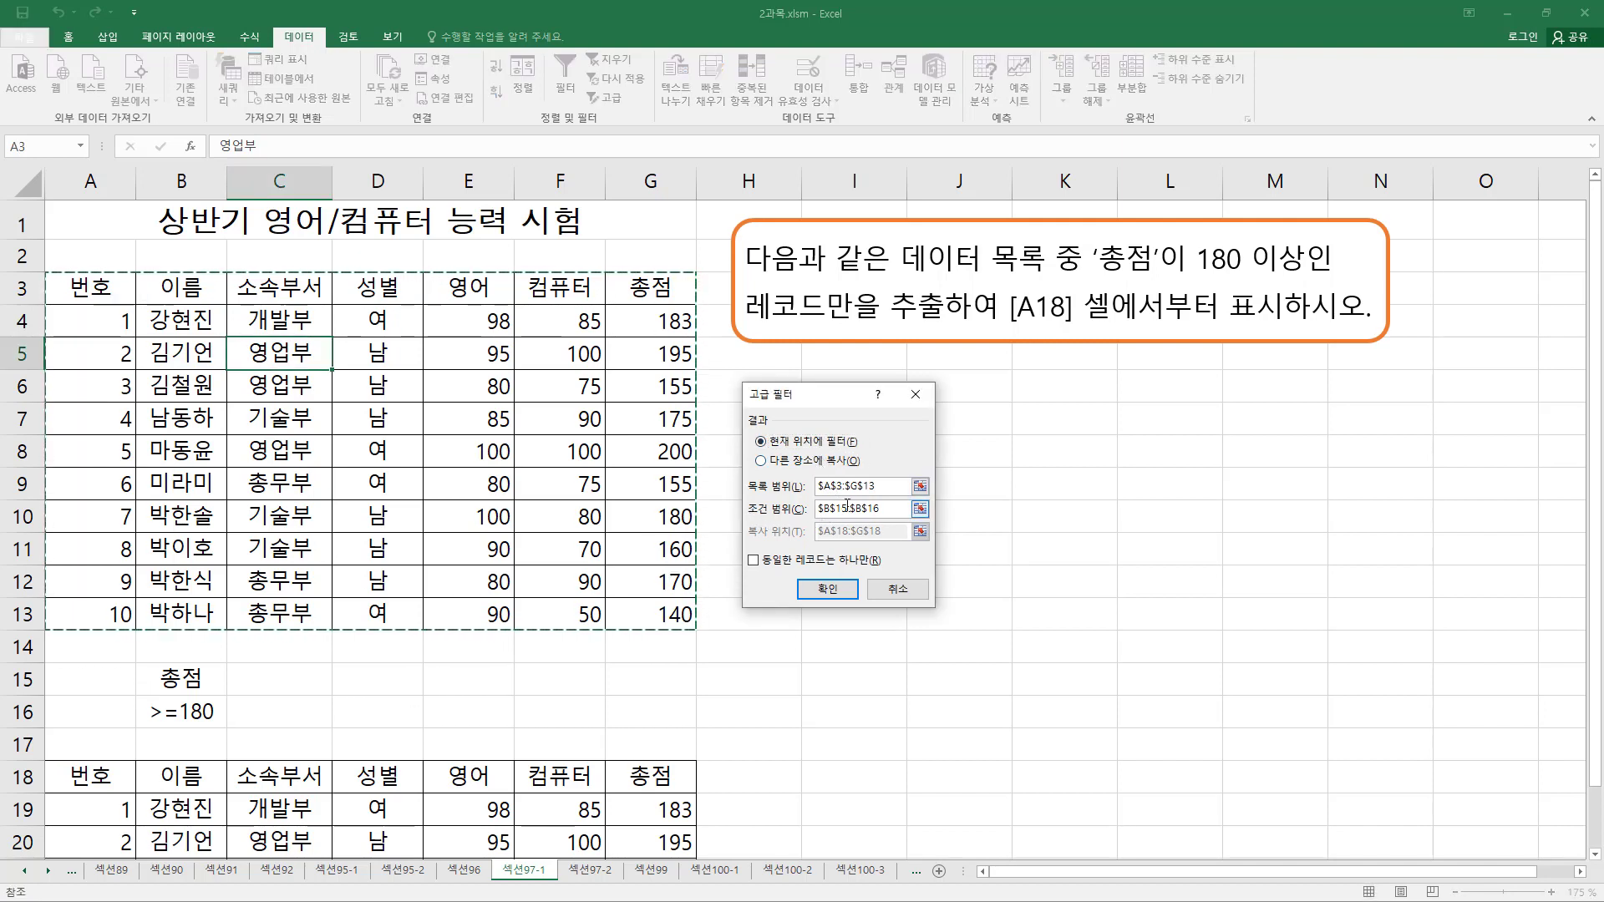
click(847, 507)
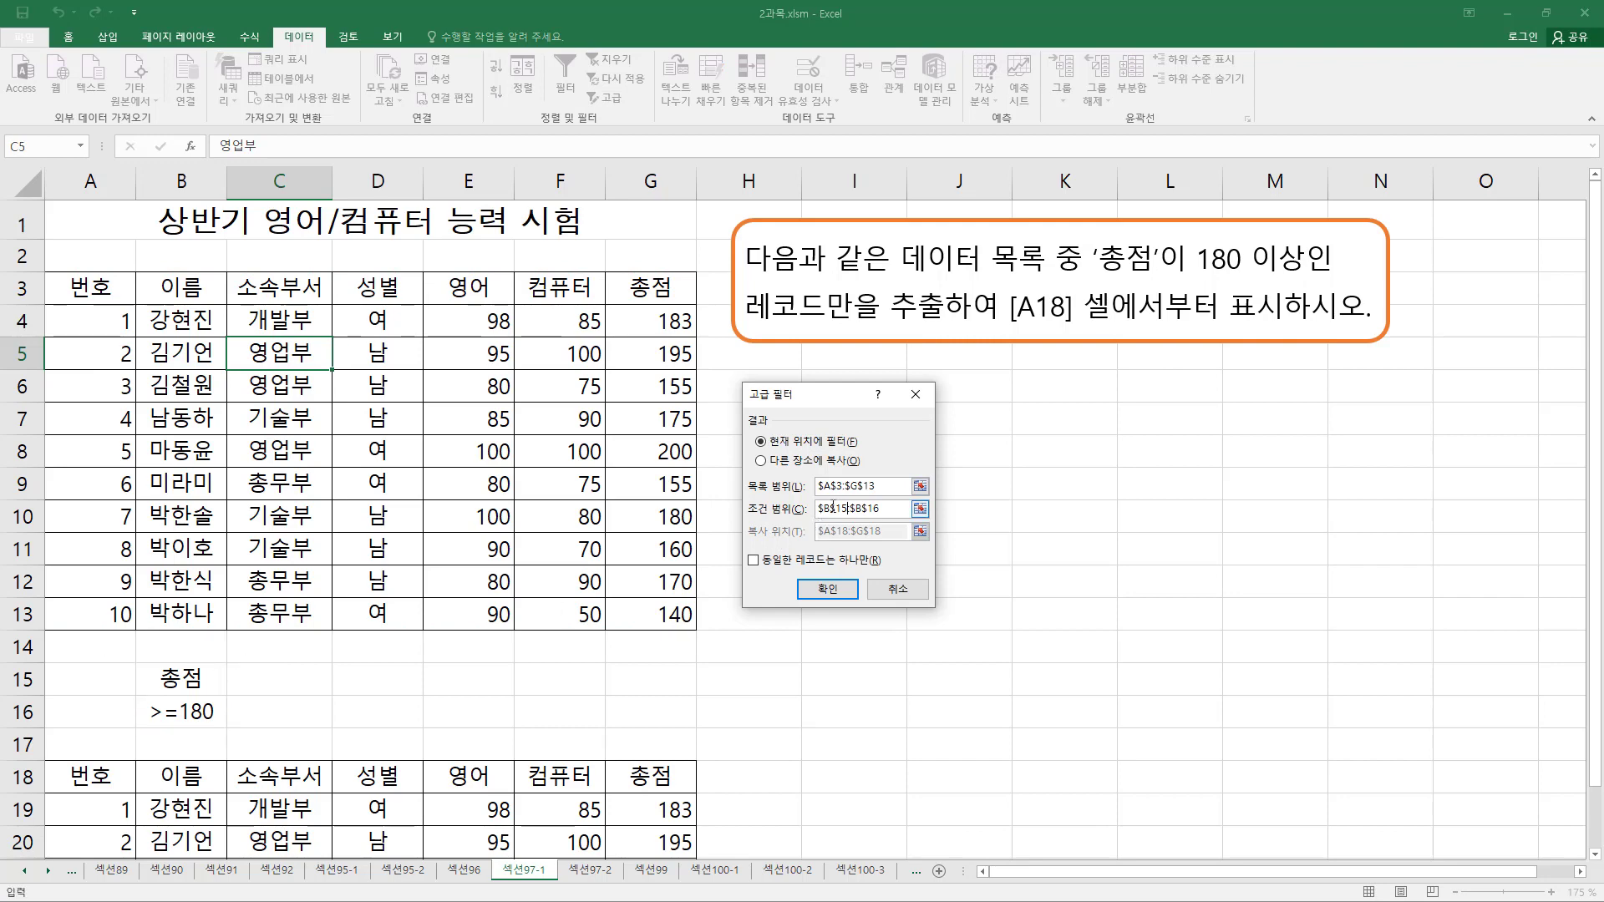
click(827, 589)
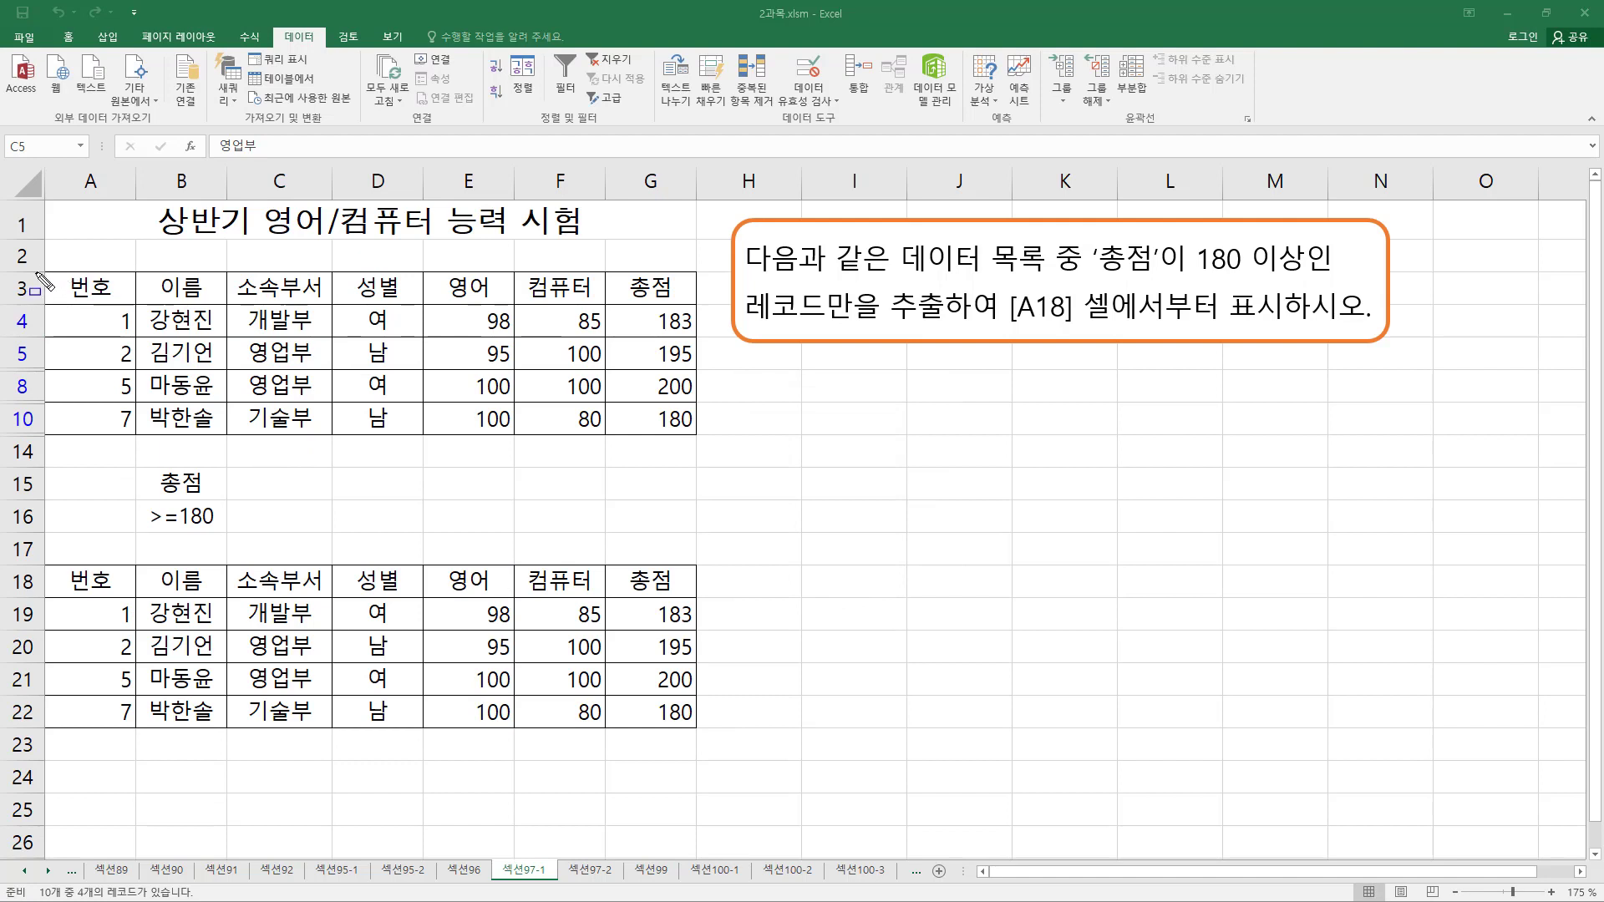
Examine the filtered rows of the exam score list and clear the in-place filter
drag(42, 268, 716, 447)
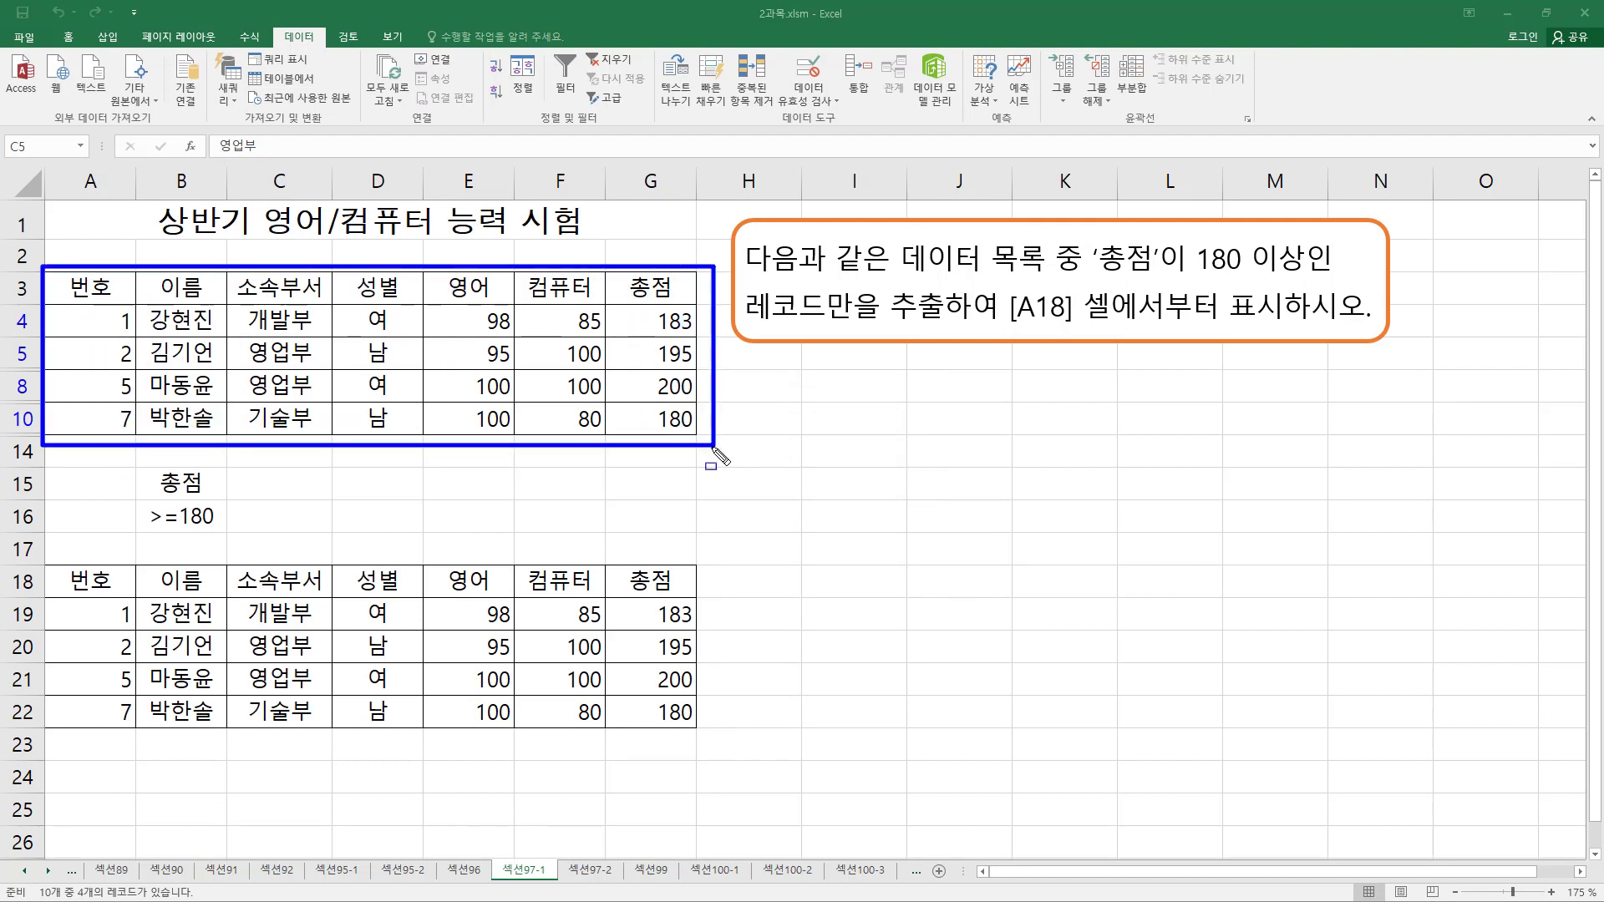
drag(7, 270, 46, 469)
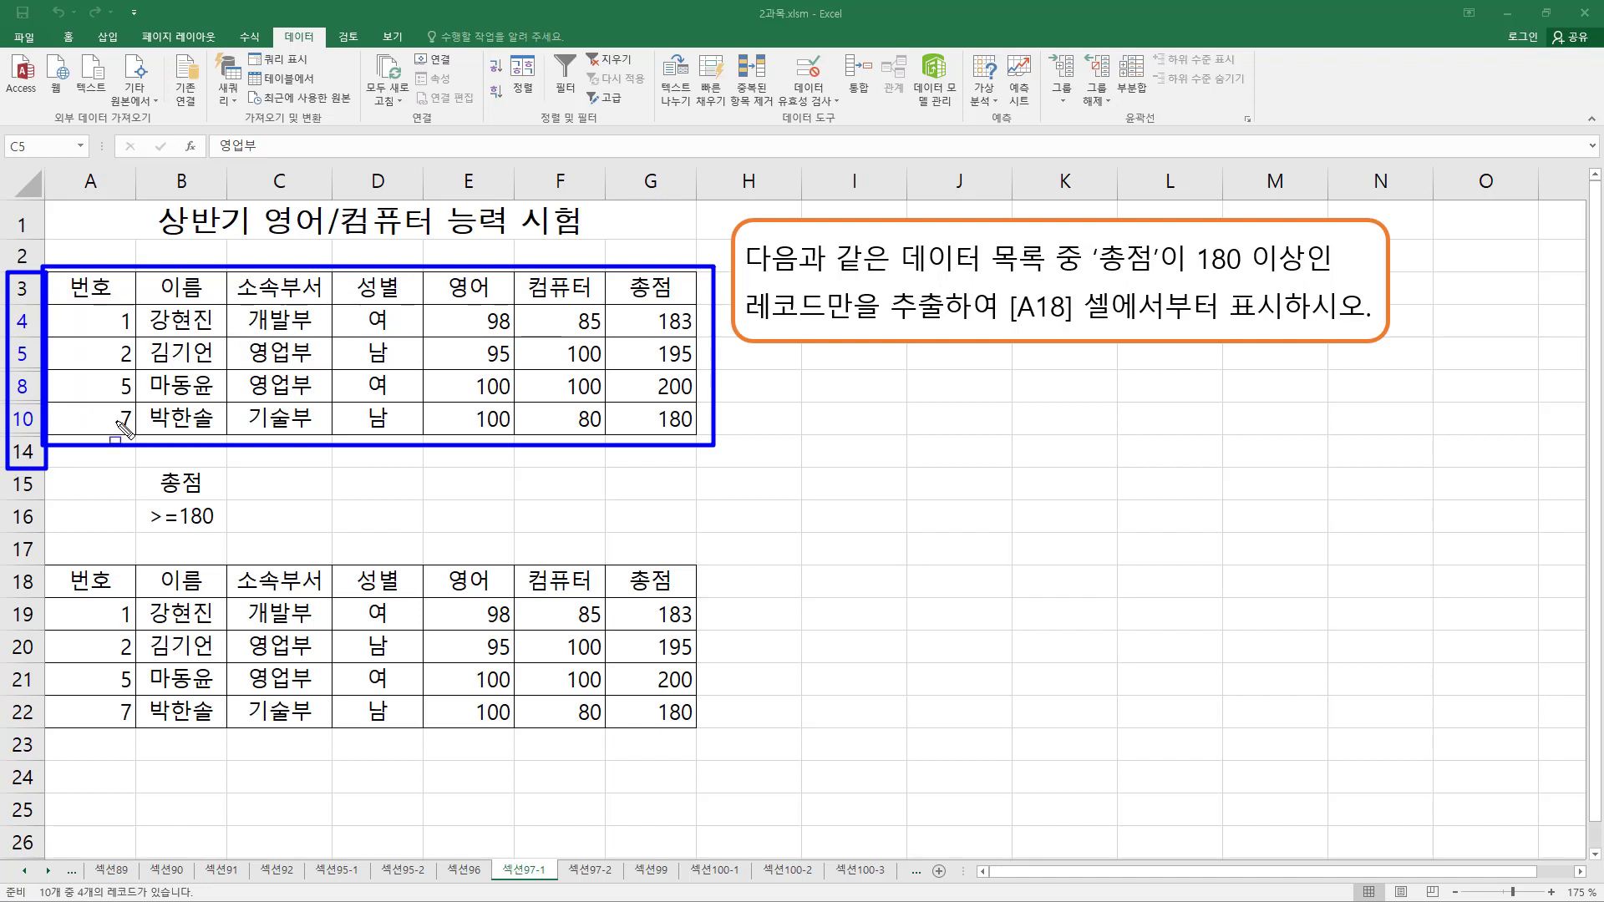
key(Escape)
drag(97, 290, 632, 428)
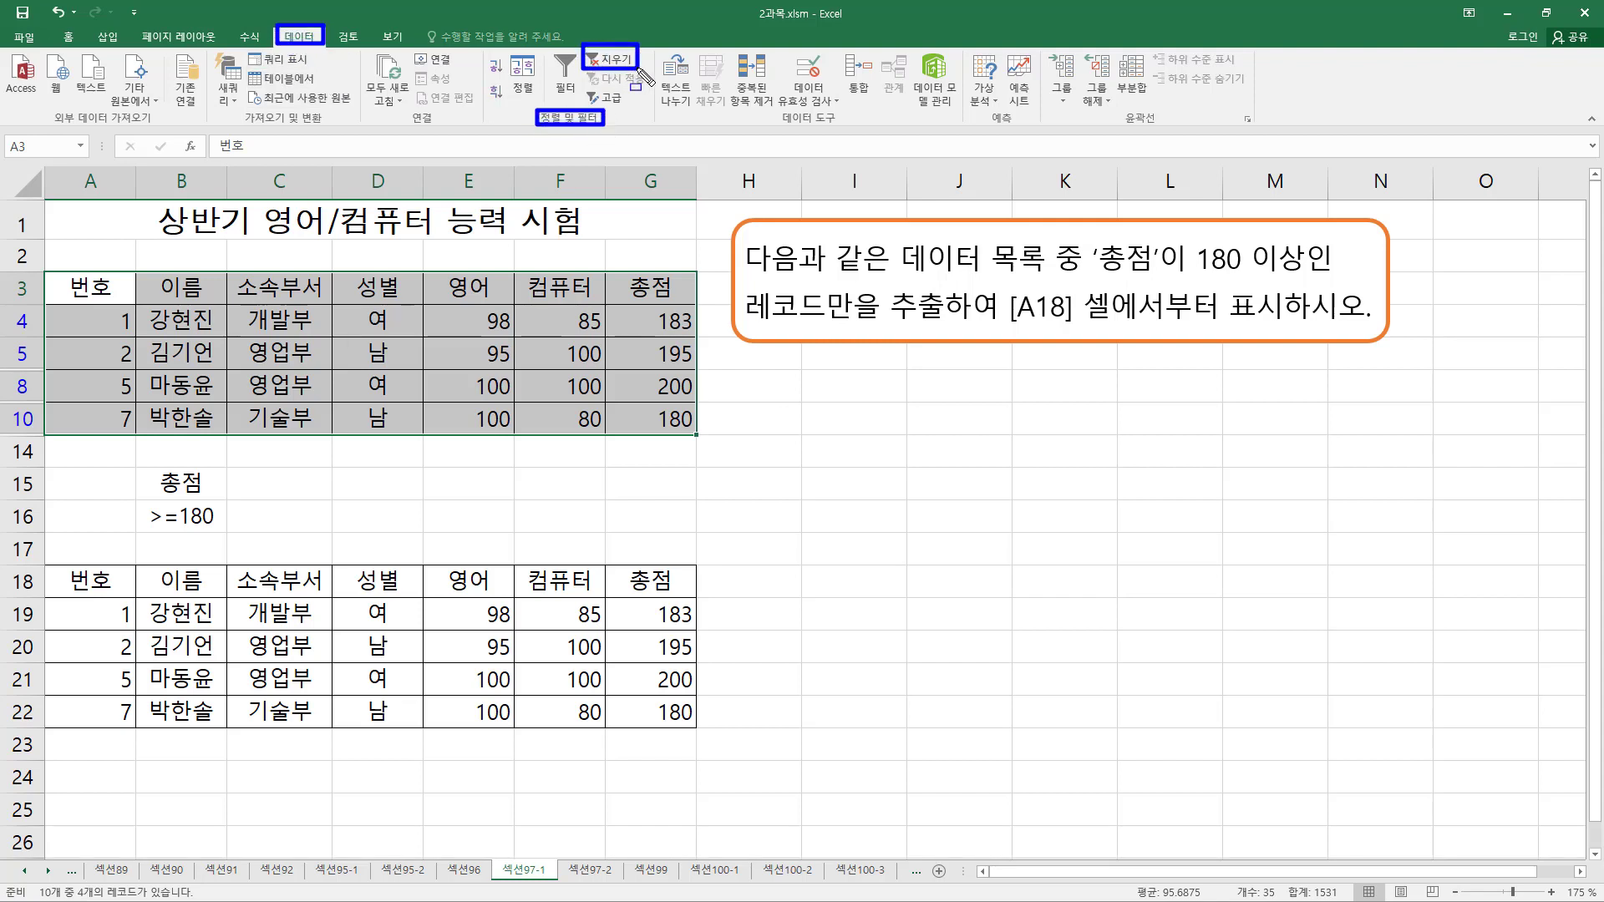
click(612, 62)
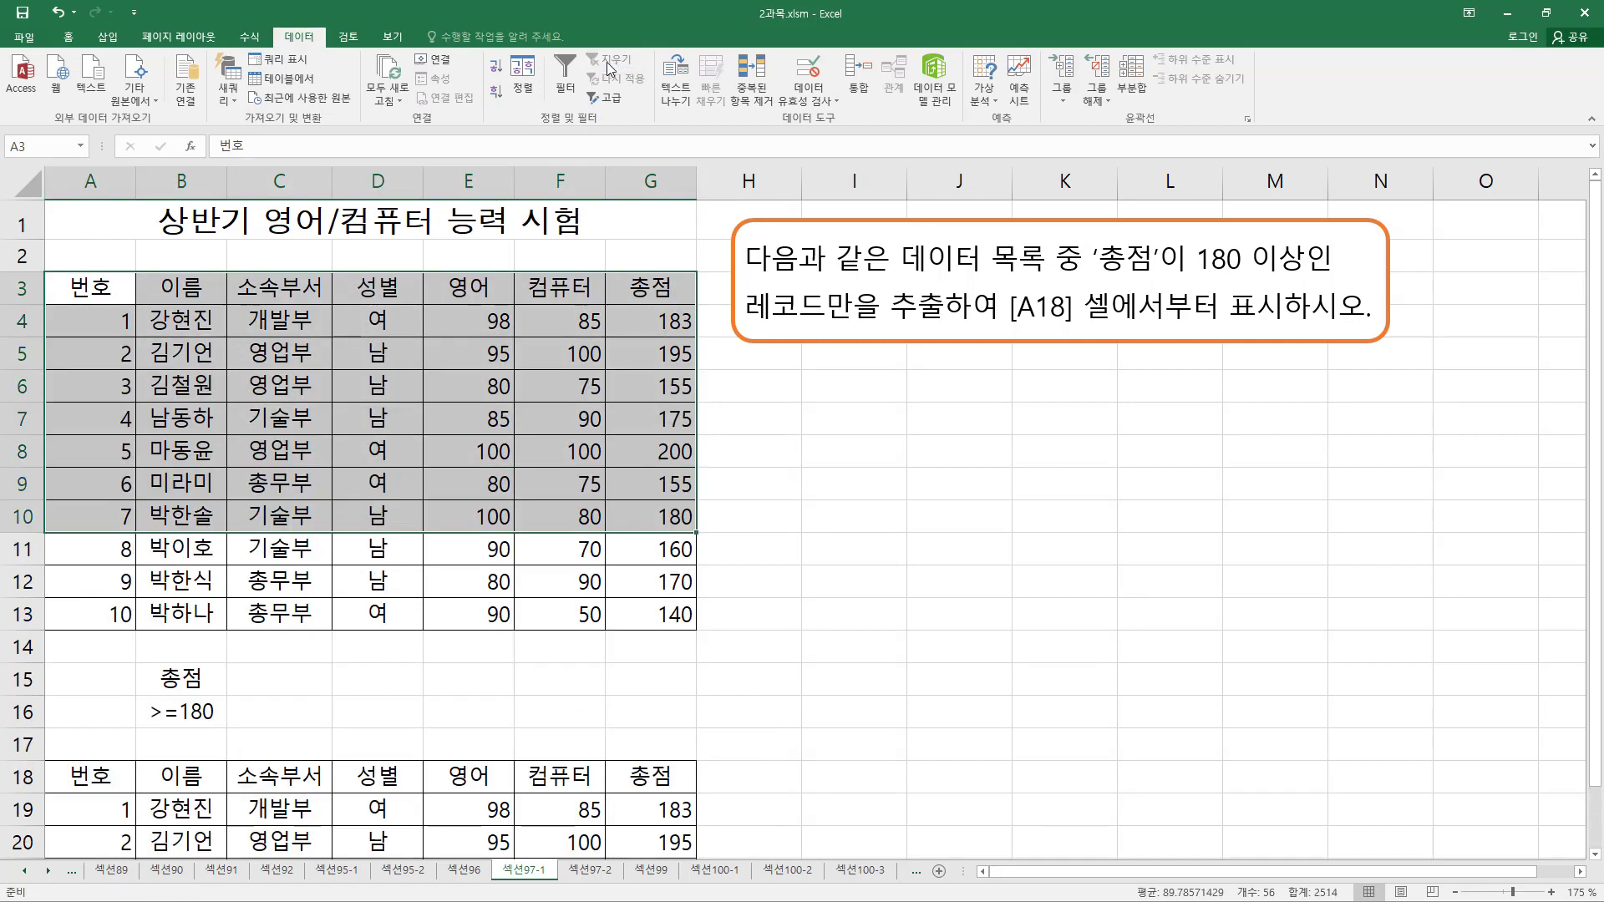
Open the Advanced Filter again with cell E5 inside the exam score list selected
click(280, 451)
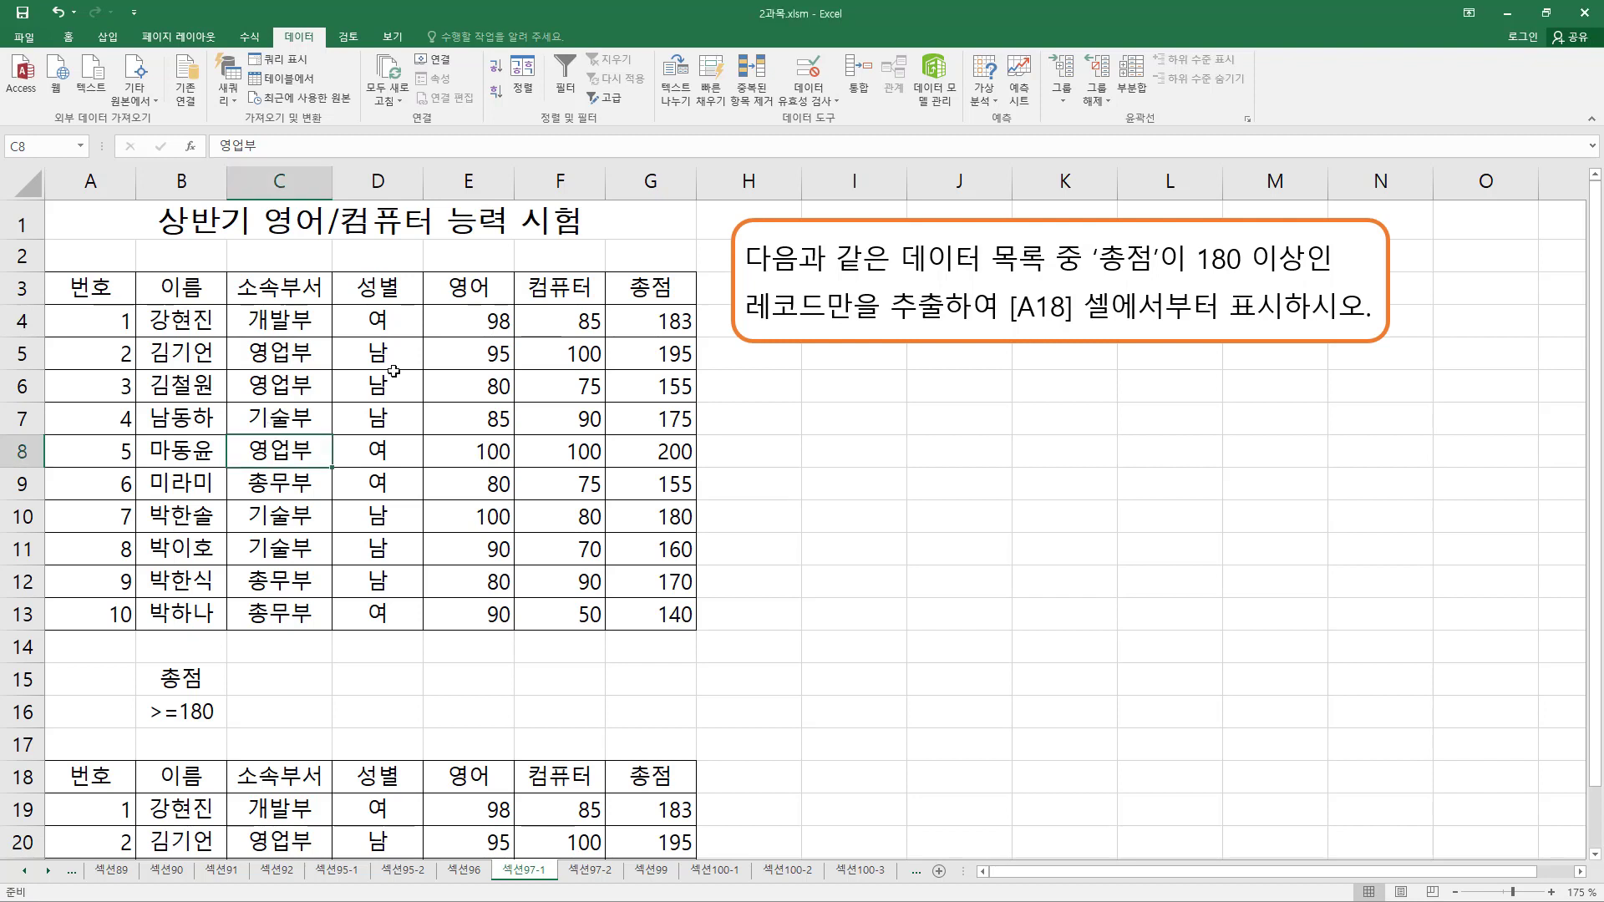
click(499, 366)
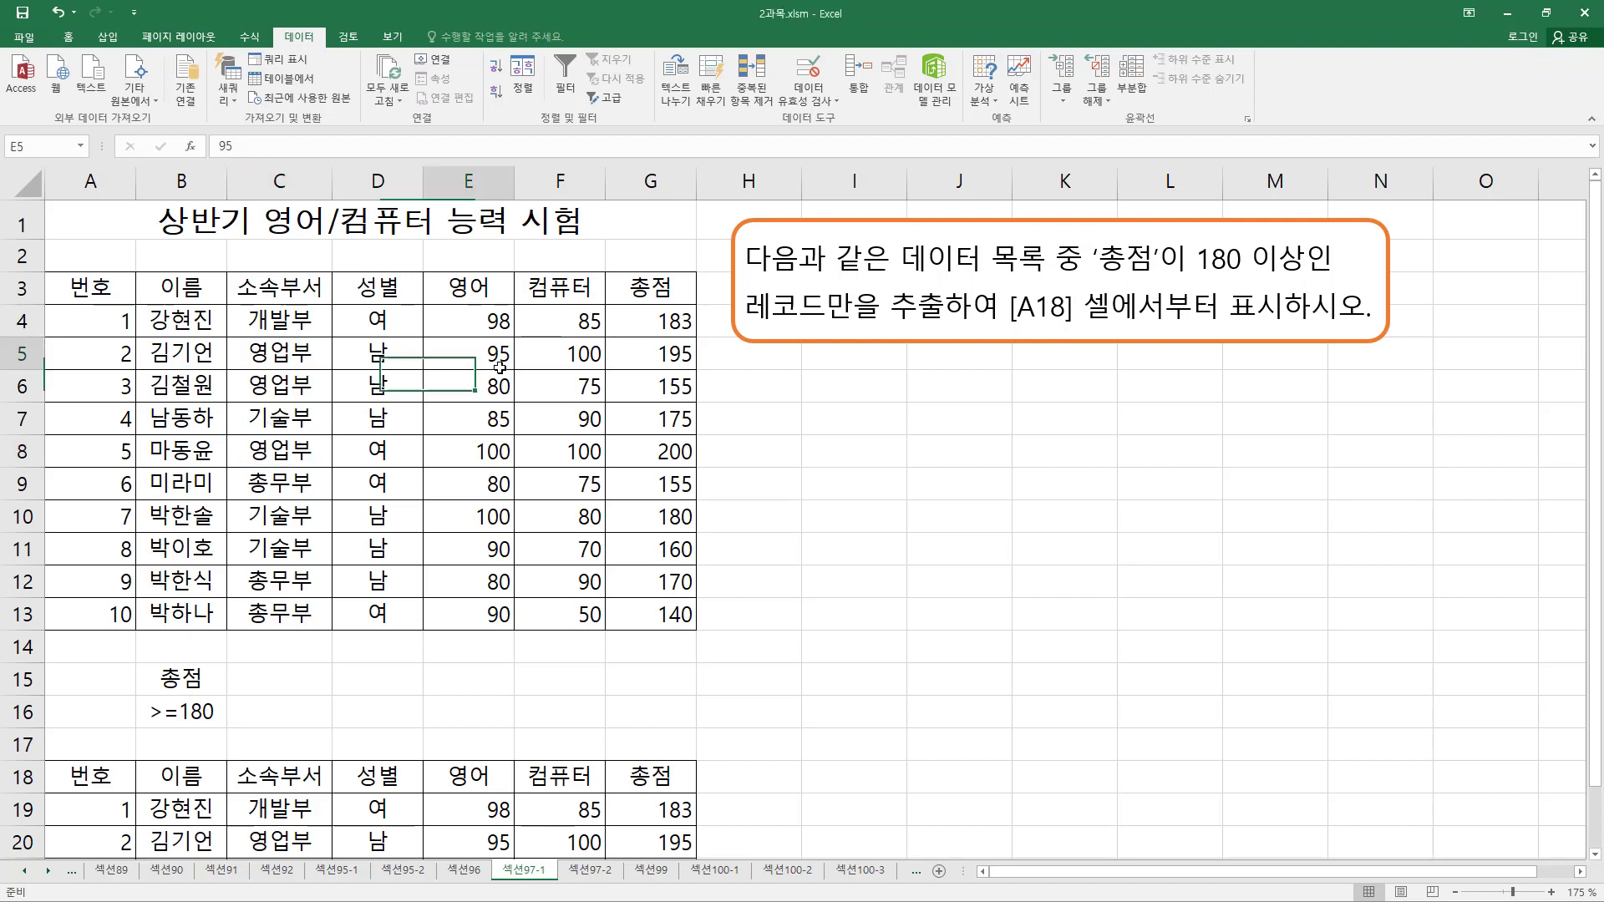
click(606, 98)
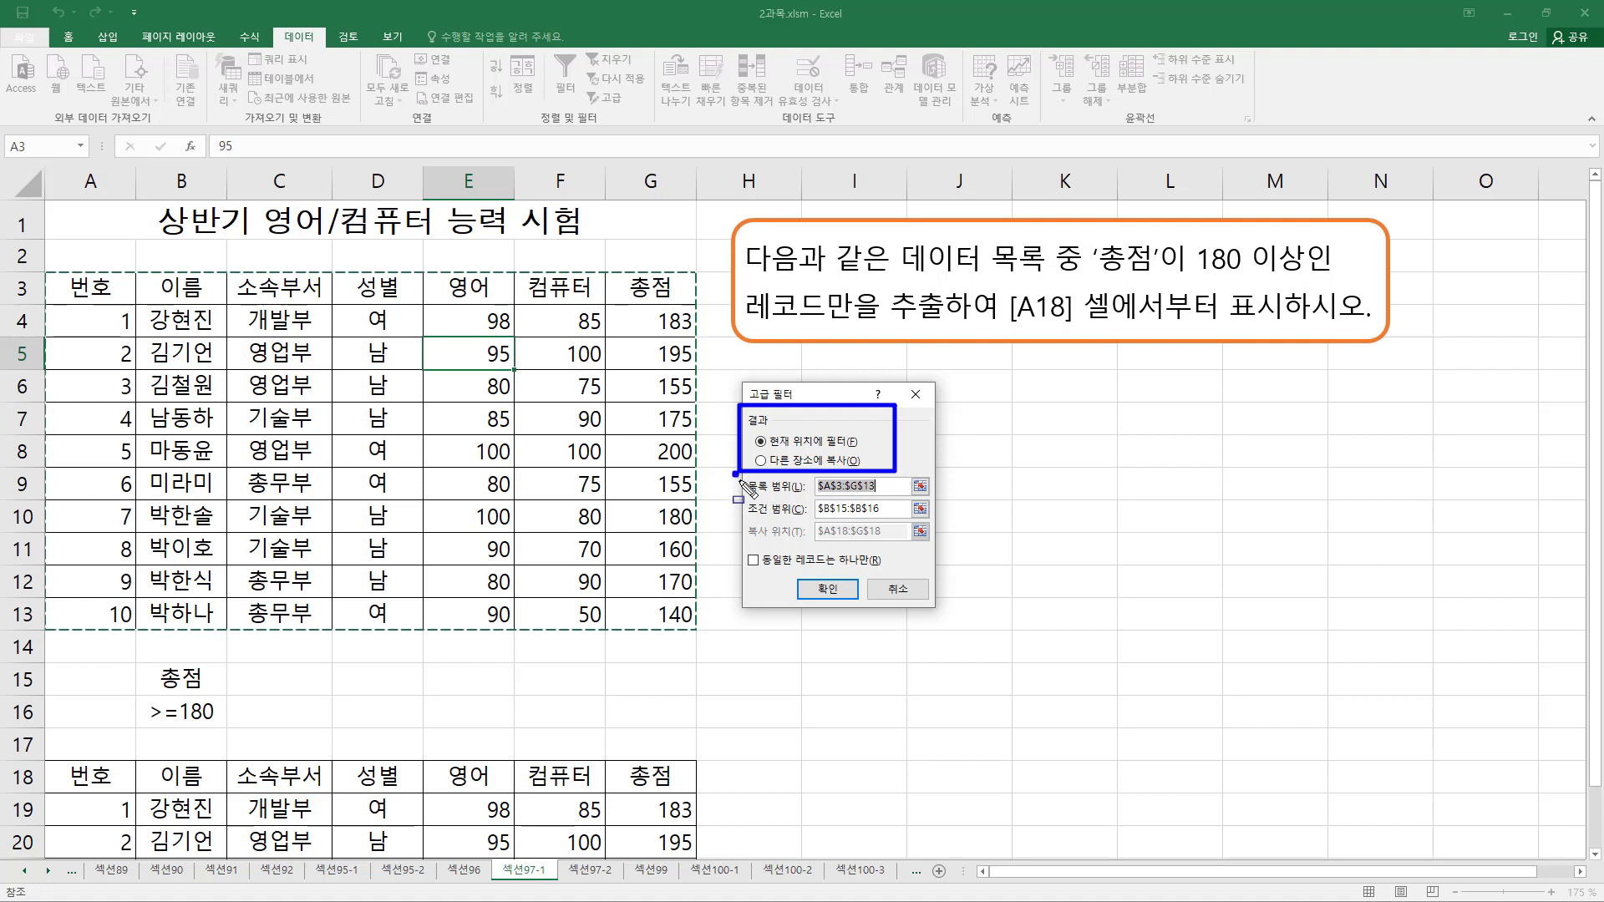
mouse_move(733, 473)
mouse_down()
mouse_move(832, 552)
mouse_move(947, 541)
mouse_up()
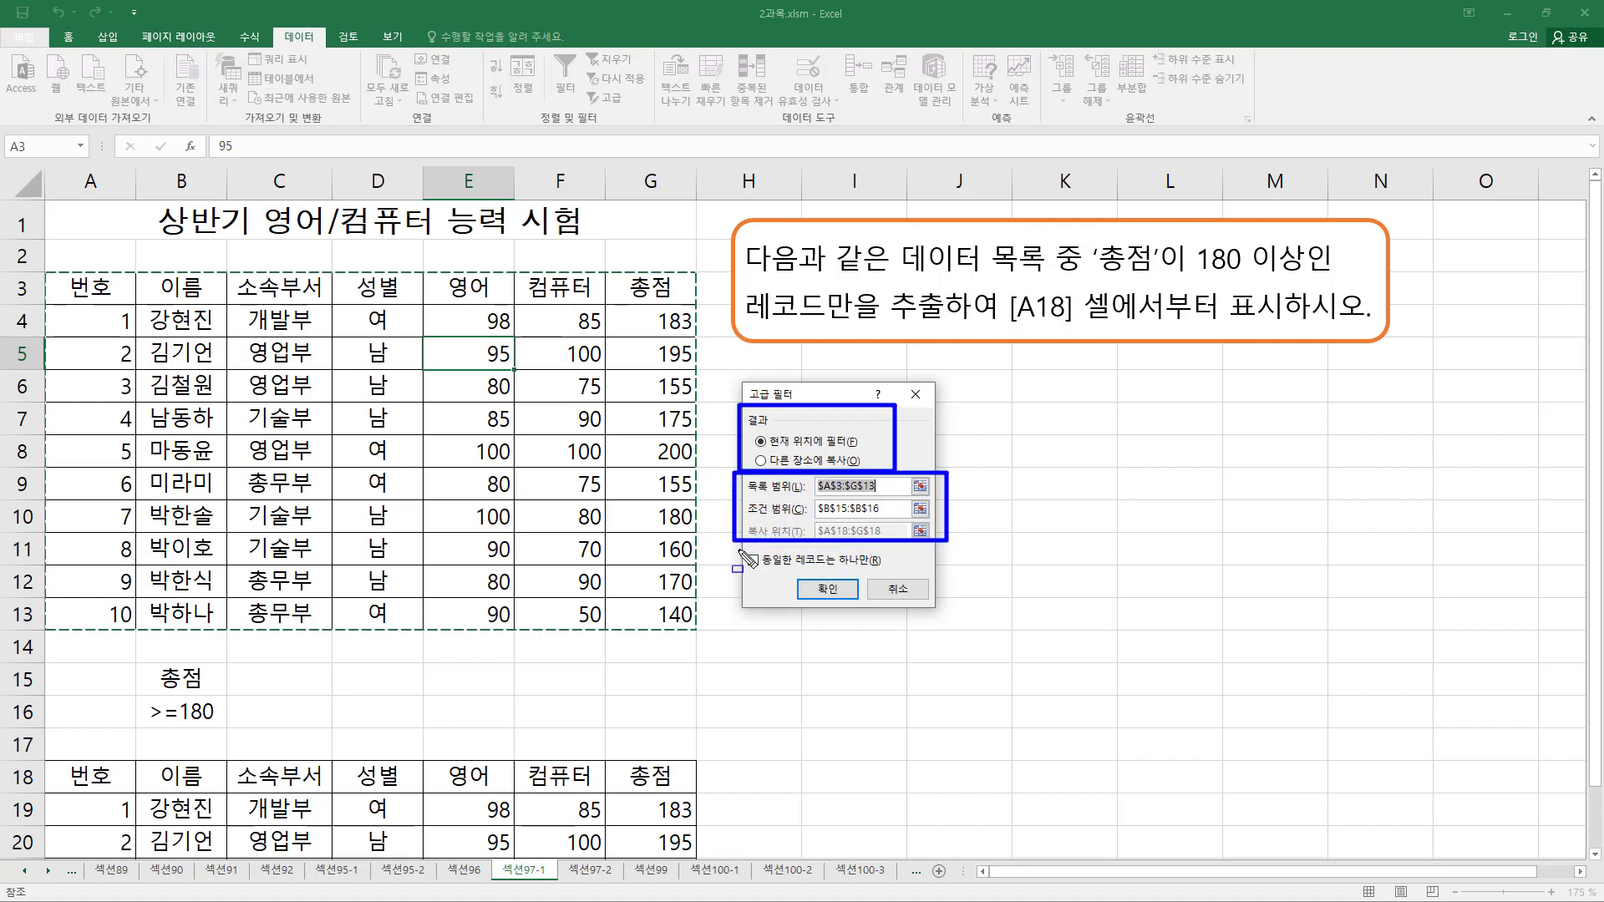
drag(747, 570, 876, 570)
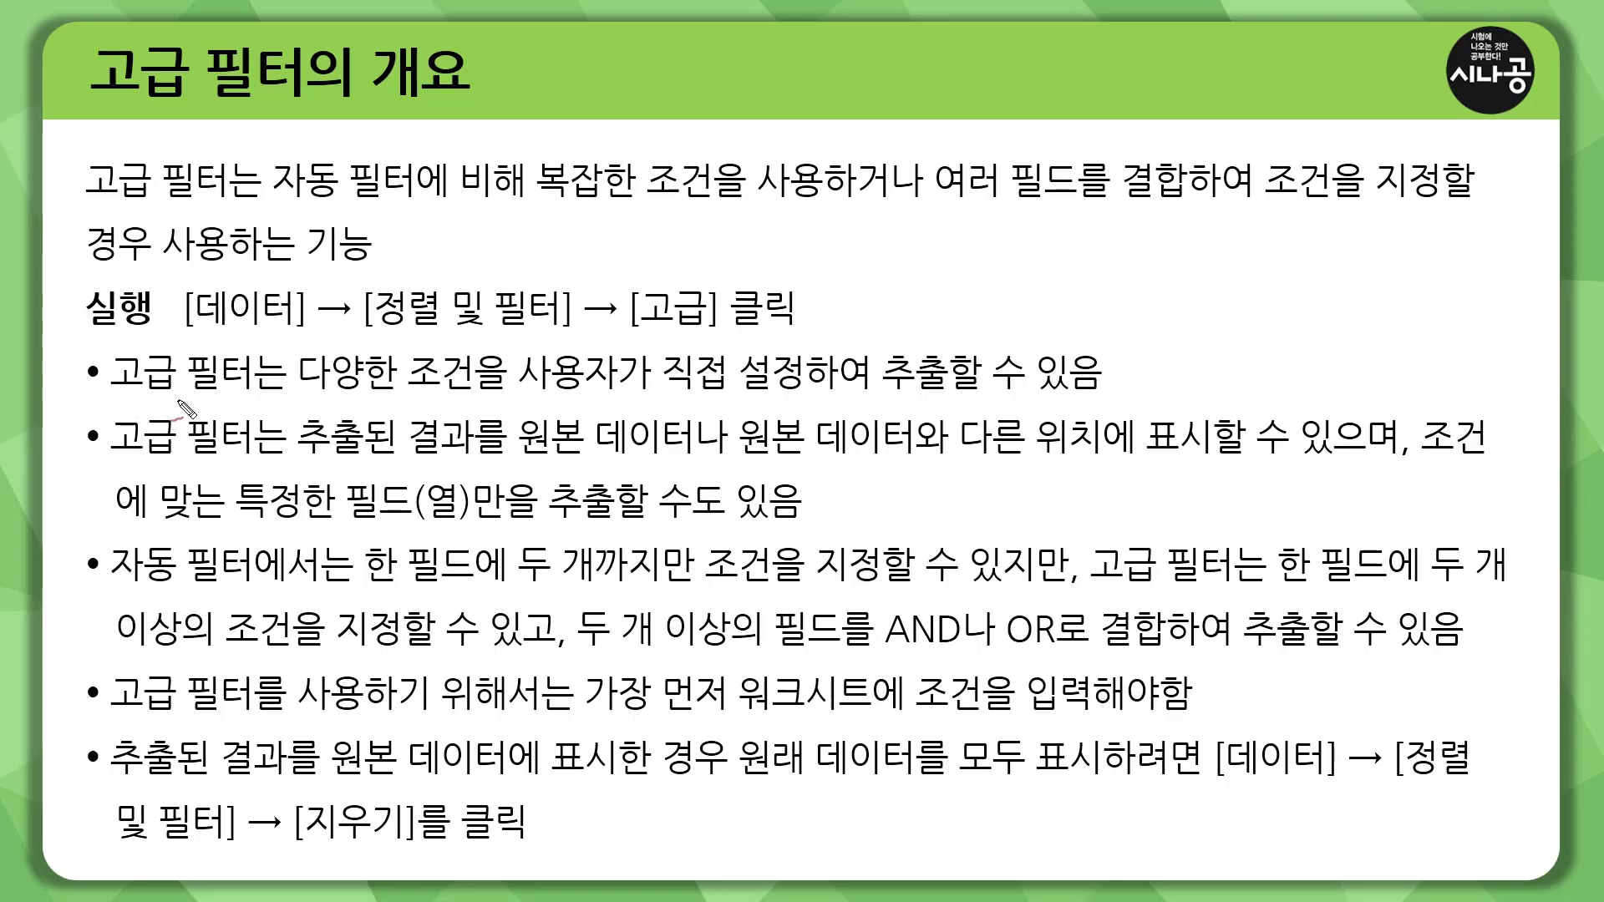
drag(310, 390, 490, 389)
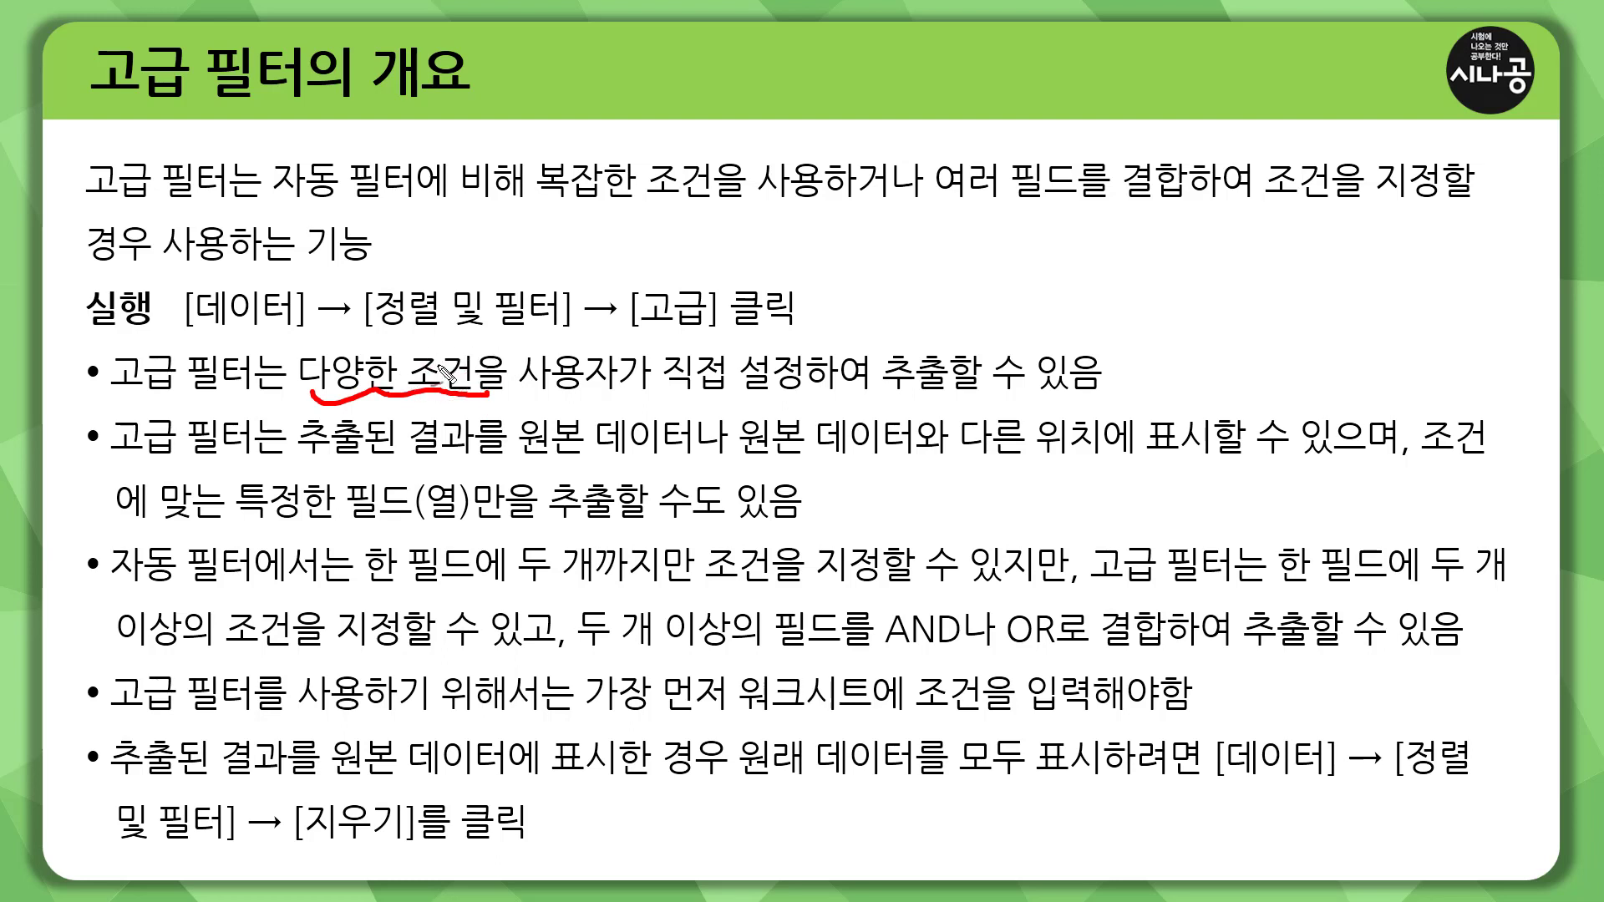
drag(523, 397, 736, 394)
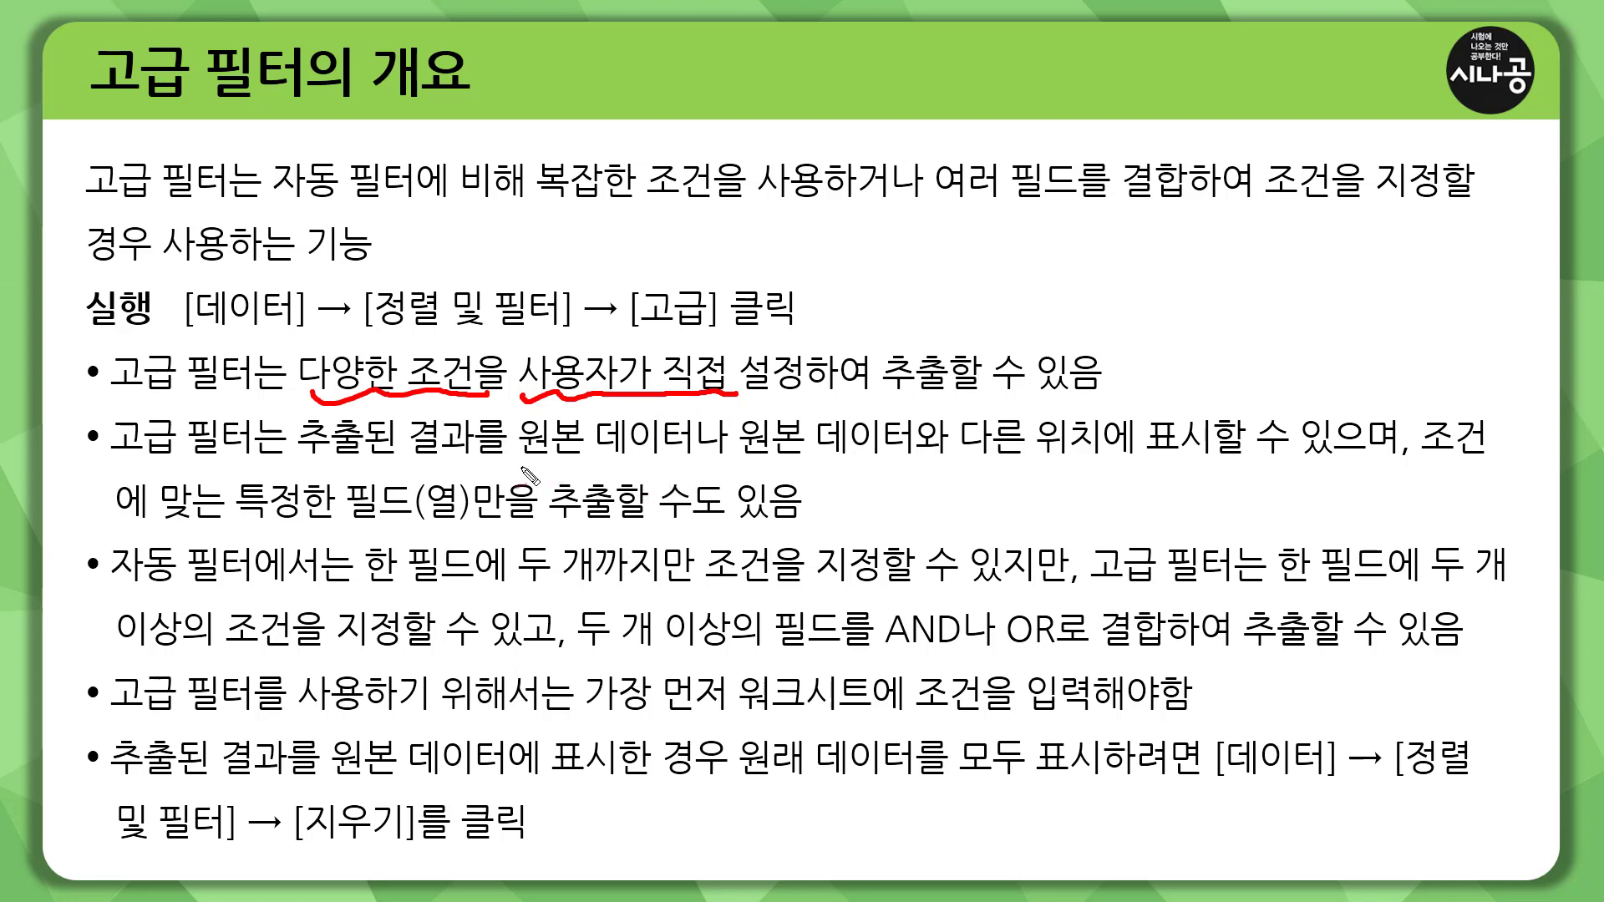
drag(518, 465, 720, 456)
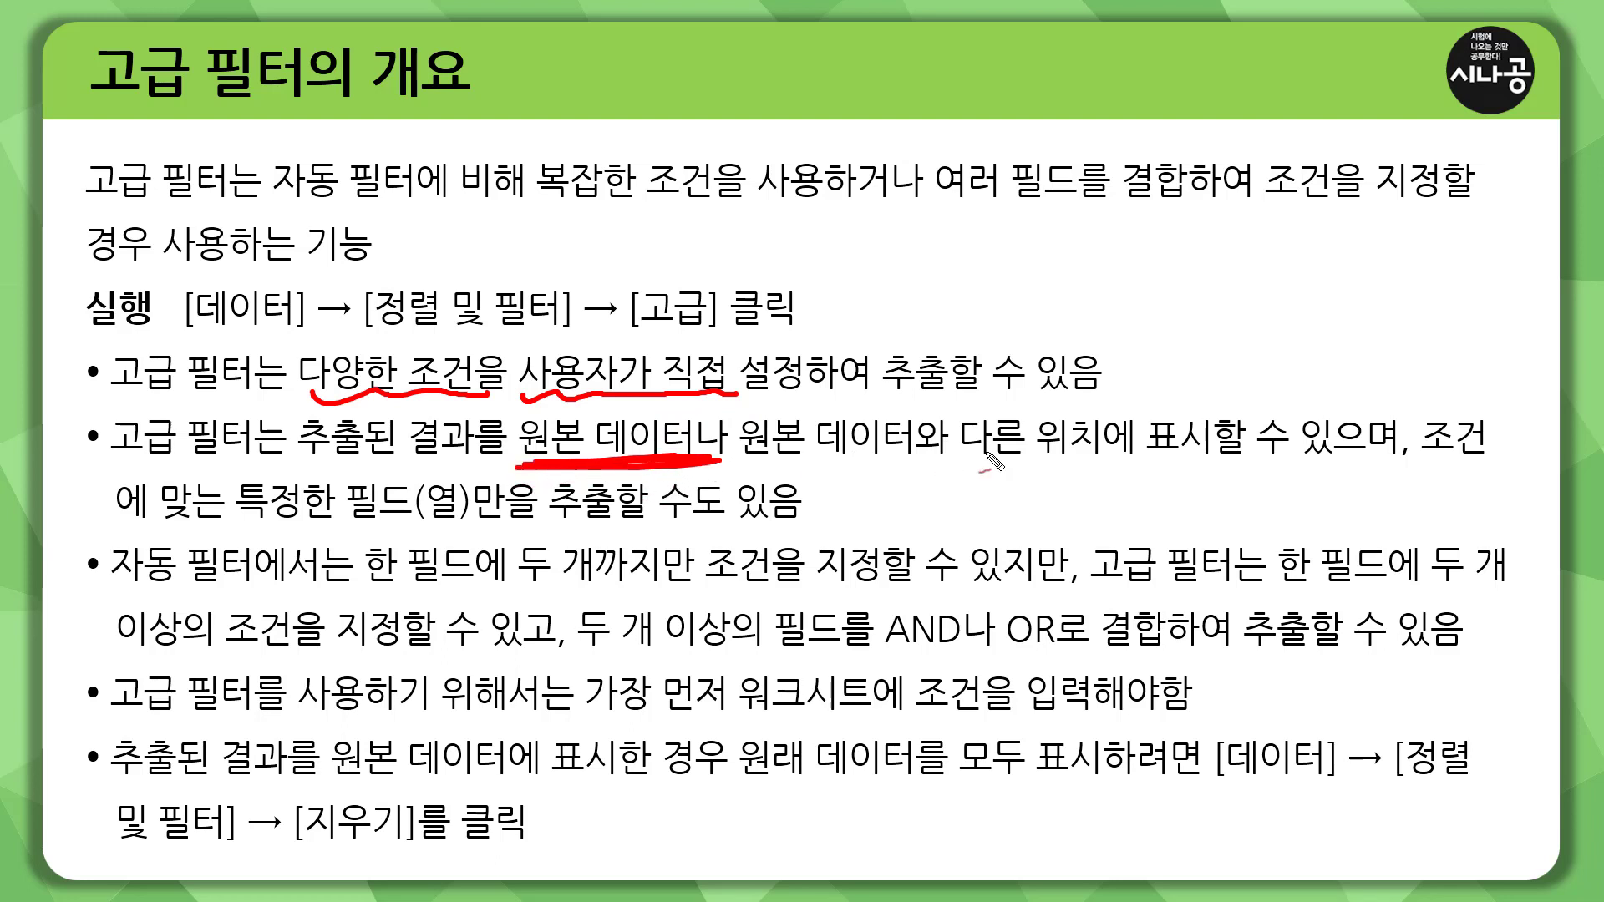
drag(949, 468, 1228, 457)
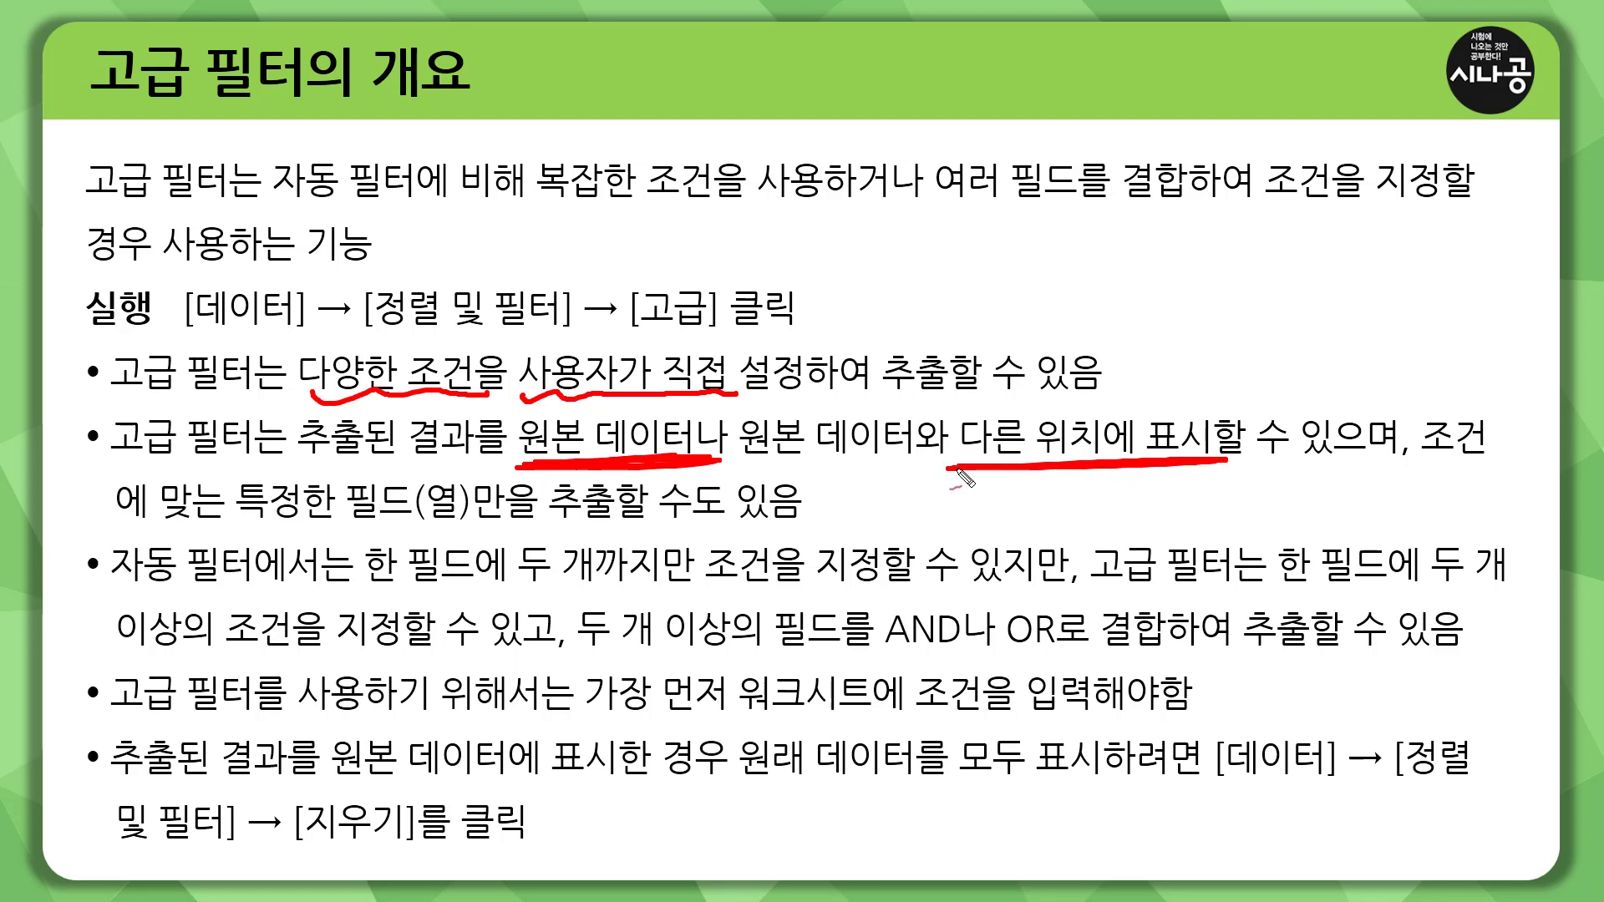